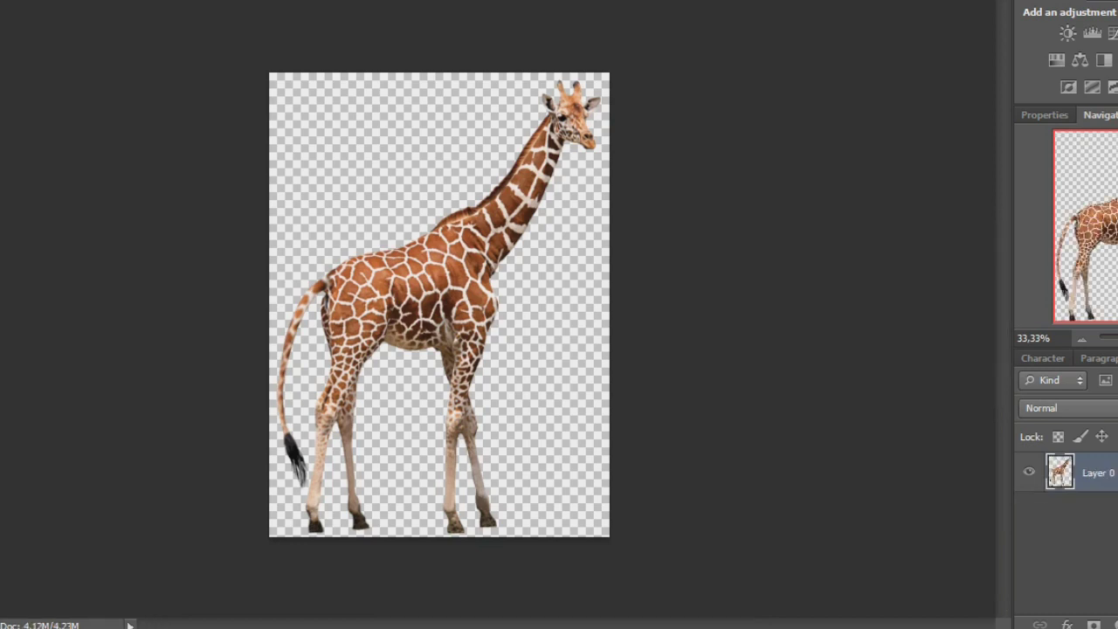
# Drag the giraffe cut-out into the street photo with the walking woman.
pyautogui.moveTo(393, 198)
pyautogui.mouseDown()
pyautogui.moveTo(314, 122)
pyautogui.moveTo(240, 22)
pyautogui.moveTo(200, 1)
pyautogui.moveTo(293, 278)
pyautogui.mouseUp()
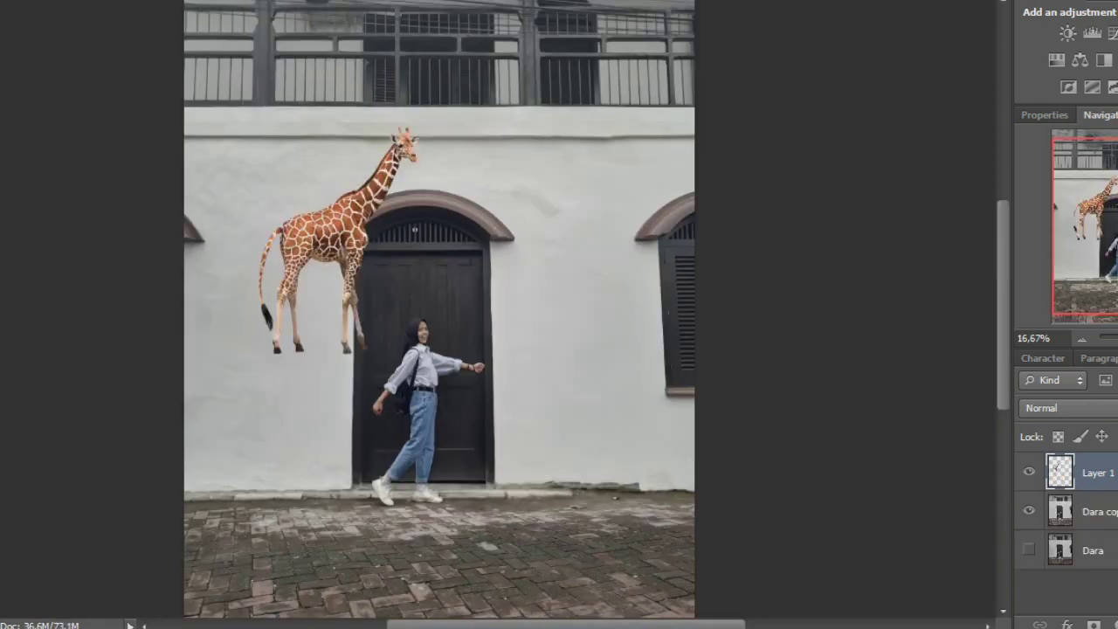
# Set the giraffe on the pavement left of the woman and start enlarging it.
pyautogui.moveTo(292, 277); pyautogui.dragTo(287, 328)
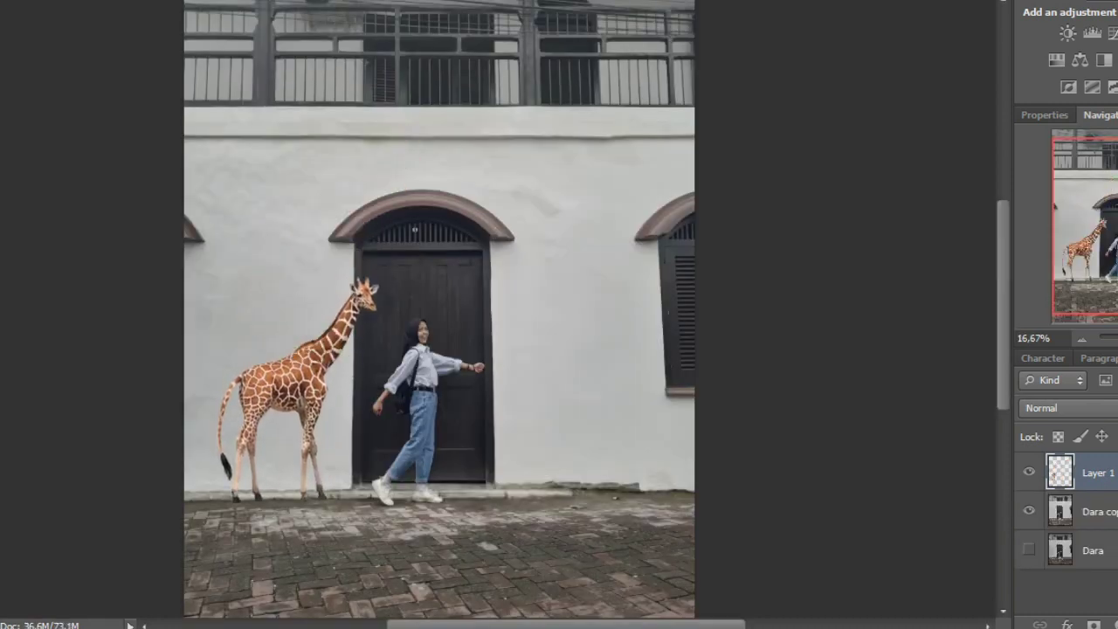
pyautogui.hotkey('ctrl', 't')
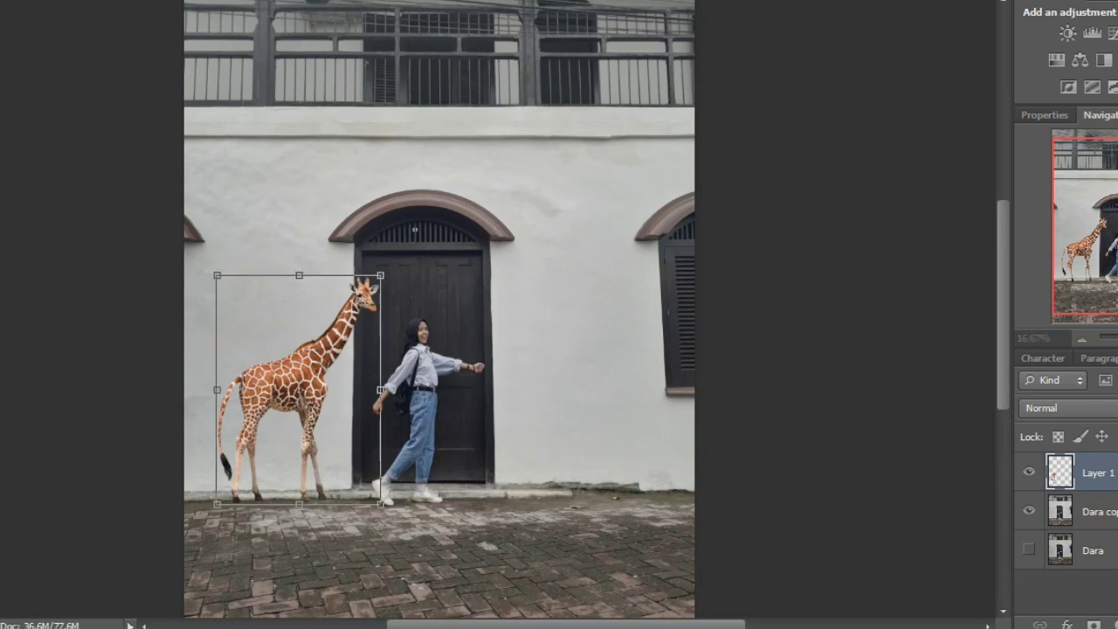
pyautogui.moveTo(380, 275); pyautogui.dragTo(437, 182)
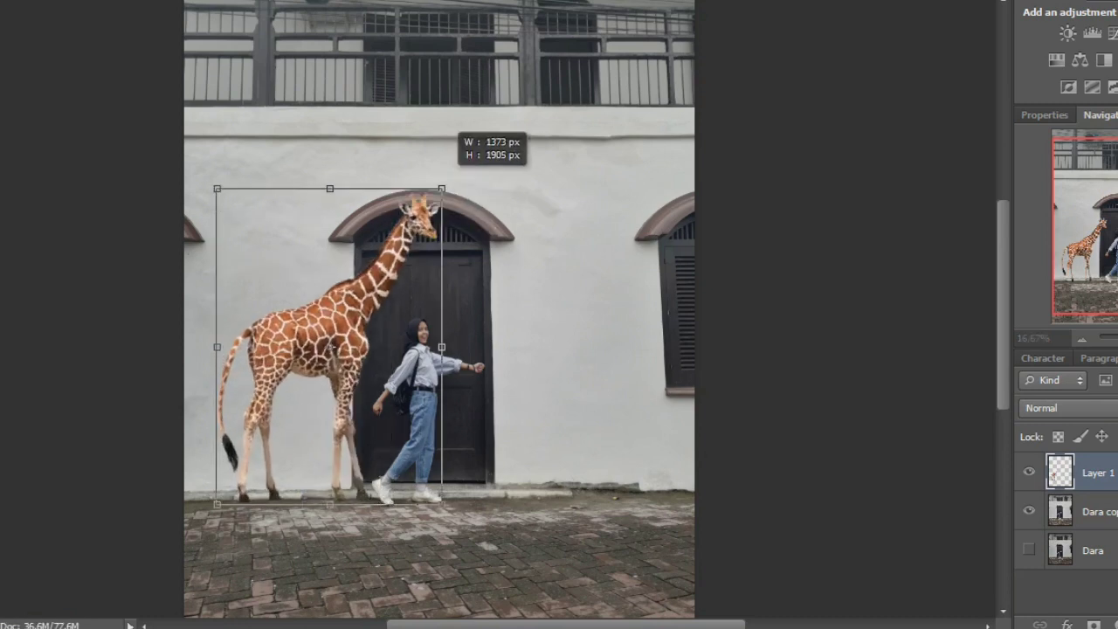
pyautogui.moveTo(437, 182); pyautogui.dragTo(446, 175)
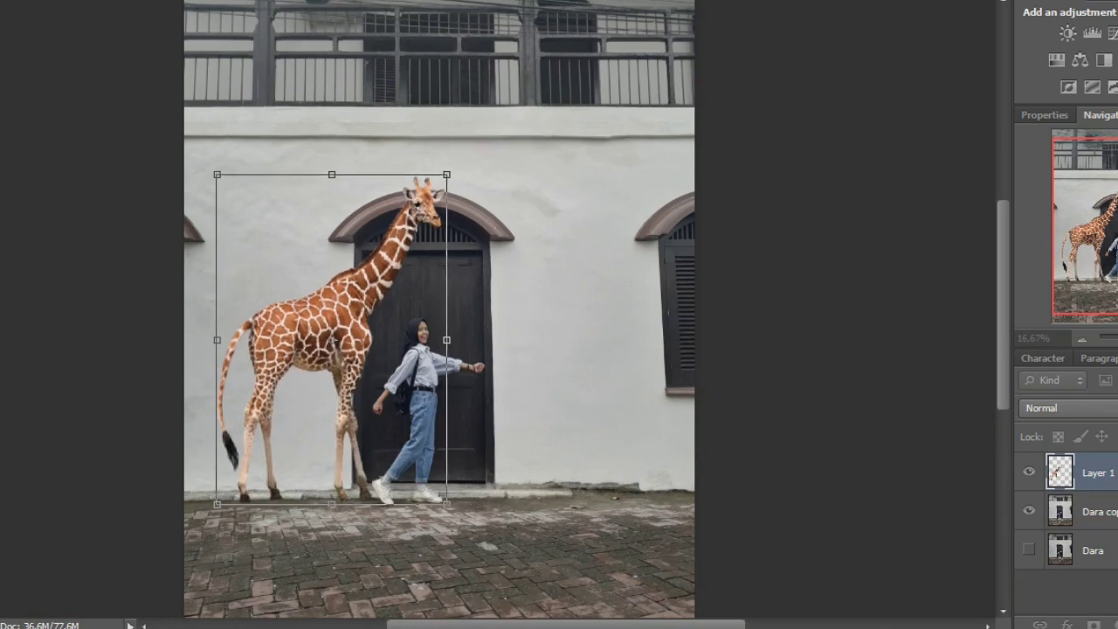
pyautogui.moveTo(446, 175); pyautogui.dragTo(400, 203)
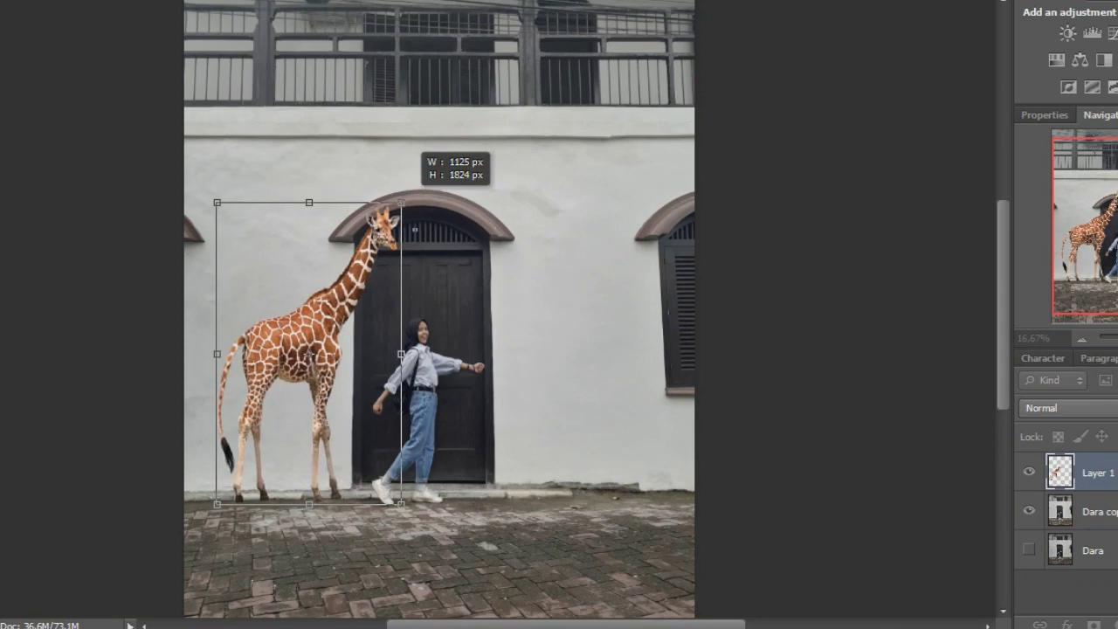
pyautogui.moveTo(400, 202); pyautogui.dragTo(401, 200)
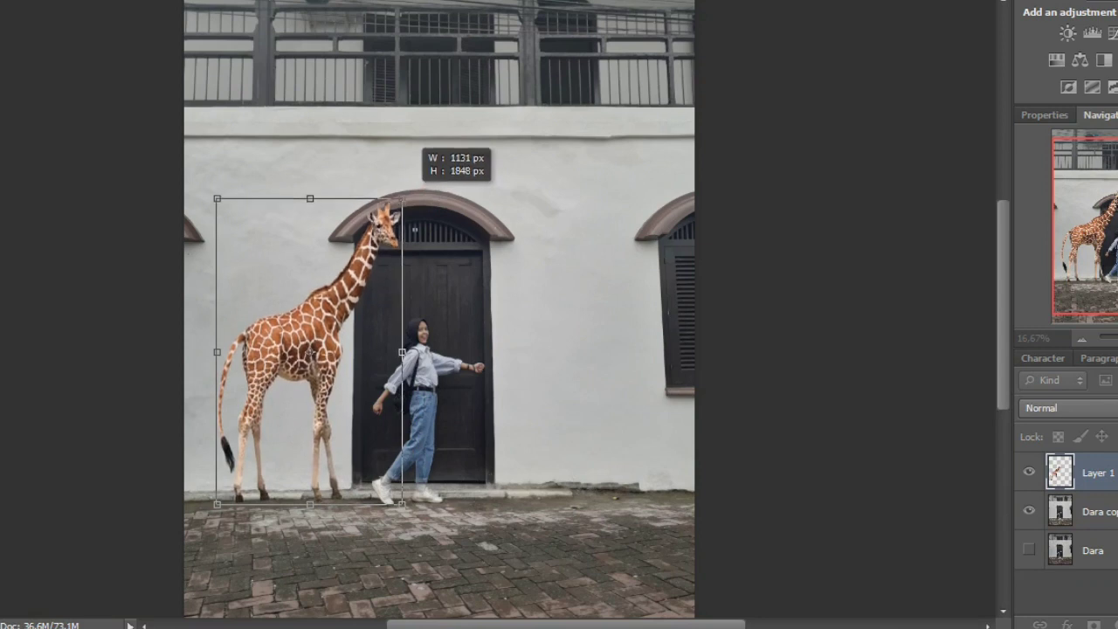
# Finish scaling the giraffe to about 1287 × 1920 px, nudge it into place, and duplicate its layer.
pyautogui.moveTo(402, 200); pyautogui.dragTo(415, 185)
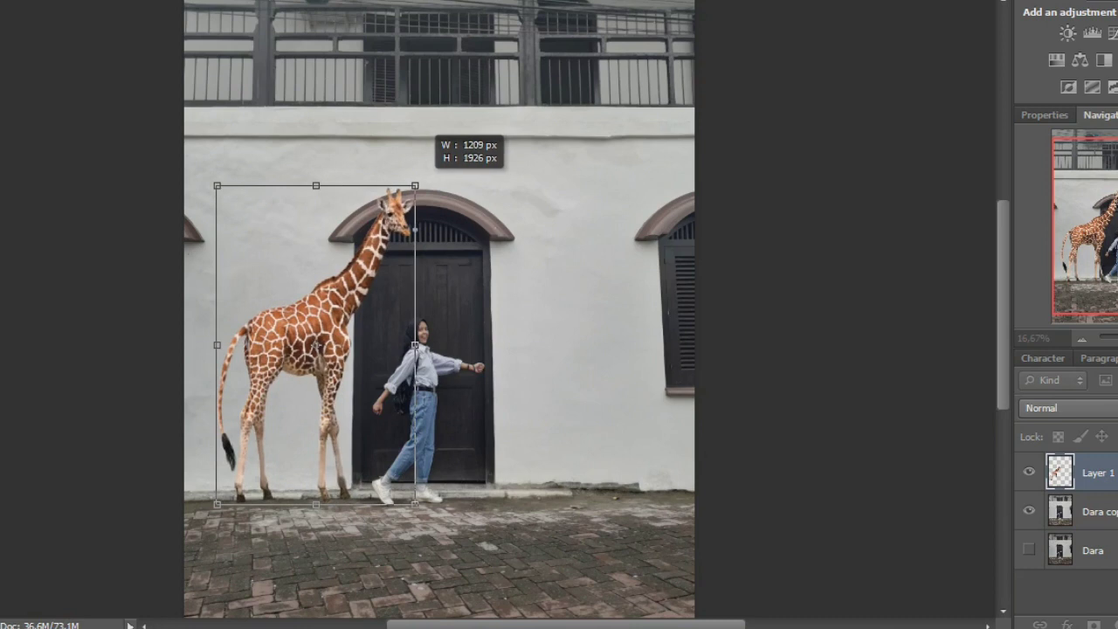
pyautogui.moveTo(415, 185); pyautogui.dragTo(417, 188)
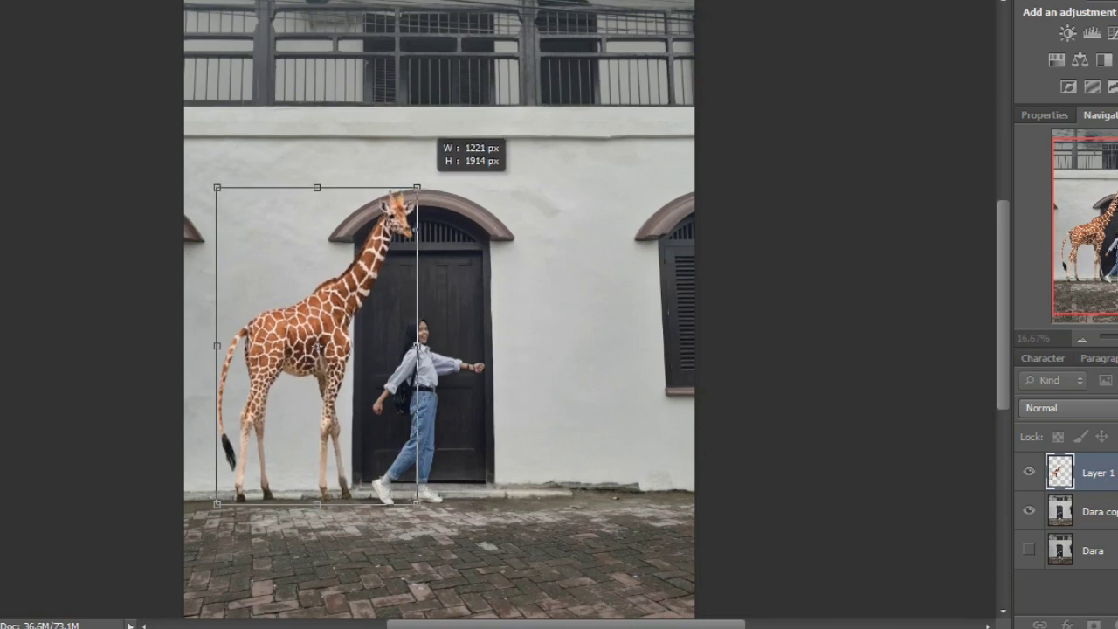
pyautogui.moveTo(417, 188); pyautogui.dragTo(416, 190)
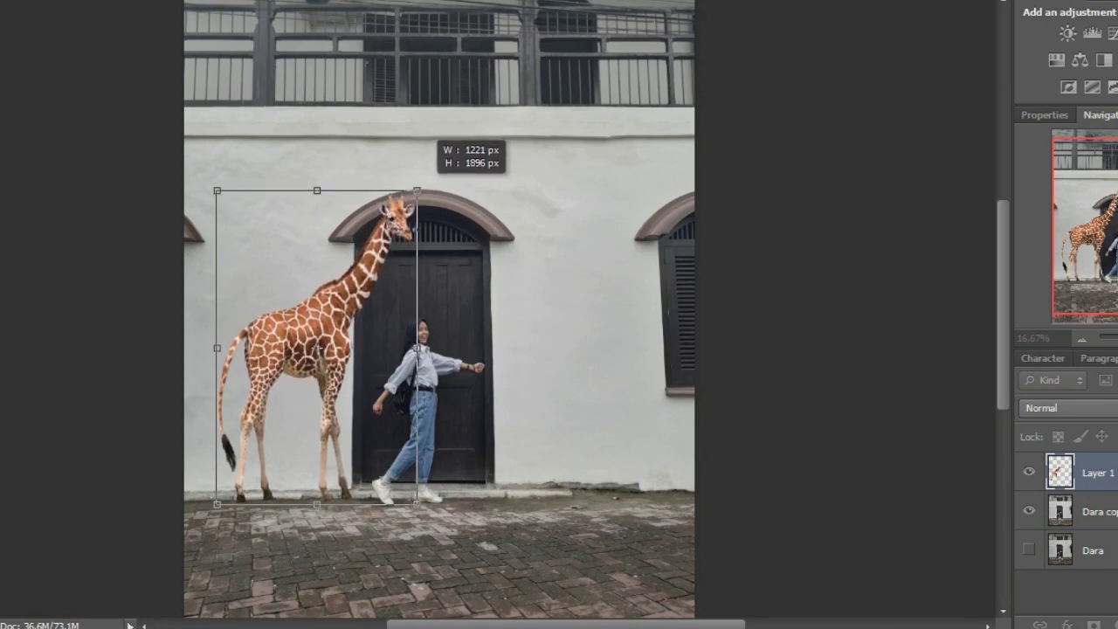
pyautogui.moveTo(417, 189); pyautogui.dragTo(428, 186)
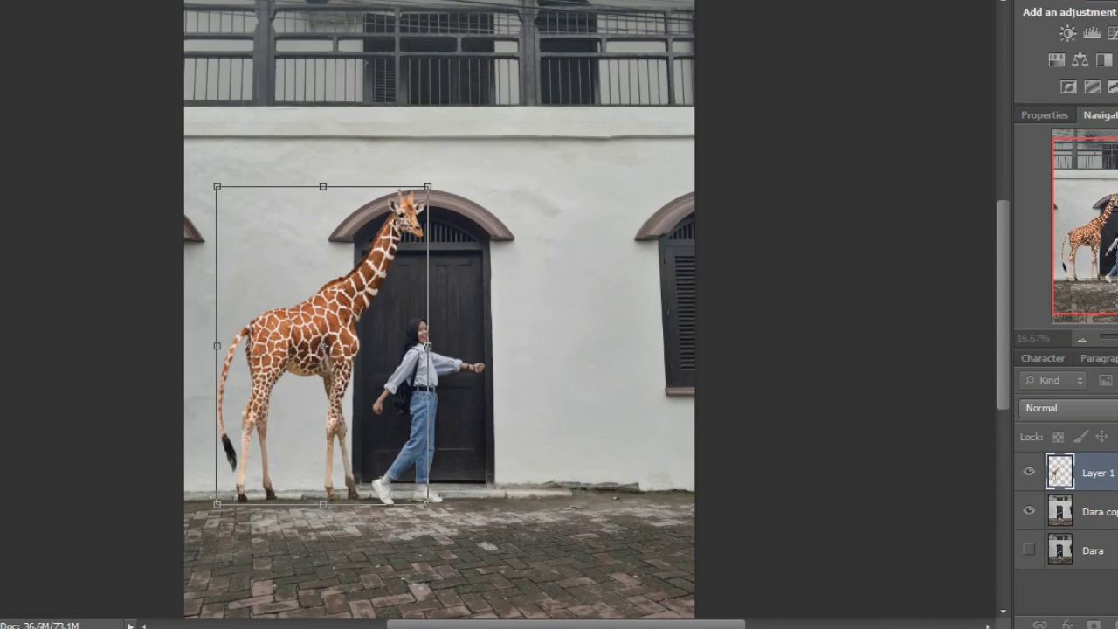
pyautogui.press('Return')
pyautogui.moveTo(360, 267); pyautogui.dragTo(352, 274)
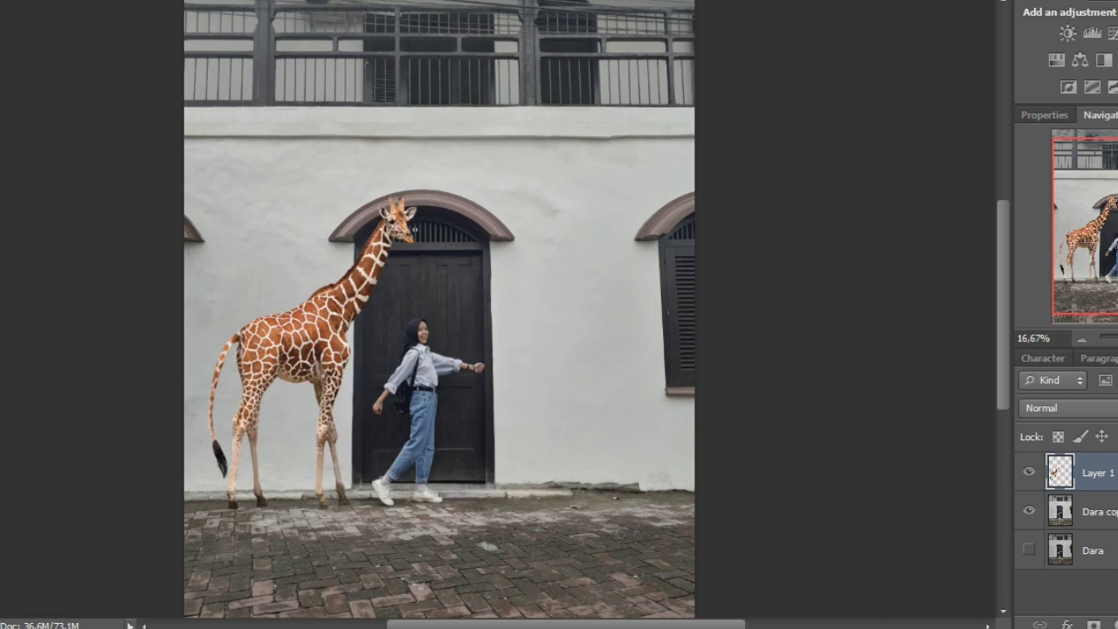
pyautogui.hotkey('ctrl', 'j')
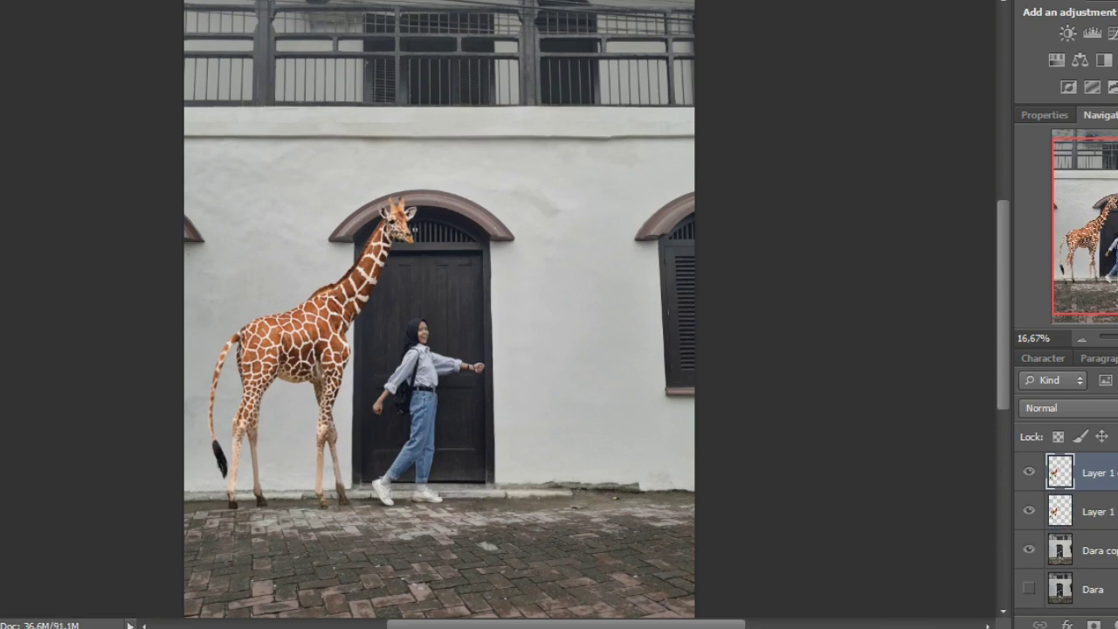
# Move the giraffe copy right of the woman and shrink it to about 1089 × 1650 px.
pyautogui.moveTo(352, 273); pyautogui.dragTo(566, 272)
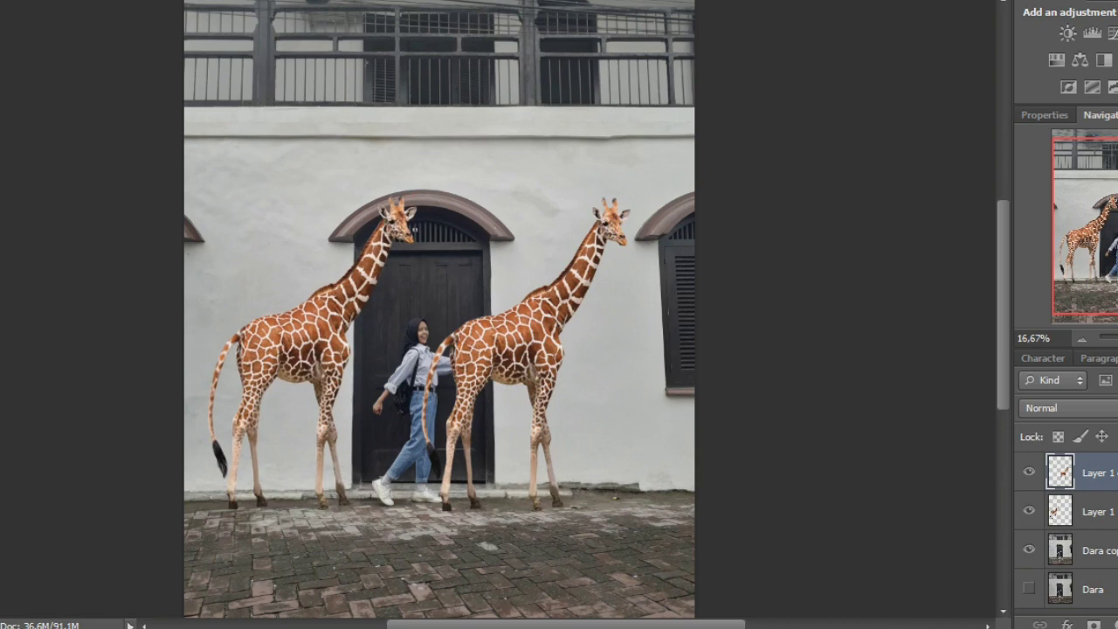
pyautogui.hotkey('ctrl', 't')
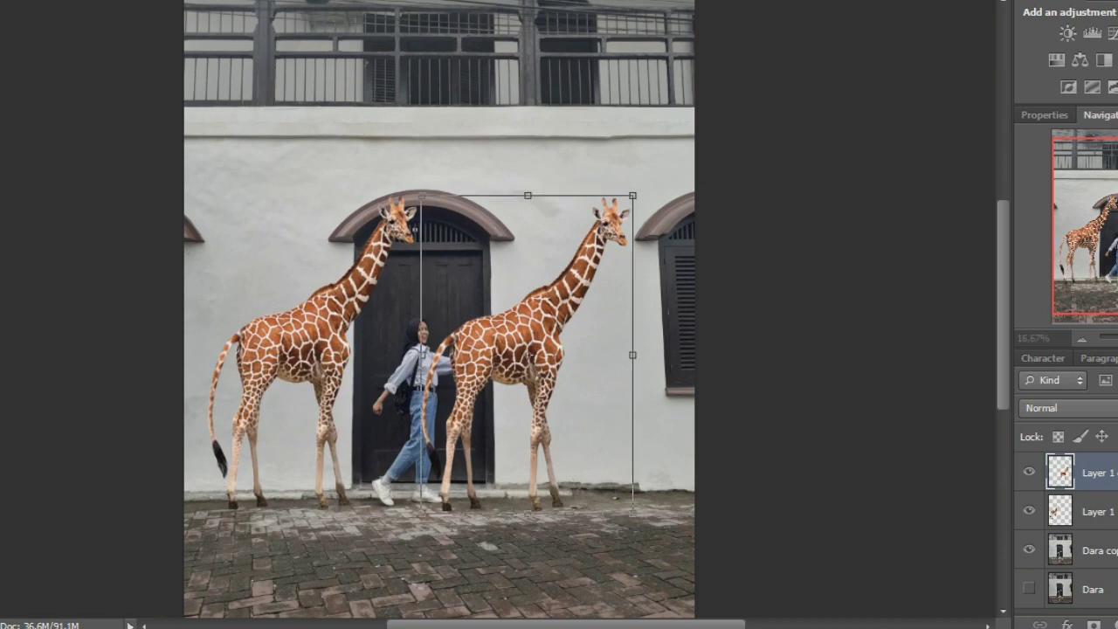
pyautogui.moveTo(632, 195); pyautogui.dragTo(597, 238)
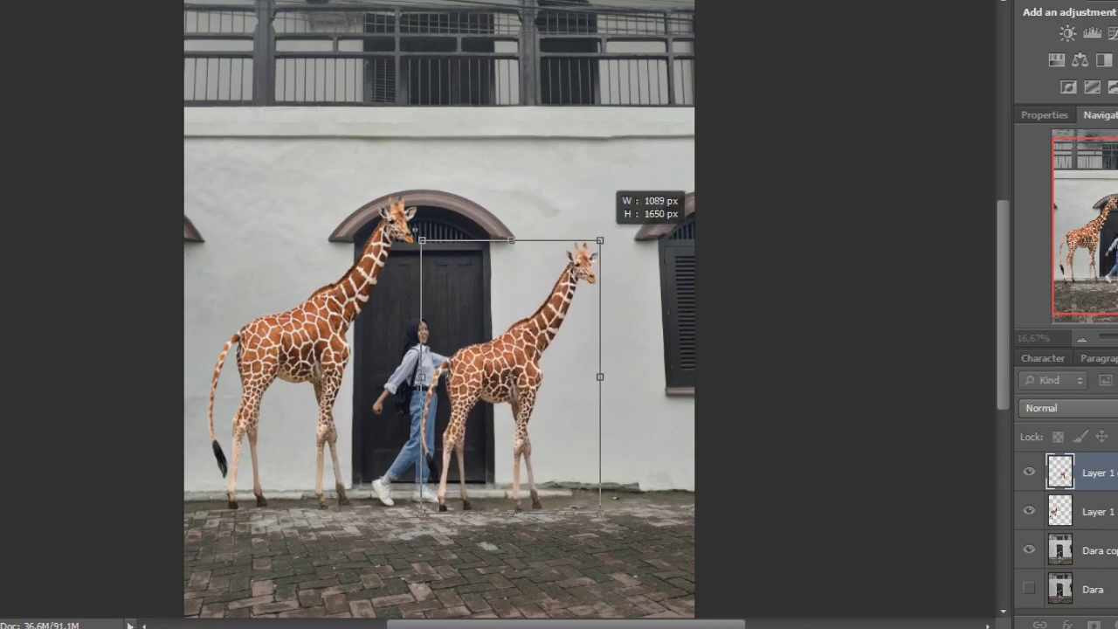
pyautogui.moveTo(597, 238); pyautogui.dragTo(635, 252)
pyautogui.press('Return')
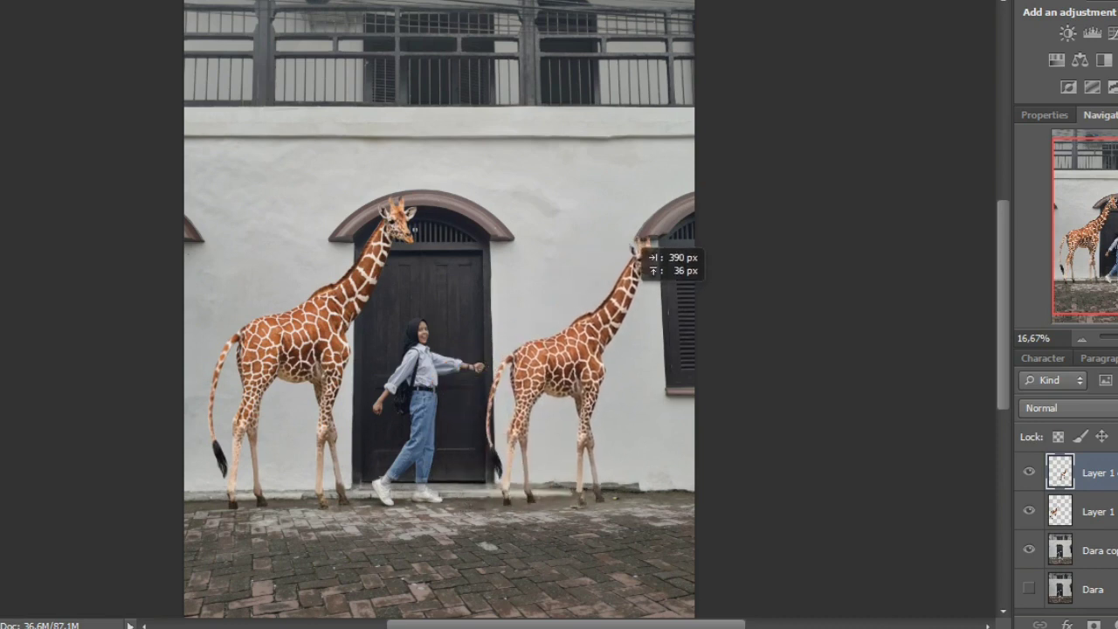
pyautogui.moveTo(638, 254); pyautogui.dragTo(644, 255)
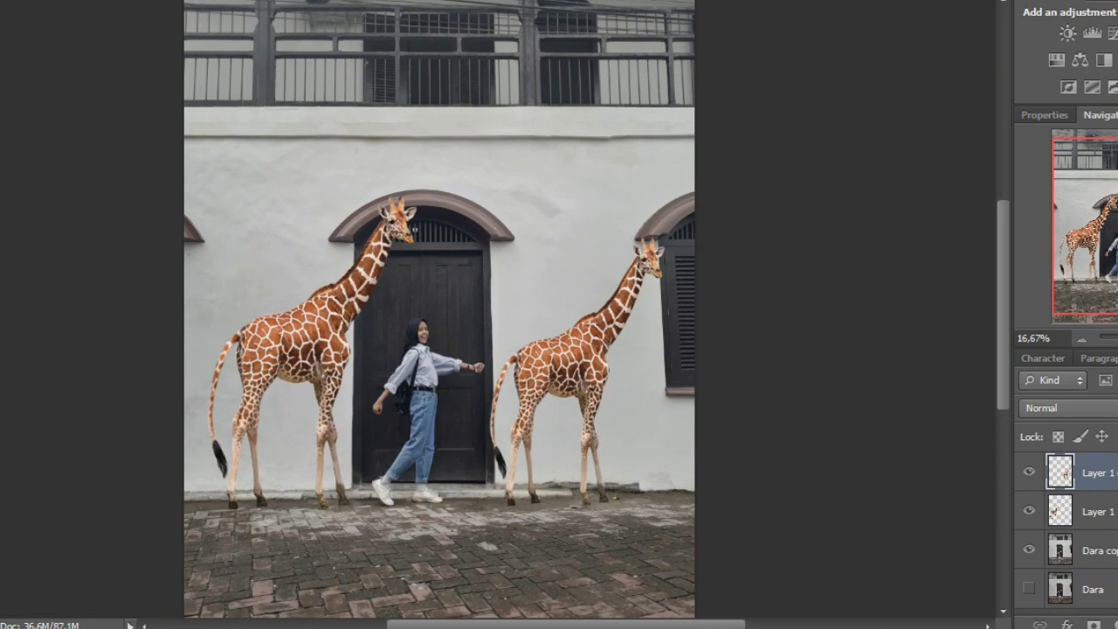
pyautogui.hotkey('ctrl', '+')
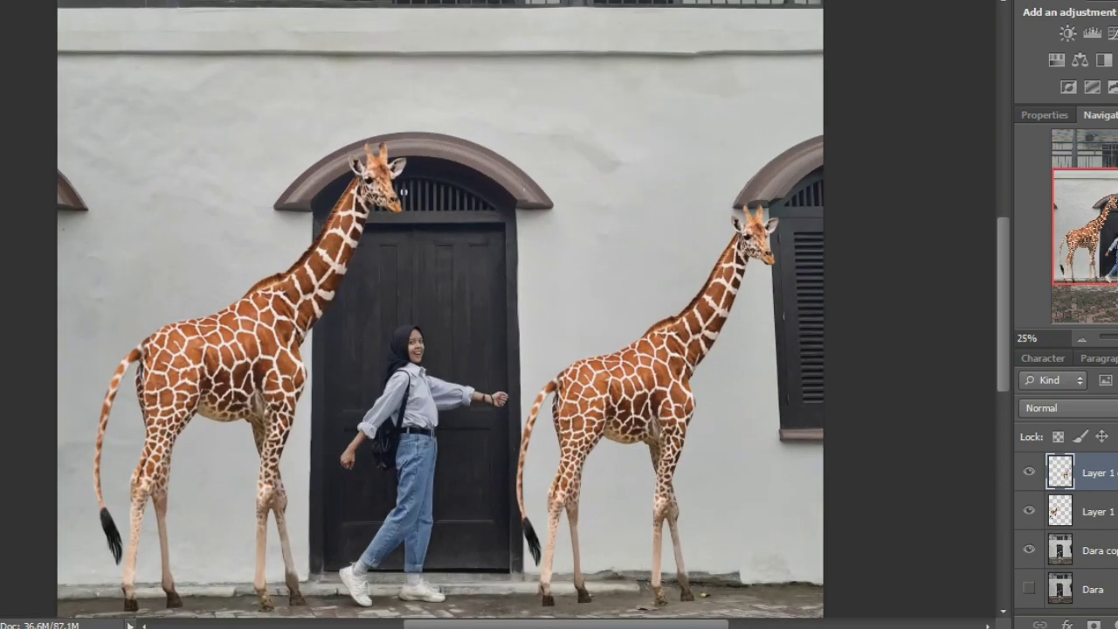
# Rename both giraffe layers to 'jerapah'.
pyautogui.click(1099, 511)
pyautogui.doubleClick(1099, 511)
pyautogui.write('jerapah')
pyautogui.press('Return')
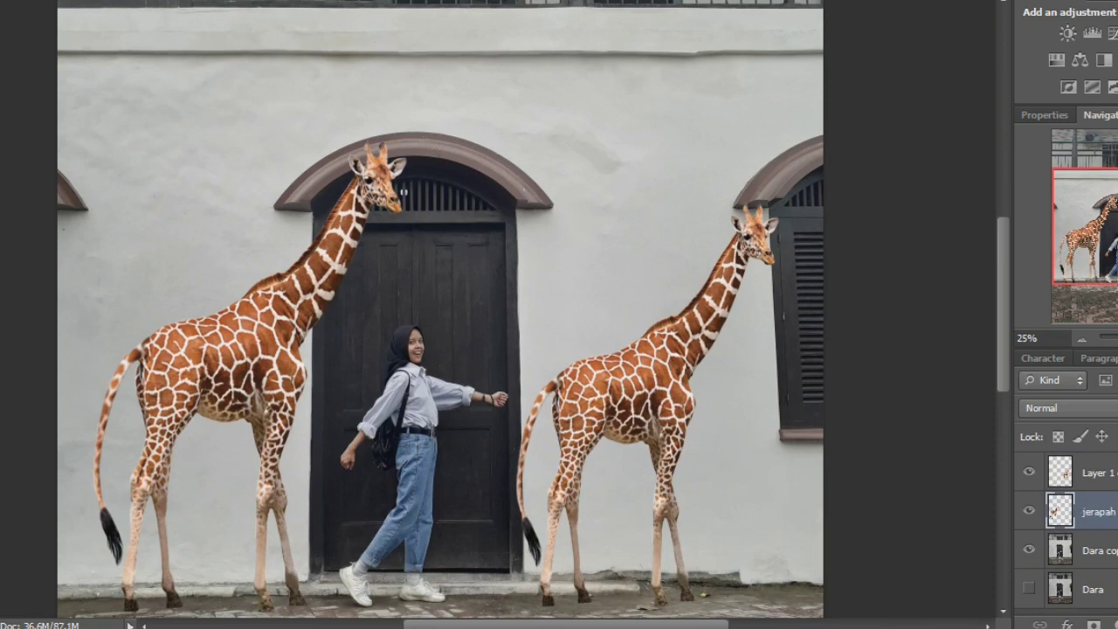
pyautogui.doubleClick(1099, 473)
pyautogui.write('jerapah')
pyautogui.press('Return')
# Lower the left giraffe's saturation to -32 with Hue/Saturation.
pyautogui.click(1092, 512)
pyautogui.hotkey('alt', 'i')
pyautogui.press('j')
pyautogui.press('Down')
pyautogui.press('Down')
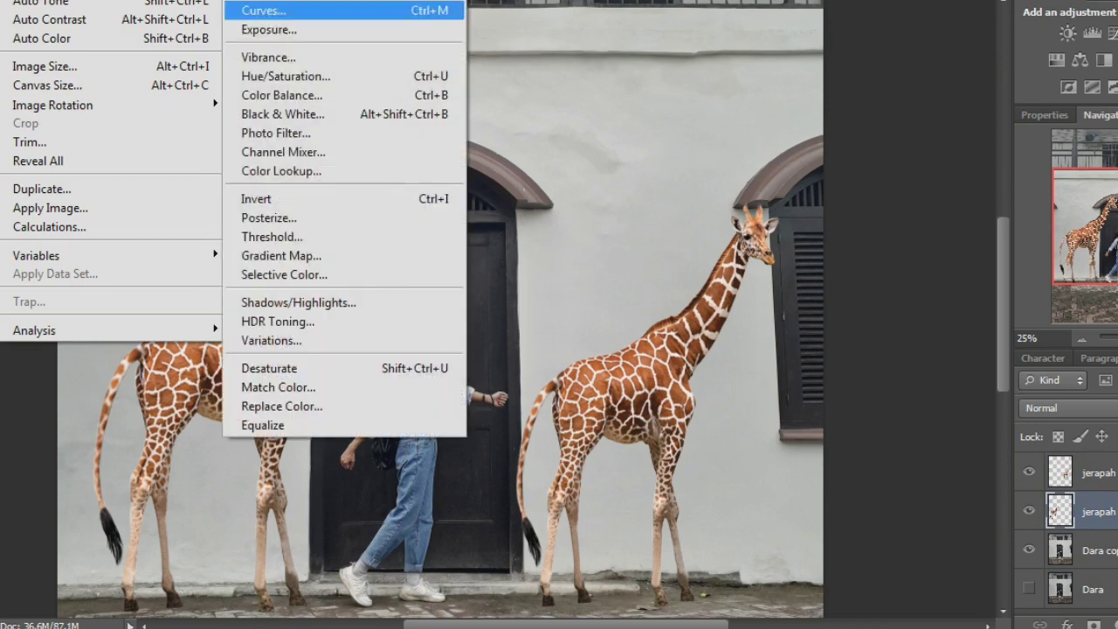
pyautogui.press('Down')
pyautogui.press('Down')
pyautogui.press('Down')
pyautogui.press('Return')
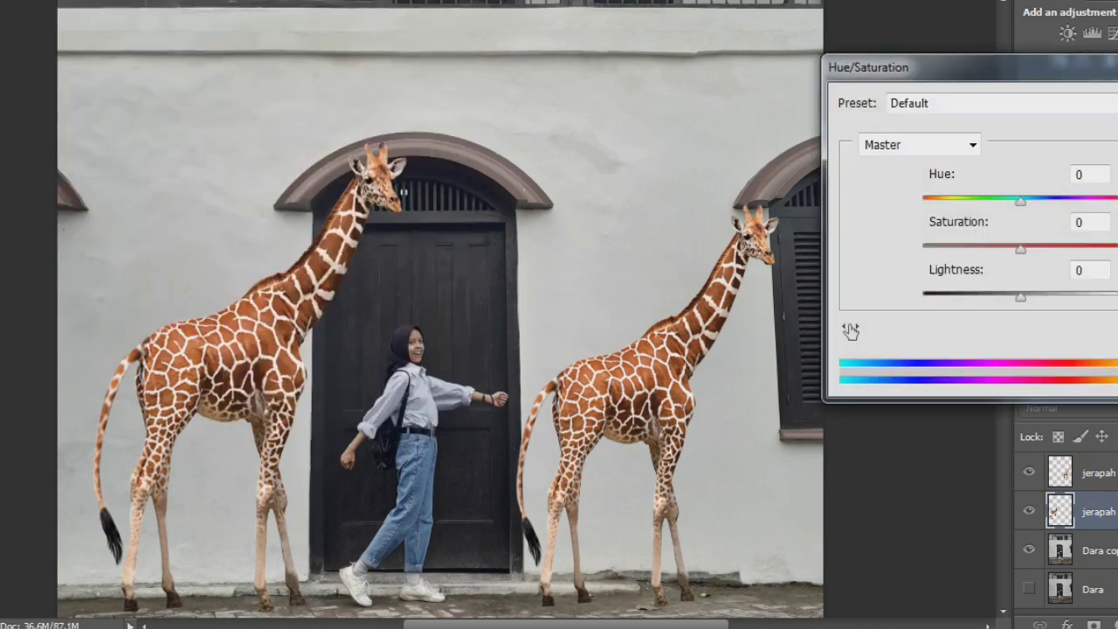
pyautogui.write('-34')
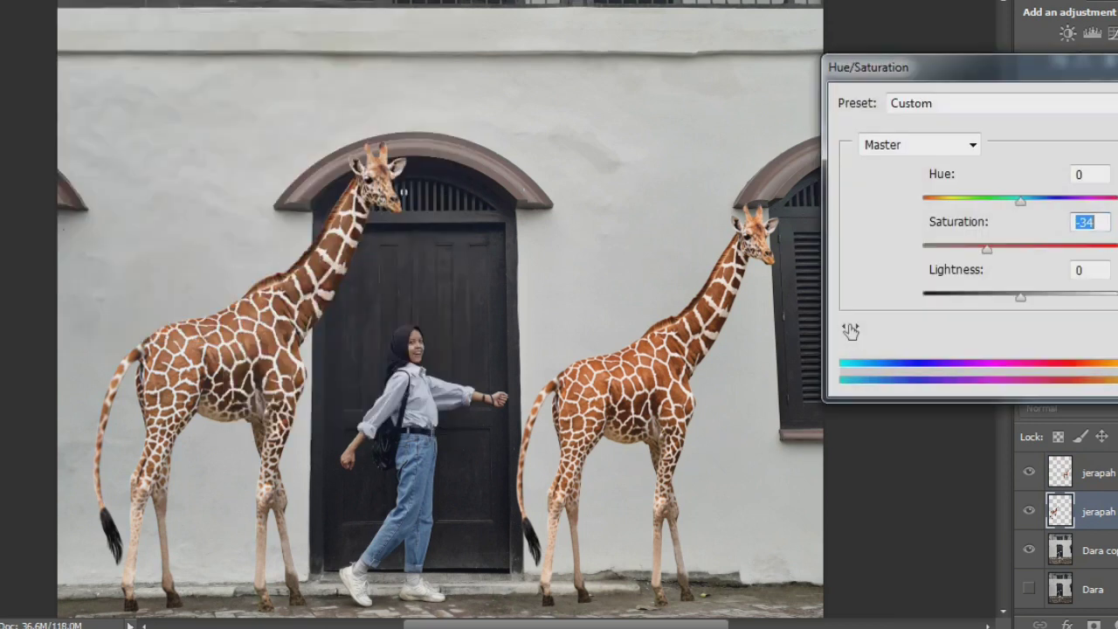
pyautogui.press('Up')
pyautogui.press('Up')
pyautogui.press('Return')
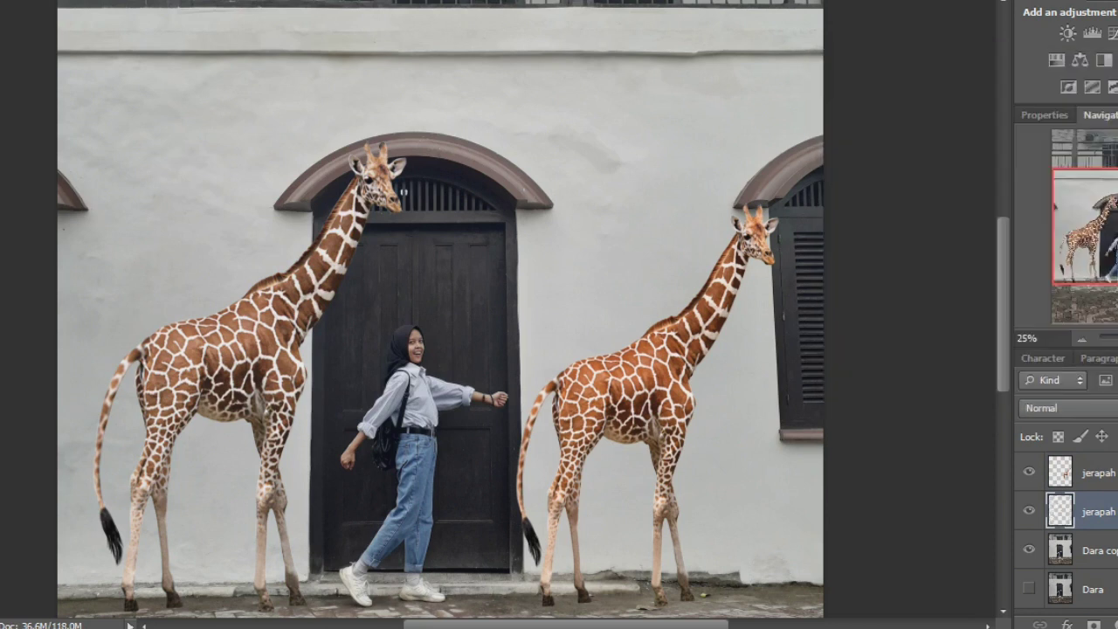
# Lower the right giraffe's saturation to -34 with Hue/Saturation.
pyautogui.click(1091, 473)
pyautogui.hotkey('alt', 'i')
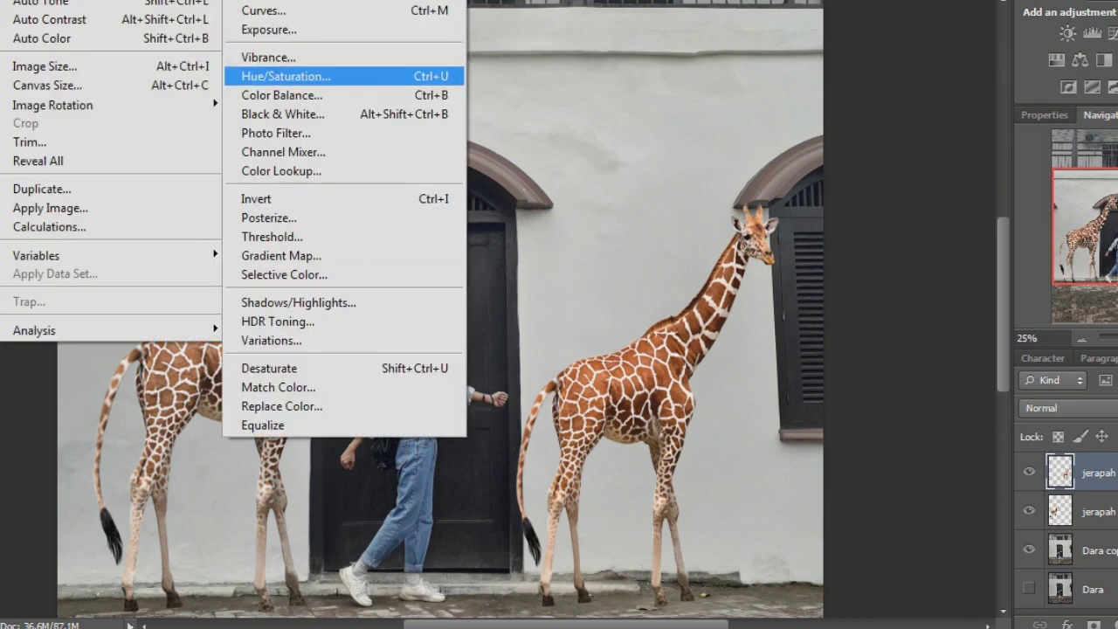
pyautogui.press('Return')
pyautogui.hotkey('alt', 'a')
pyautogui.hotkey('shift', 'Down')
pyautogui.hotkey('shift', 'Down')
pyautogui.hotkey('shift', 'Down')
pyautogui.press('Up')
pyautogui.press('Up')
pyautogui.press('Up')
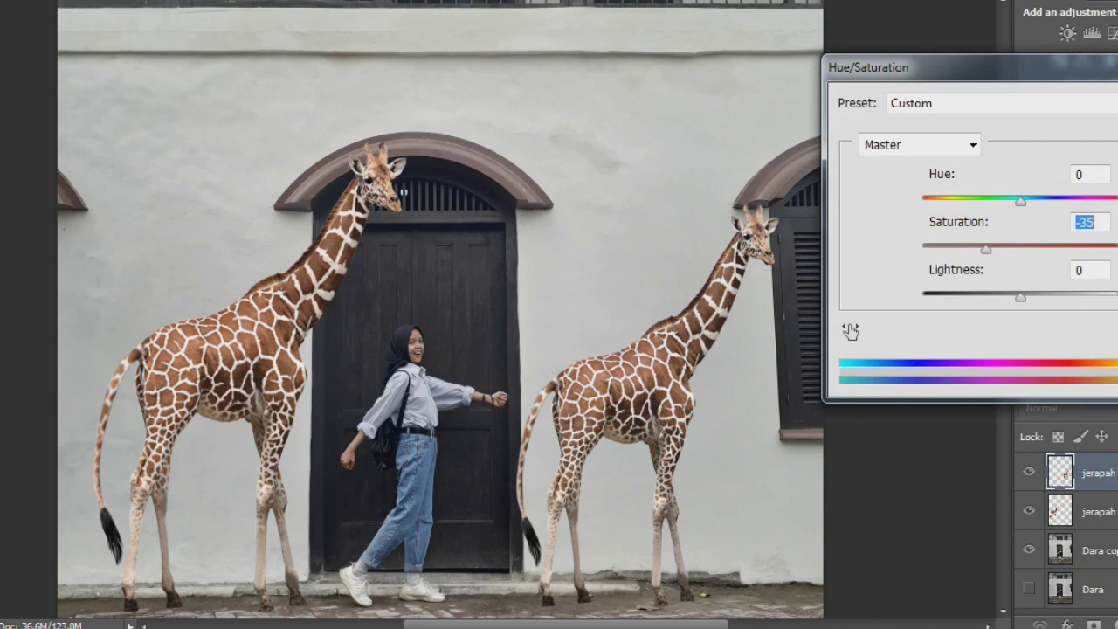
pyautogui.press('Up')
pyautogui.press('Up')
pyautogui.press('Up')
pyautogui.press('Return')
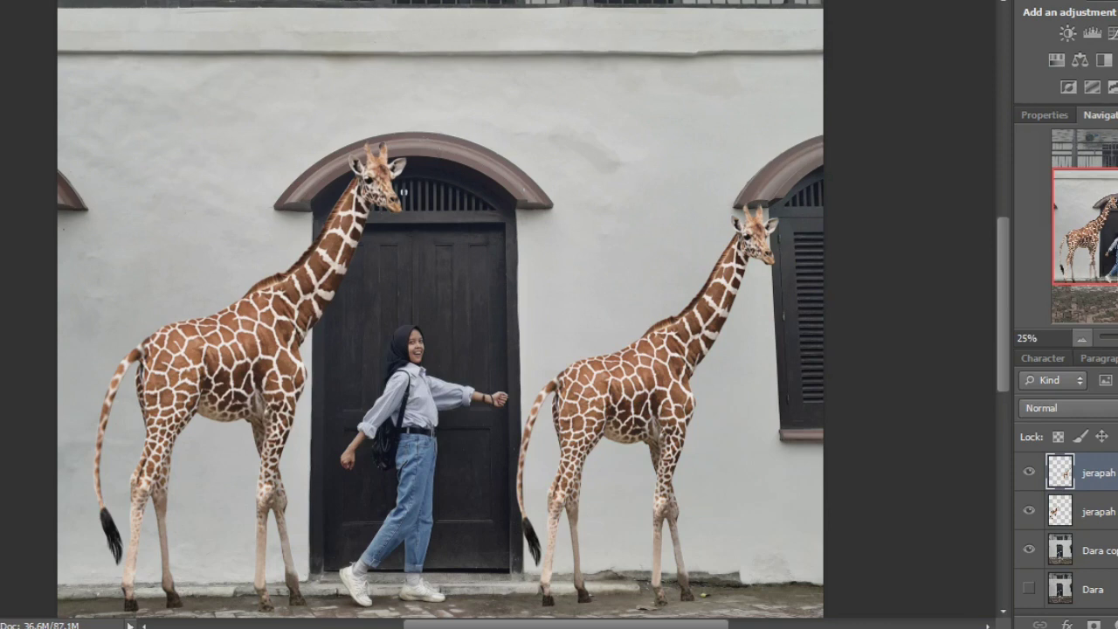
# Review the whole composite, then select the copied street photo layer.
pyautogui.hotkey('ctrl', '-')
pyautogui.hscroll(-1, 374, 314)
pyautogui.hotkey('ctrl', '+')
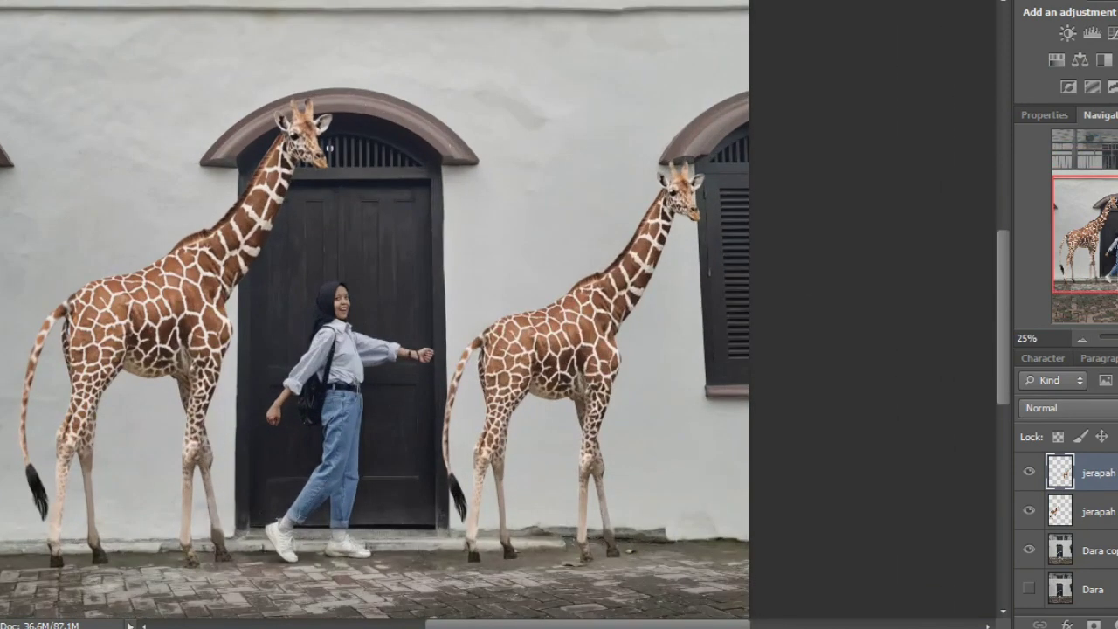
pyautogui.scroll(5, 410, 315)
pyautogui.hscroll(-3, 410, 314)
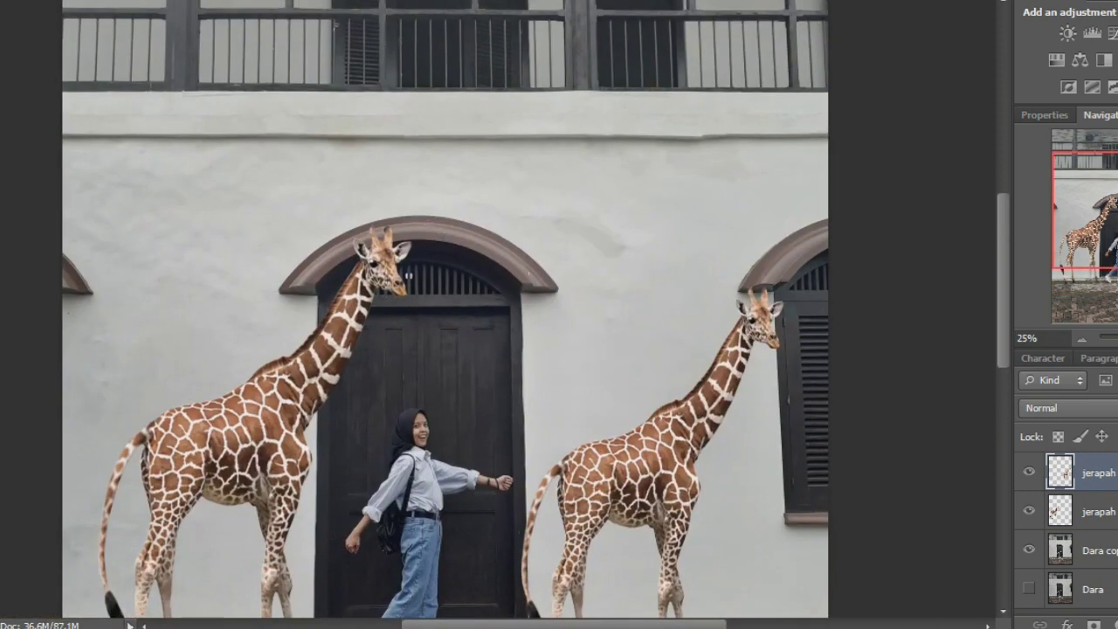
pyautogui.click(1092, 550)
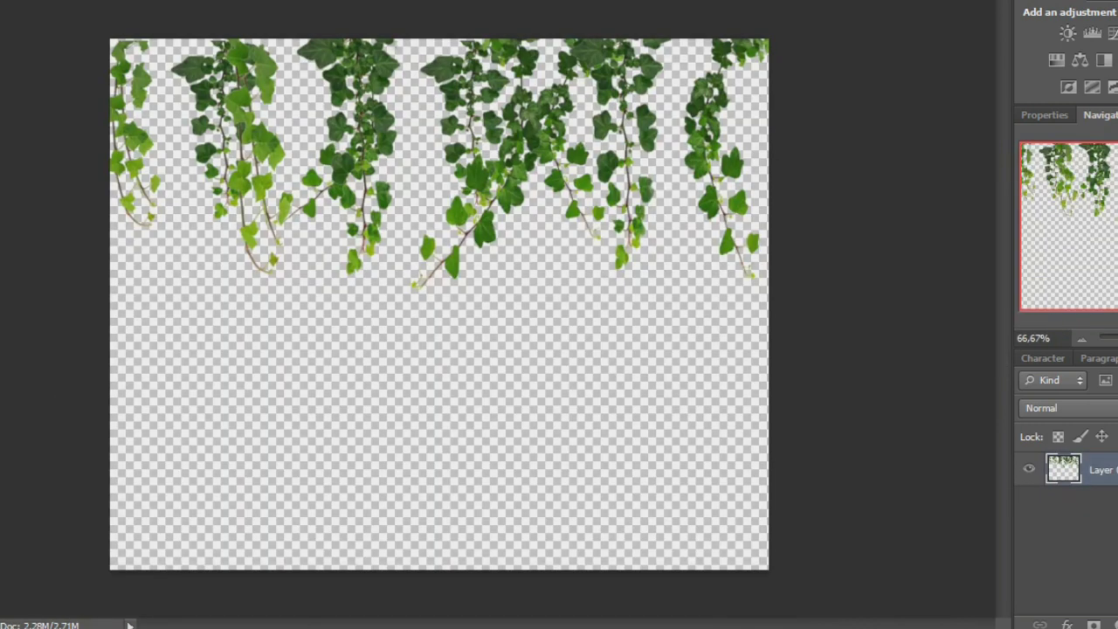
# Bring in the hanging ivy and scale it to about 1559 × 751 px across the upper-left wall.
pyautogui.moveTo(280, 78)
pyautogui.mouseDown()
pyautogui.moveTo(227, 9)
pyautogui.moveTo(311, 126)
pyautogui.moveTo(117, 66)
pyautogui.mouseUp()
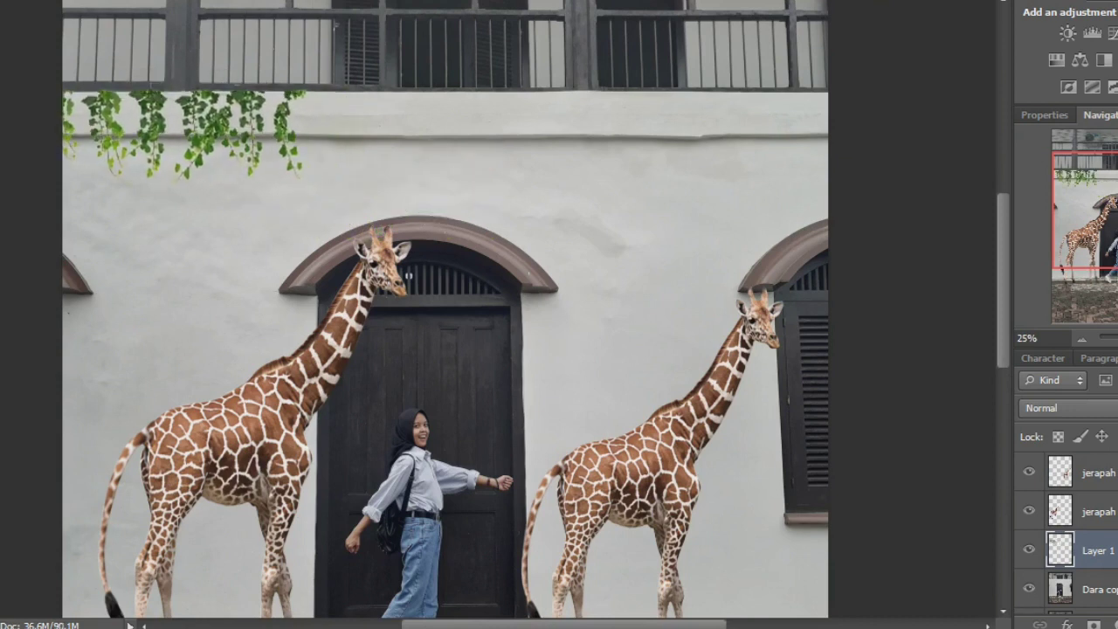
pyautogui.hotkey('ctrl', 't')
pyautogui.moveTo(304, 185)
pyautogui.mouseDown()
pyautogui.moveTo(379, 214)
pyautogui.moveTo(342, 271)
pyautogui.mouseUp()
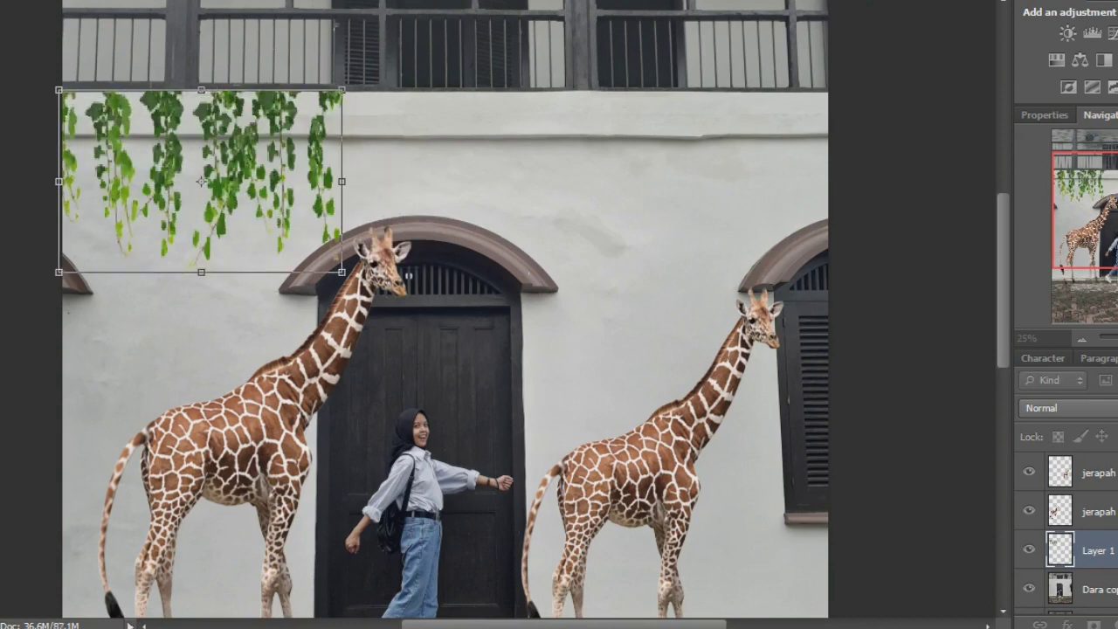
pyautogui.moveTo(342, 271); pyautogui.dragTo(351, 272)
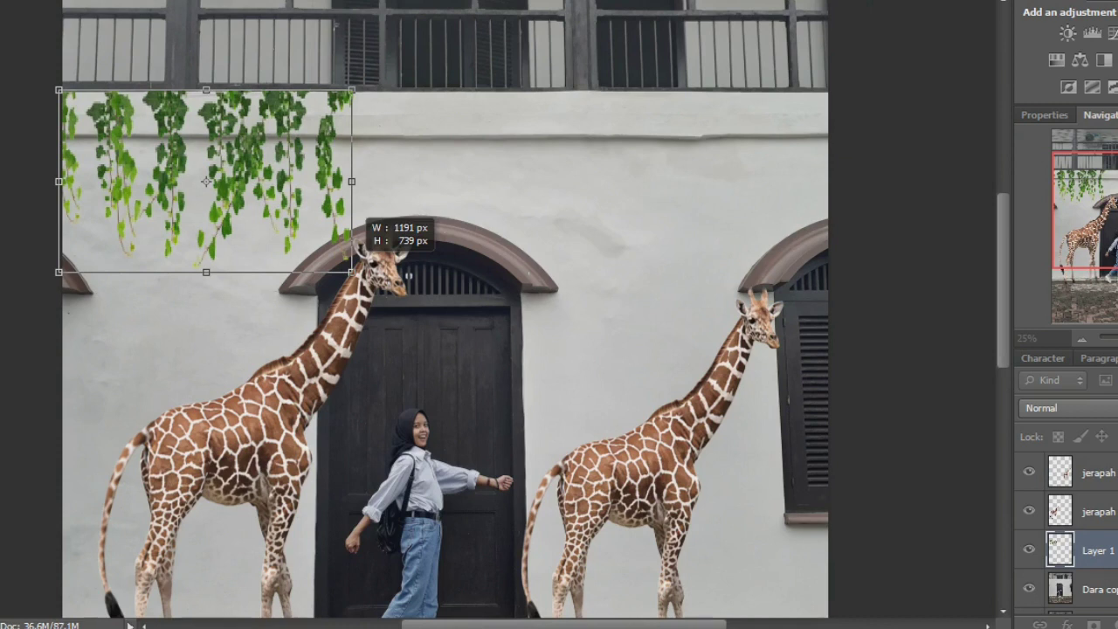
pyautogui.moveTo(351, 272); pyautogui.dragTo(351, 271)
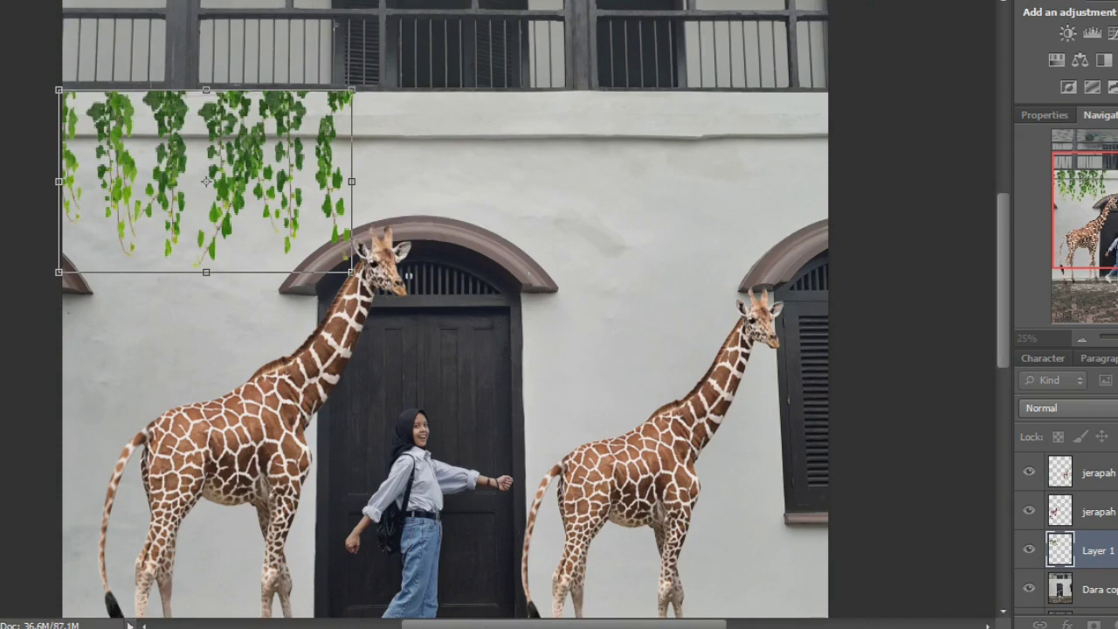
pyautogui.moveTo(351, 272)
pyautogui.mouseDown()
pyautogui.moveTo(411, 320)
pyautogui.moveTo(423, 292)
pyautogui.mouseUp()
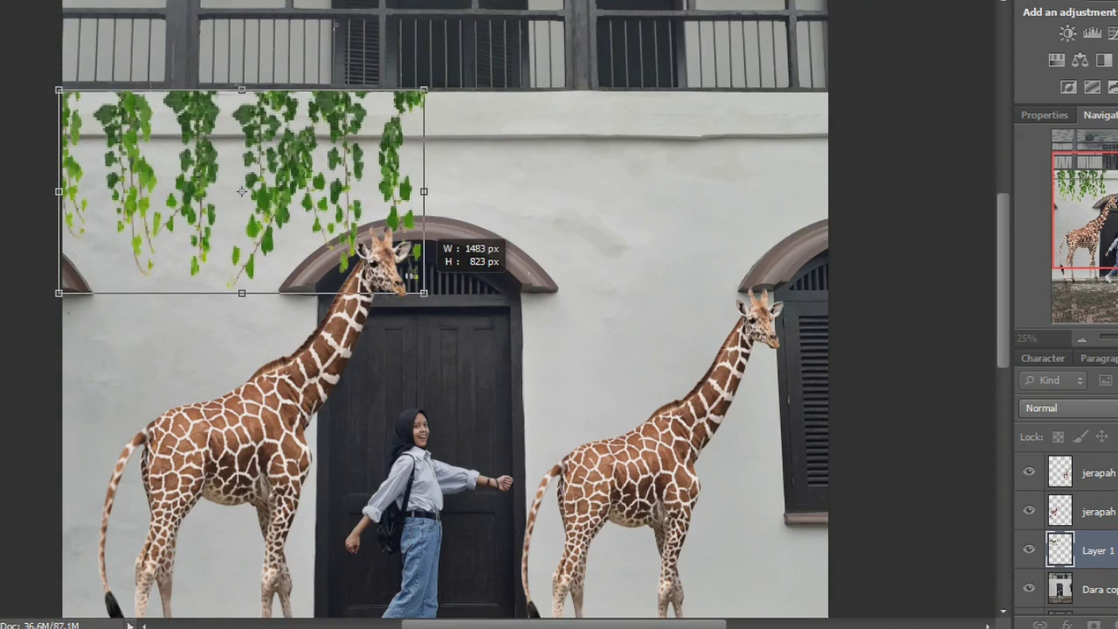
pyautogui.moveTo(423, 293); pyautogui.dragTo(443, 275)
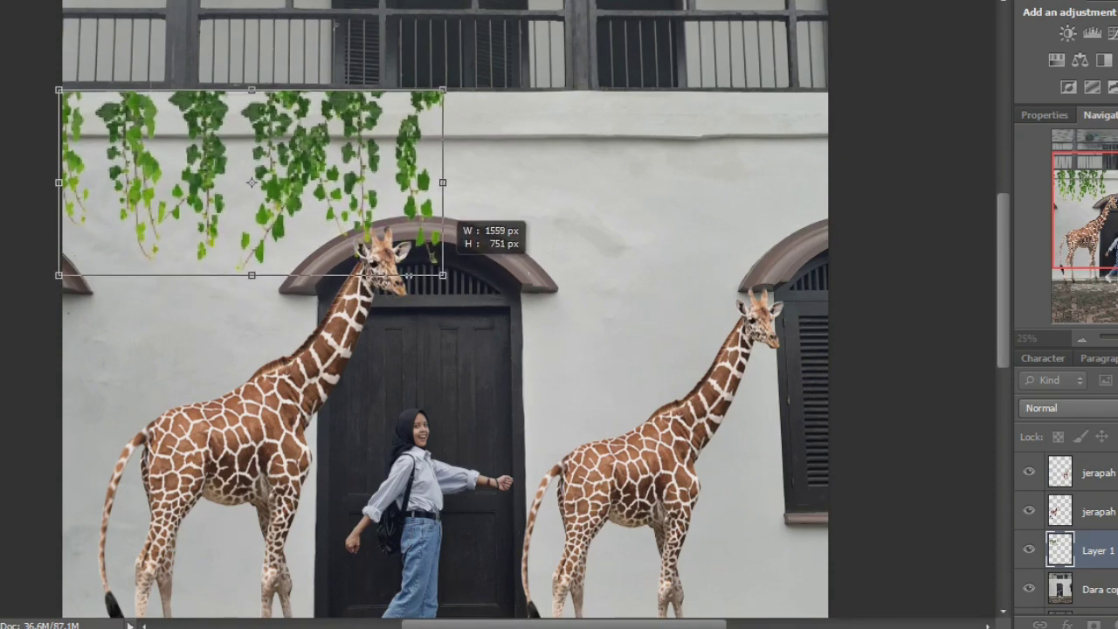
pyautogui.moveTo(443, 275); pyautogui.dragTo(444, 273)
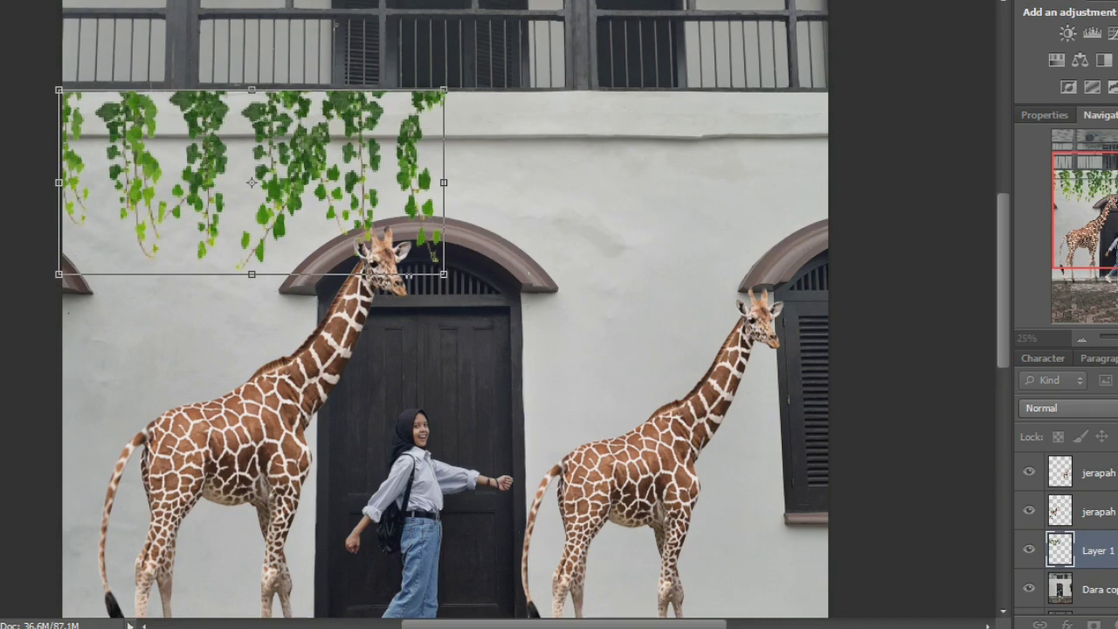
pyautogui.press('Return')
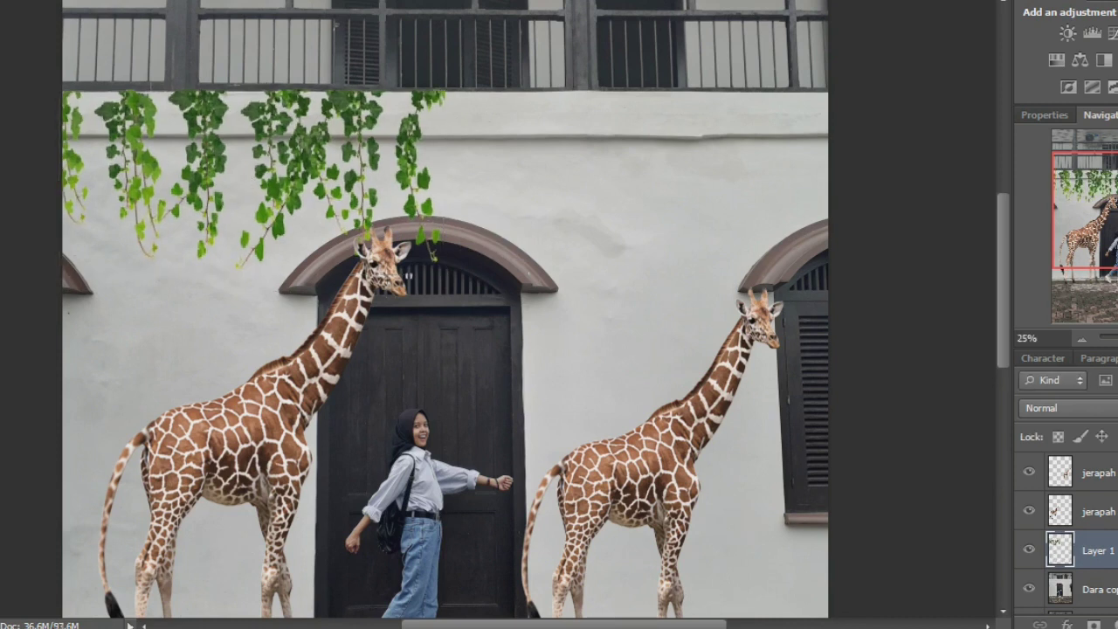
# Duplicate the ivy, move the copy to the wall's right side, and flip it horizontally.
pyautogui.hotkey('ctrl', 'j')
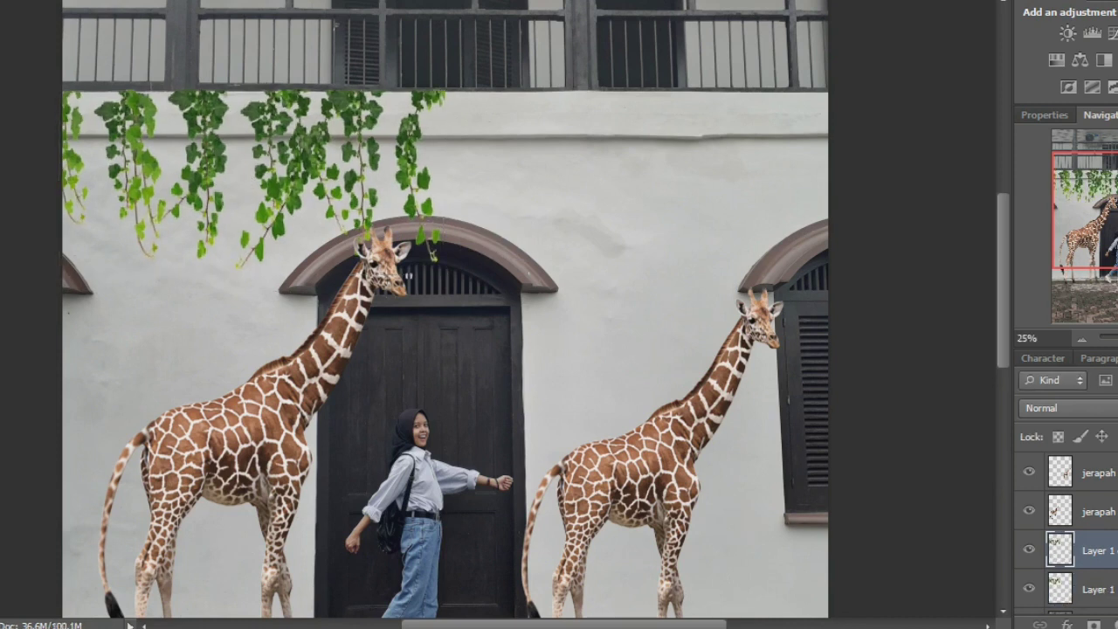
pyautogui.moveTo(450, 134); pyautogui.dragTo(793, 138)
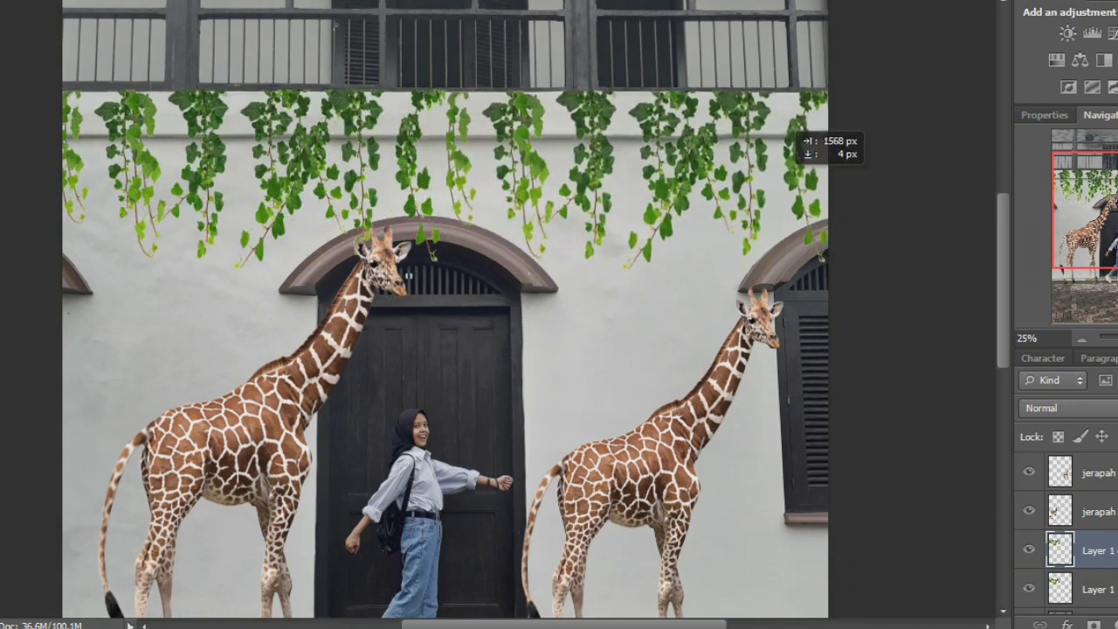
pyautogui.moveTo(793, 138); pyautogui.dragTo(797, 138)
pyautogui.hotkey('ctrl', 't')
pyautogui.rightClick(777, 180)
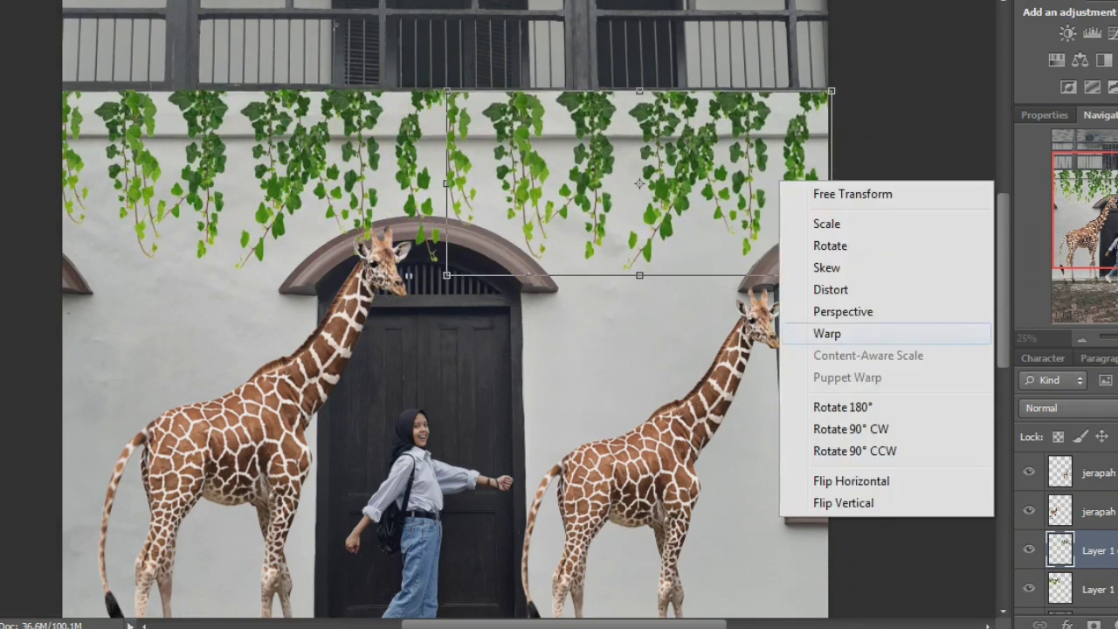
pyautogui.click(839, 479)
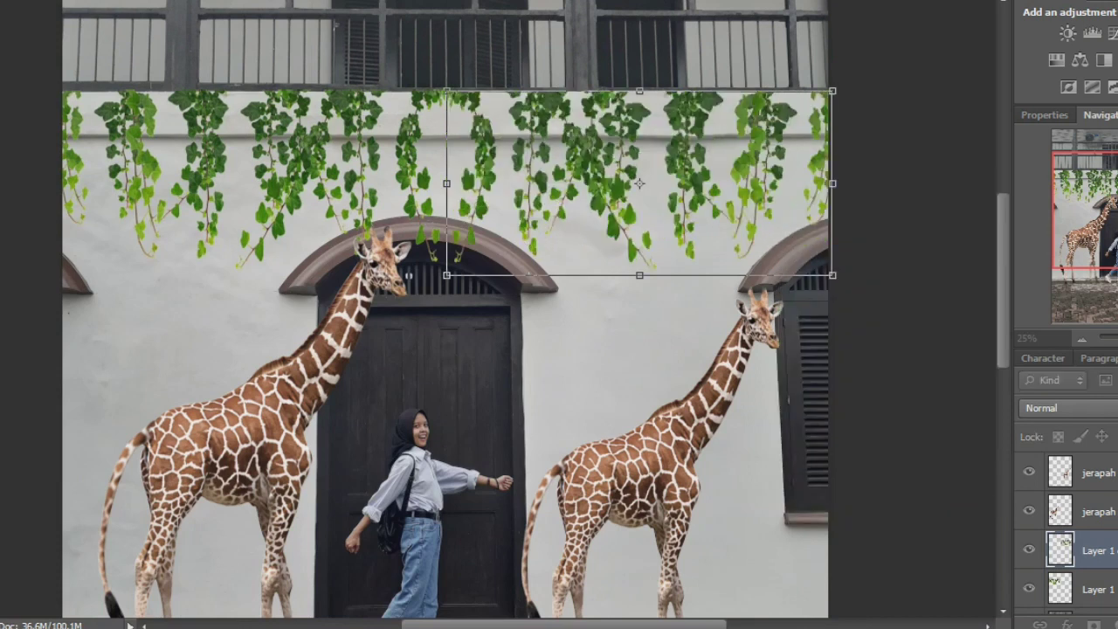
pyautogui.press('Return')
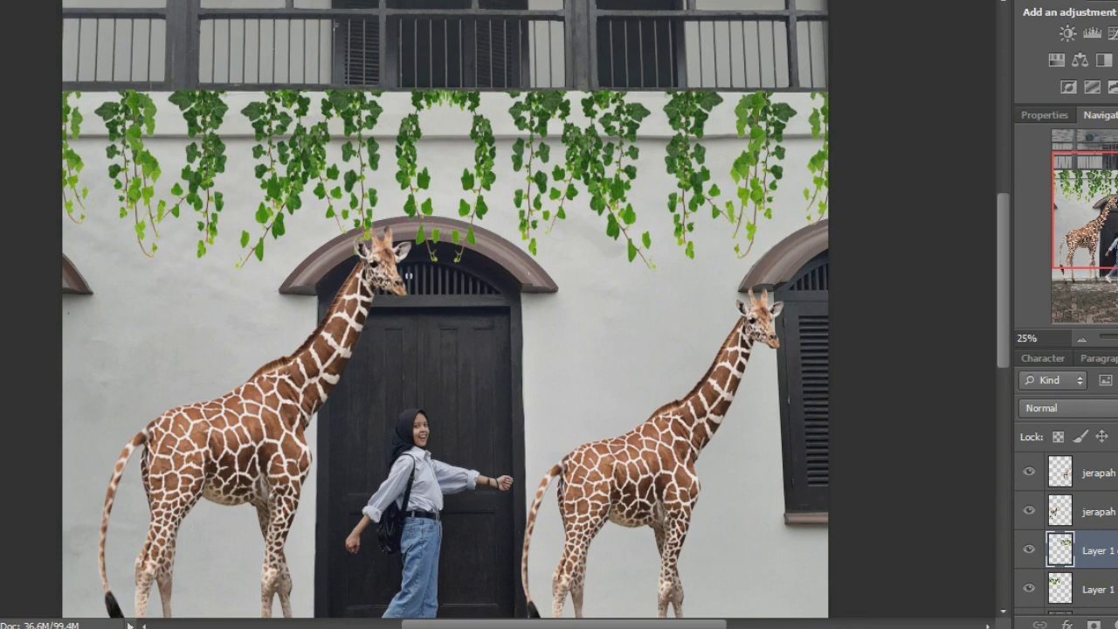
# Select both ivy layers together in the Layers panel.
pyautogui.click(1091, 589)
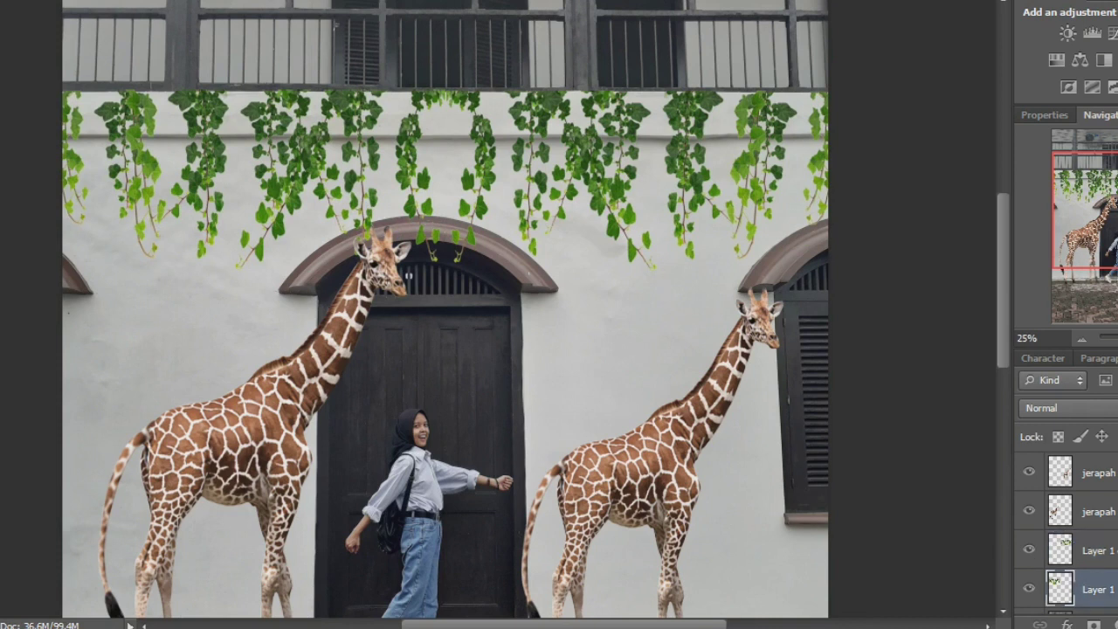
pyautogui.keyDown('ctrl'); pyautogui.click(1092, 550); pyautogui.keyUp('ctrl')
pyautogui.rightClick(1092, 550)
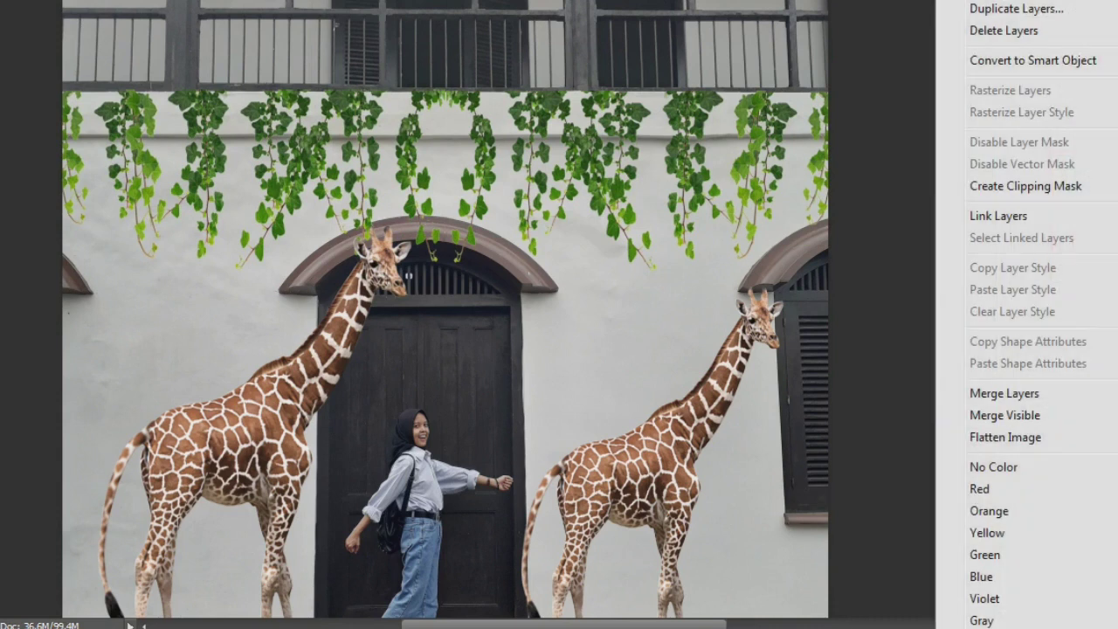
# Merge the two ivy layers and darken the vines with a two-point Curves adjustment.
pyautogui.click(1003, 393)
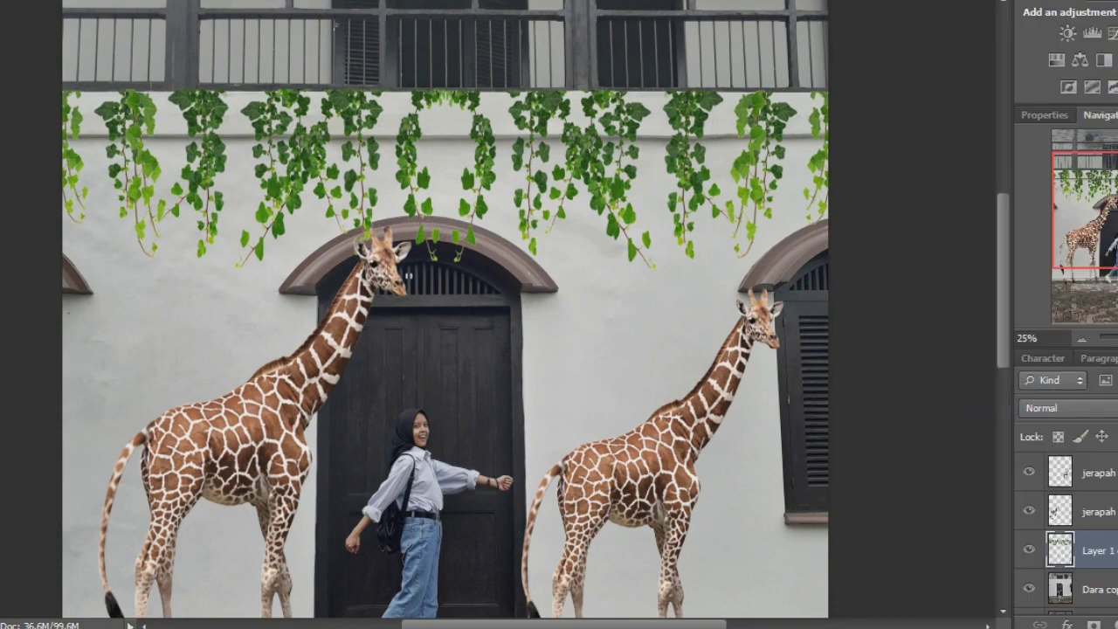
pyautogui.hotkey('ctrl', 'm')
pyautogui.click(1011, 291)
pyautogui.moveTo(1011, 292); pyautogui.dragTo(1022, 302)
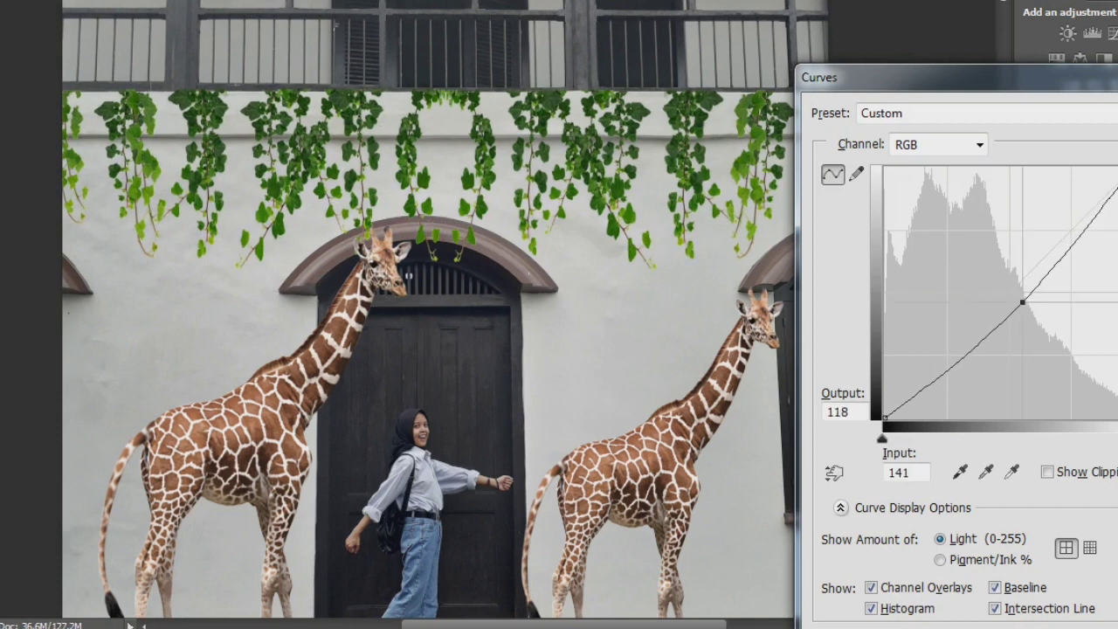
pyautogui.moveTo(1022, 302); pyautogui.dragTo(1023, 303)
pyautogui.moveTo(1070, 246)
pyautogui.mouseDown()
pyautogui.moveTo(1069, 261)
pyautogui.moveTo(1064, 250)
pyautogui.mouseUp()
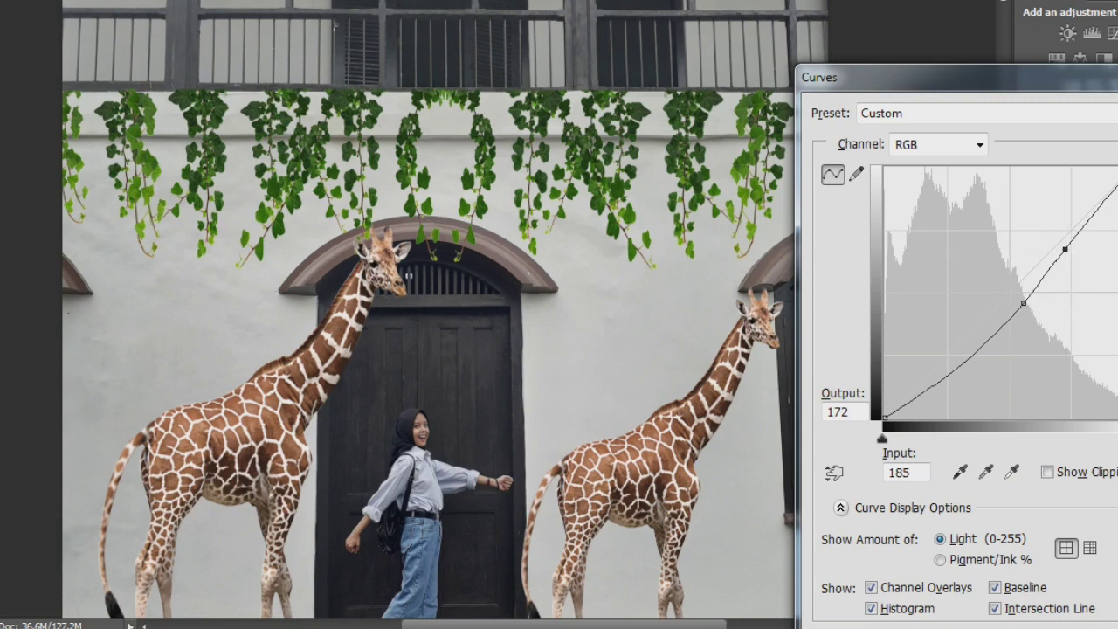
pyautogui.moveTo(1023, 303)
pyautogui.mouseDown()
pyautogui.moveTo(1023, 320)
pyautogui.moveTo(1021, 306)
pyautogui.mouseUp()
# Apply the Curves darkening and drag the long ivy strand image into the composite.
pyautogui.press('Return')
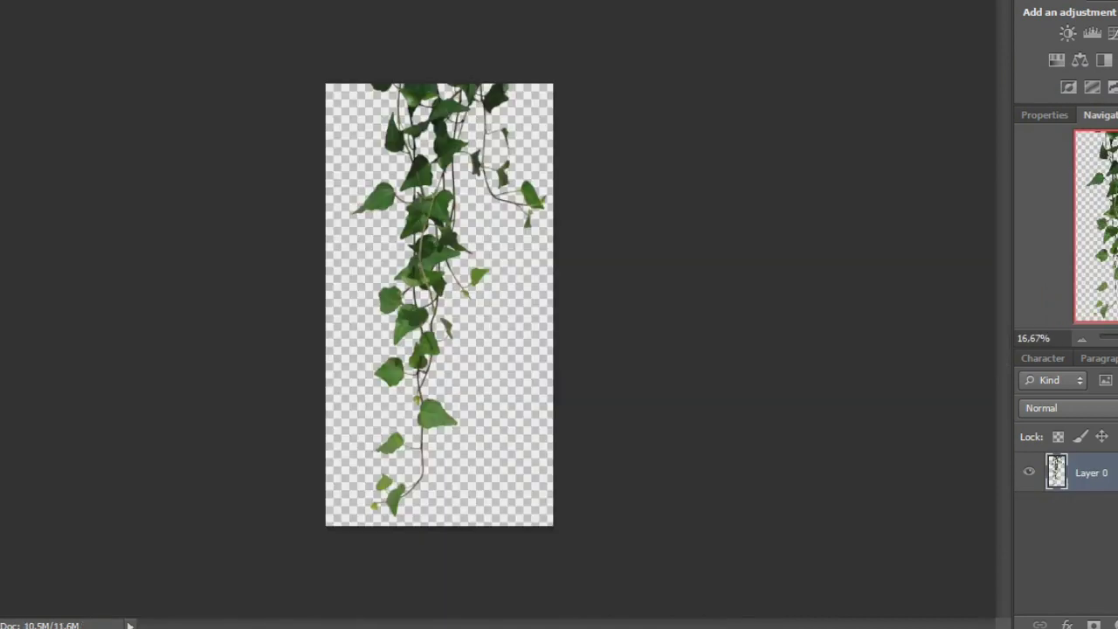
pyautogui.moveTo(436, 218); pyautogui.dragTo(166, 5)
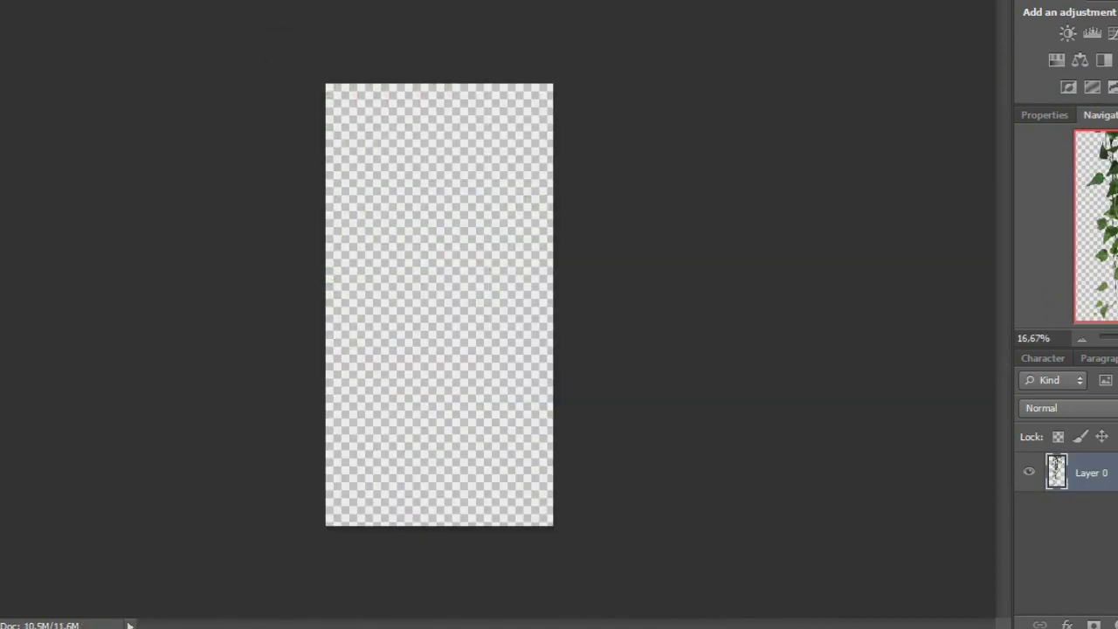
pyautogui.moveTo(166, 4); pyautogui.dragTo(419, 262)
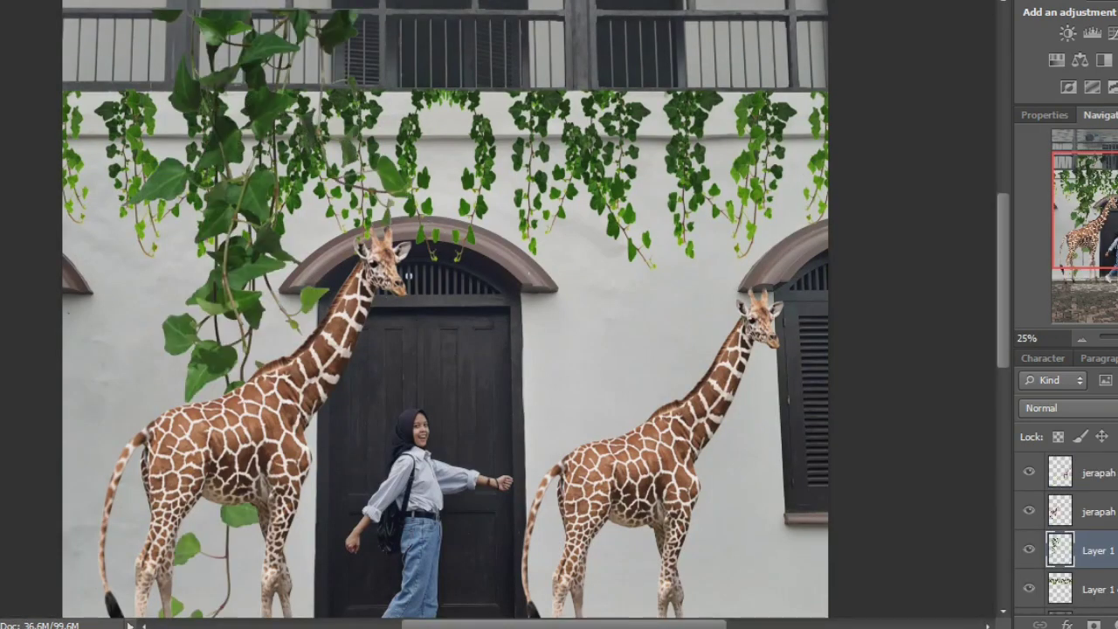
# Scale the ivy strand to about 500 × 1190 px, hanging from the wall's top-left corner.
pyautogui.hotkey('ctrl', 't')
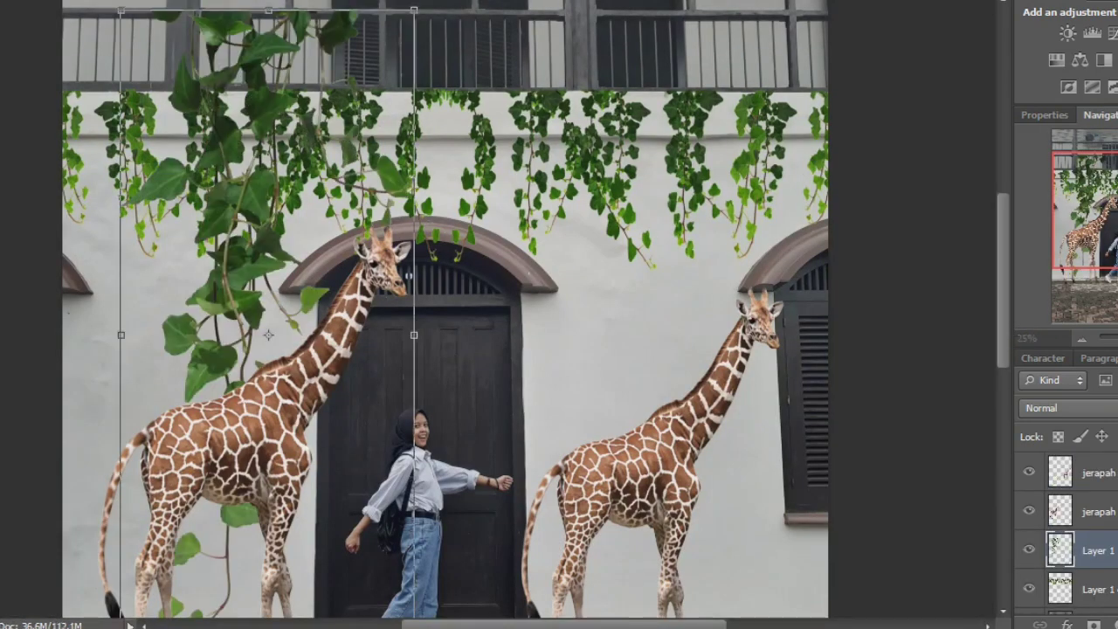
pyautogui.moveTo(413, 11); pyautogui.dragTo(258, 356)
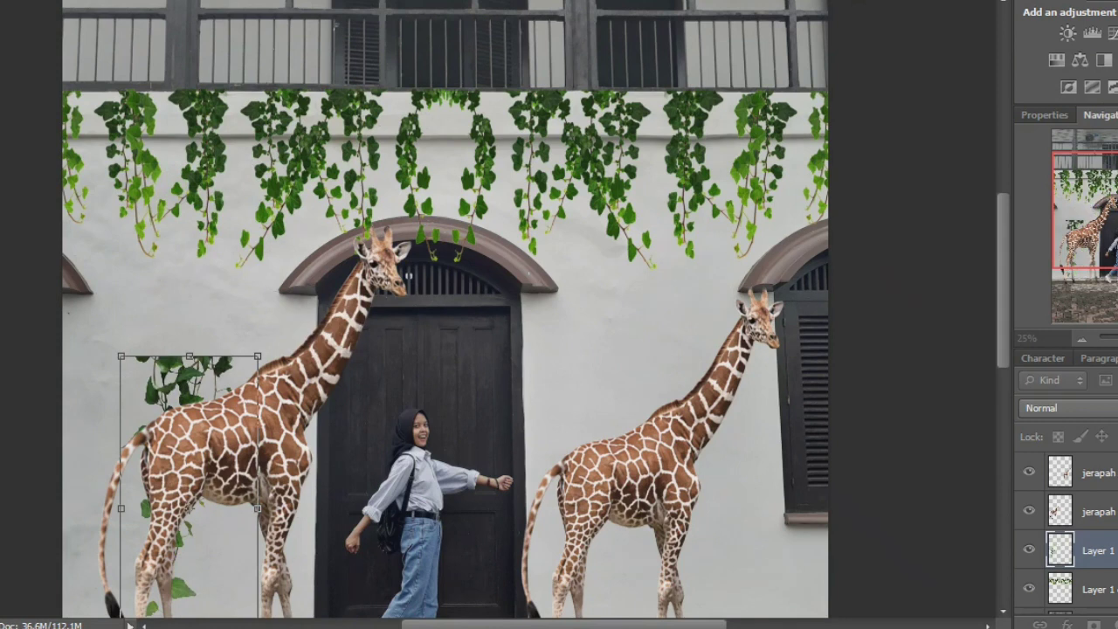
pyautogui.moveTo(228, 367); pyautogui.dragTo(172, 173)
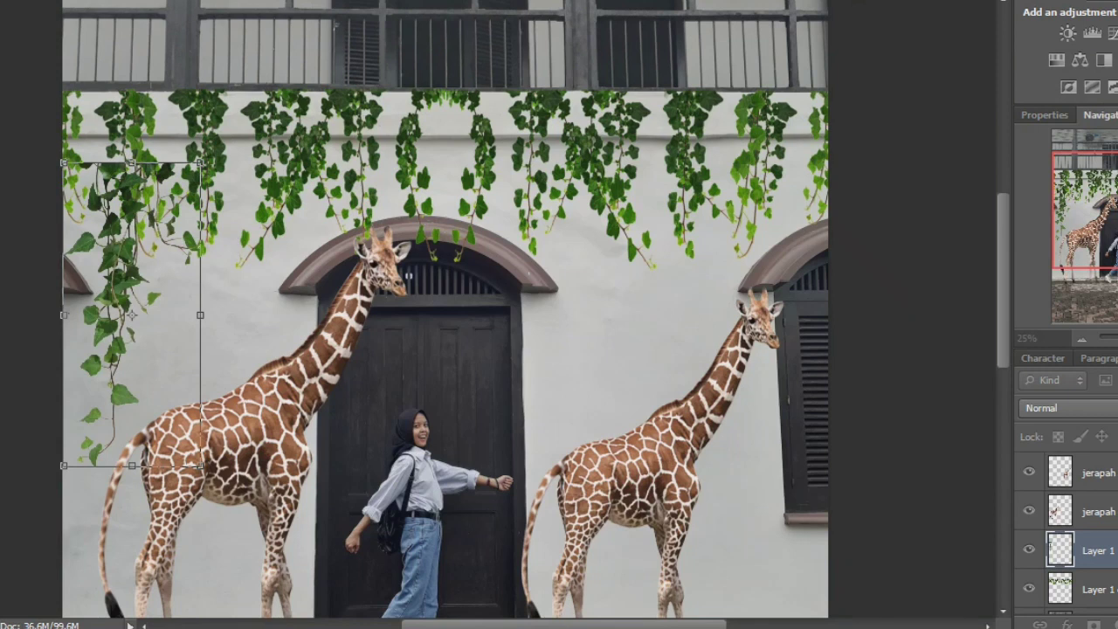
pyautogui.moveTo(200, 162)
pyautogui.mouseDown()
pyautogui.moveTo(177, 215)
pyautogui.moveTo(190, 185)
pyautogui.moveTo(269, 106)
pyautogui.mouseUp()
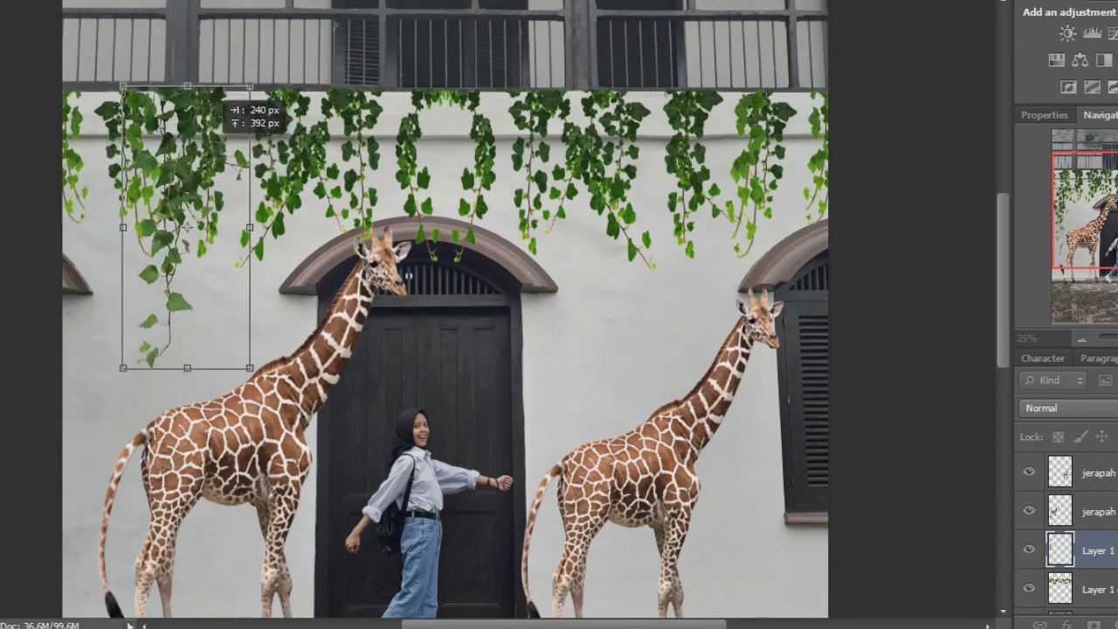
pyautogui.moveTo(269, 106); pyautogui.dragTo(213, 104)
pyautogui.moveTo(179, 231); pyautogui.dragTo(179, 234)
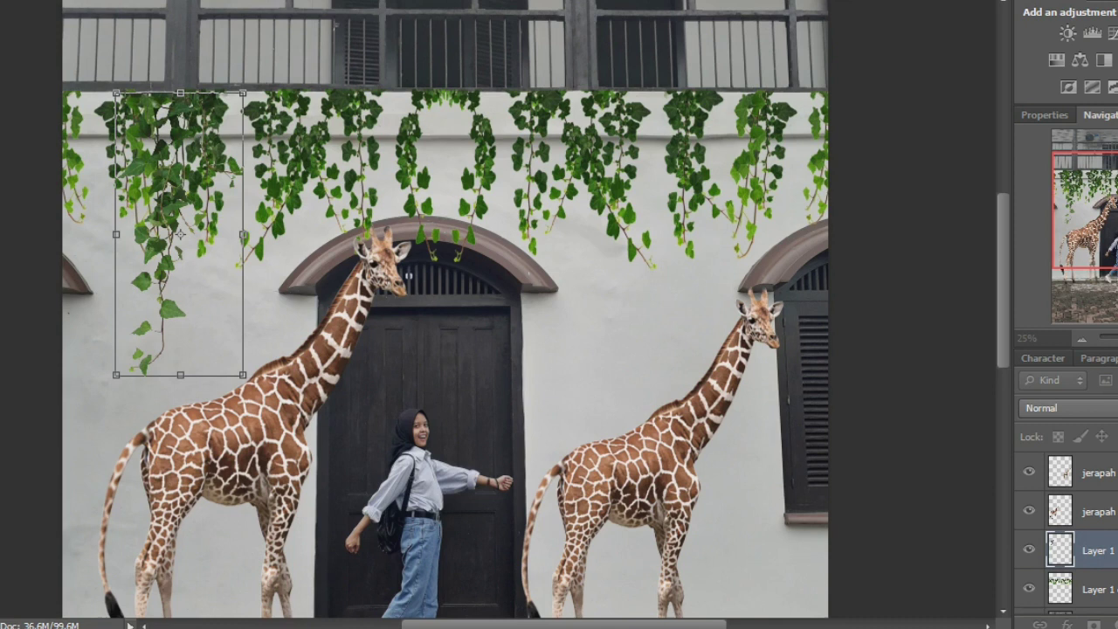
pyautogui.moveTo(243, 374); pyautogui.dragTo(238, 387)
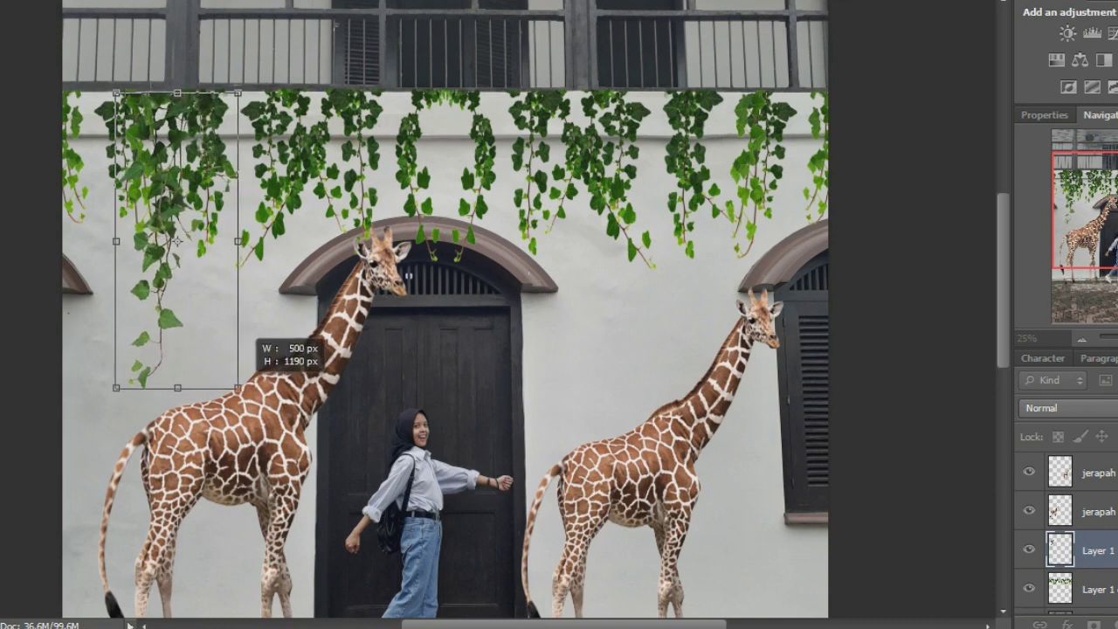
pyautogui.press('Return')
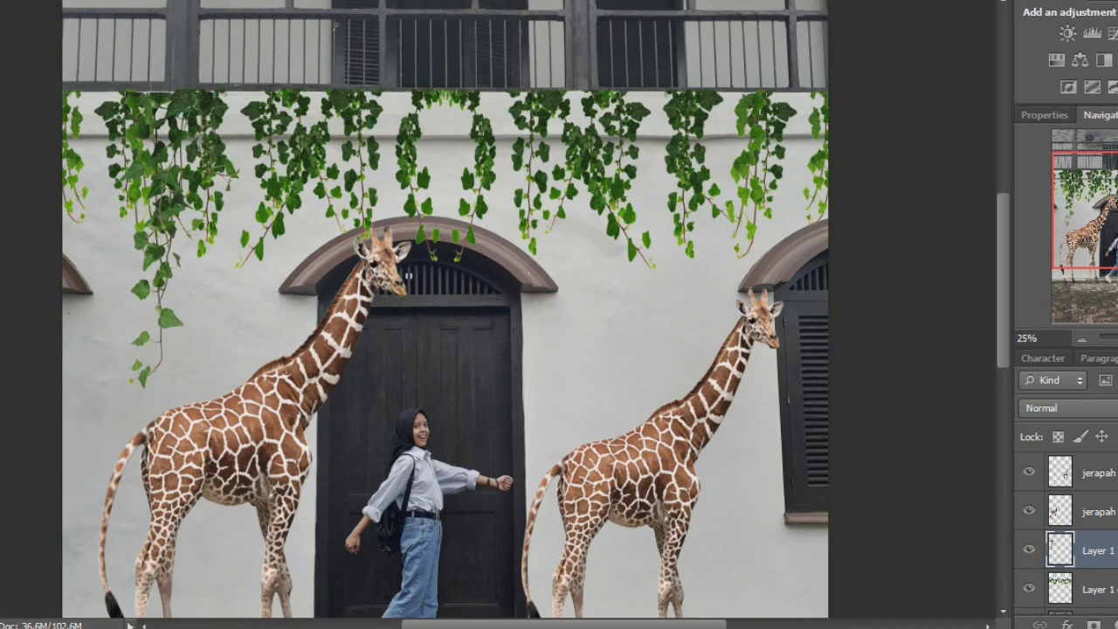
# Enlarge the left giraffe slightly.
pyautogui.click(1083, 511)
pyautogui.hotkey('ctrl', 't')
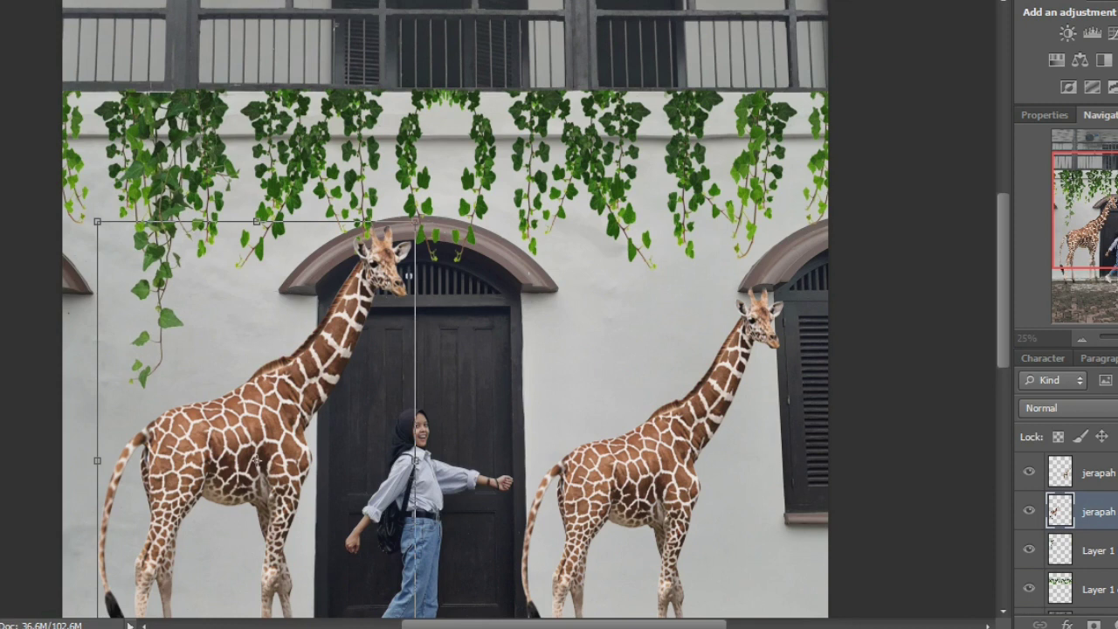
pyautogui.moveTo(415, 222); pyautogui.dragTo(451, 166)
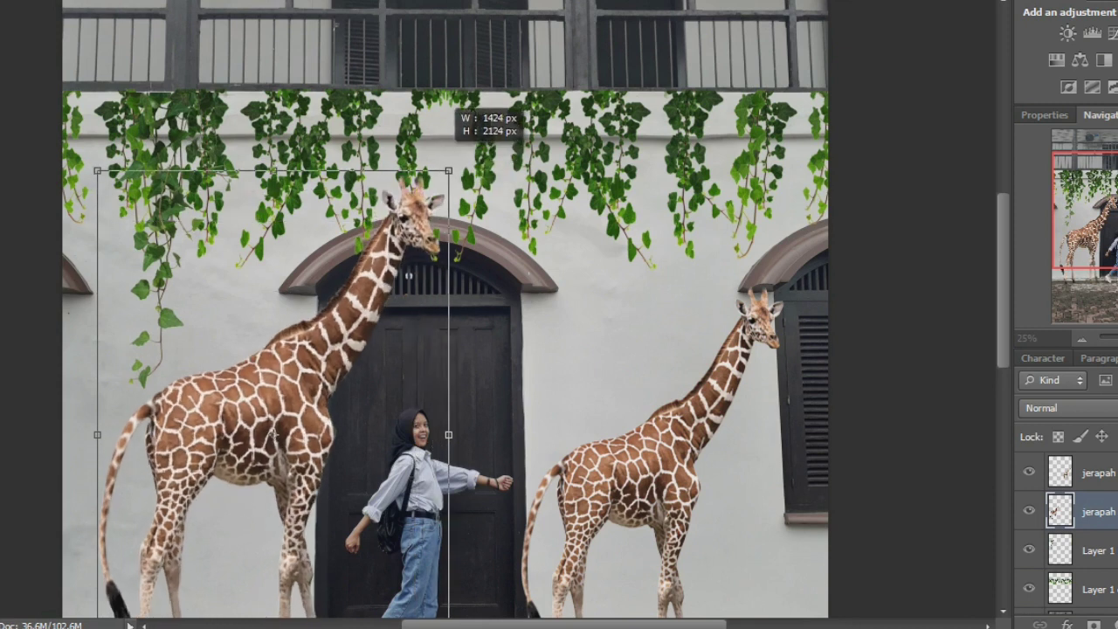
pyautogui.moveTo(452, 165); pyautogui.dragTo(441, 154)
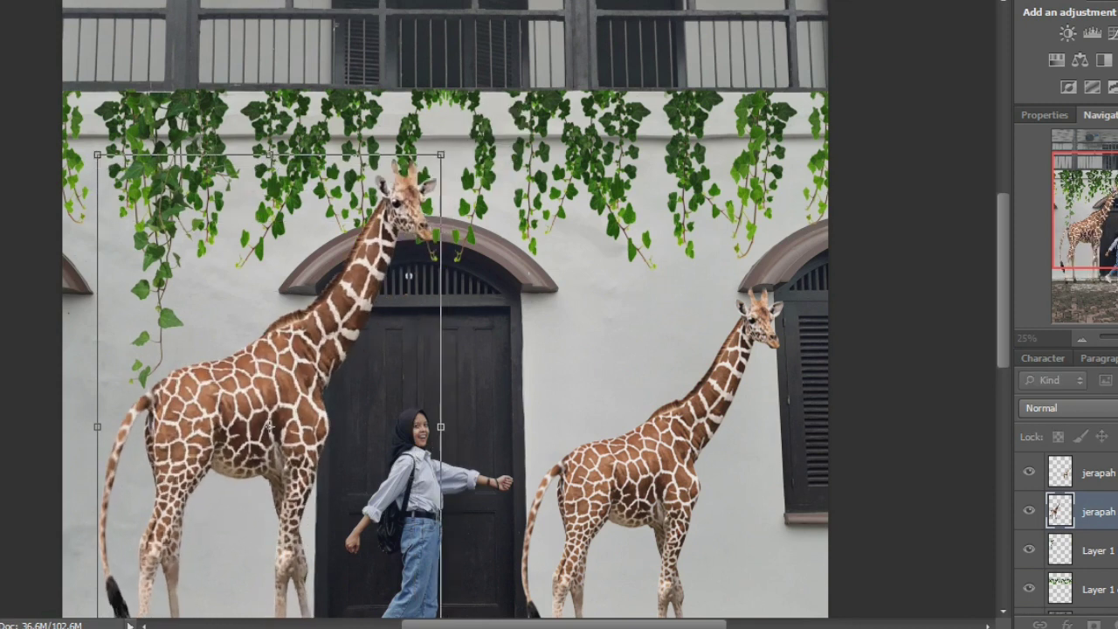
pyautogui.press('Return')
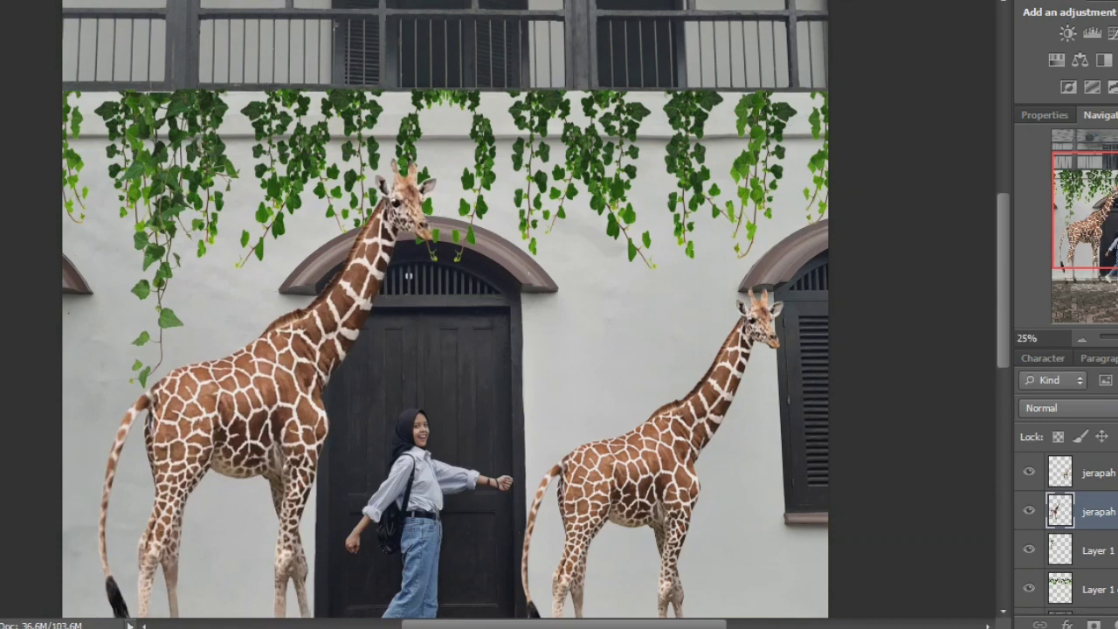
pyautogui.hotkey('ctrl', '-')
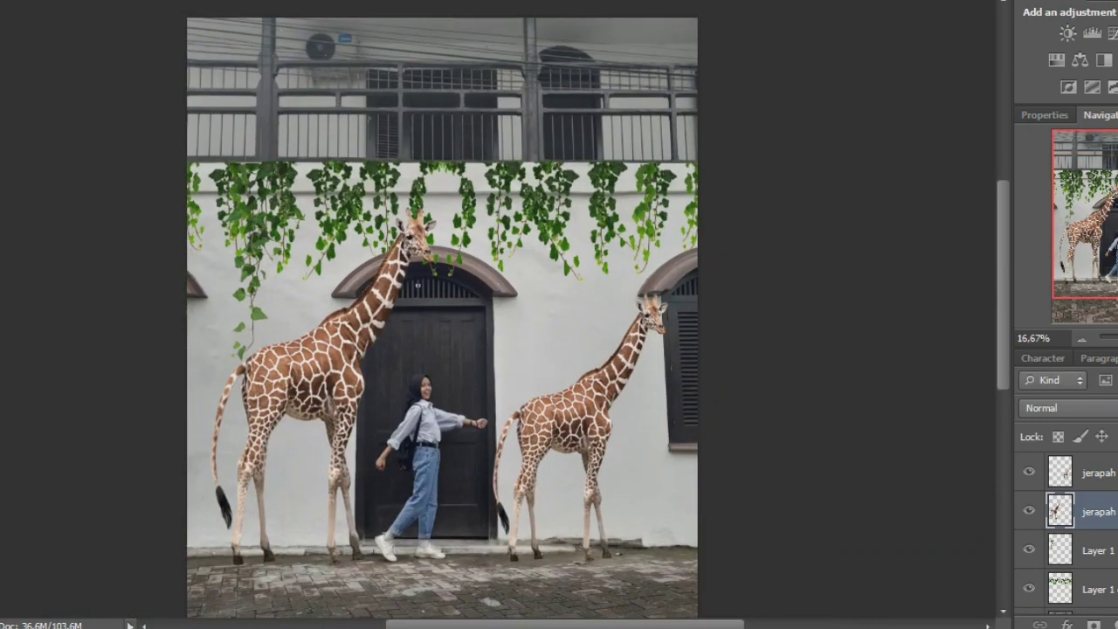
# Shift the long ivy vine, enlarge it to about 546 × 1268 px, and send it below the merged ivy.
pyautogui.click(1098, 550)
pyautogui.moveTo(504, 293)
pyautogui.mouseDown()
pyautogui.moveTo(507, 279)
pyautogui.moveTo(514, 289)
pyautogui.mouseUp()
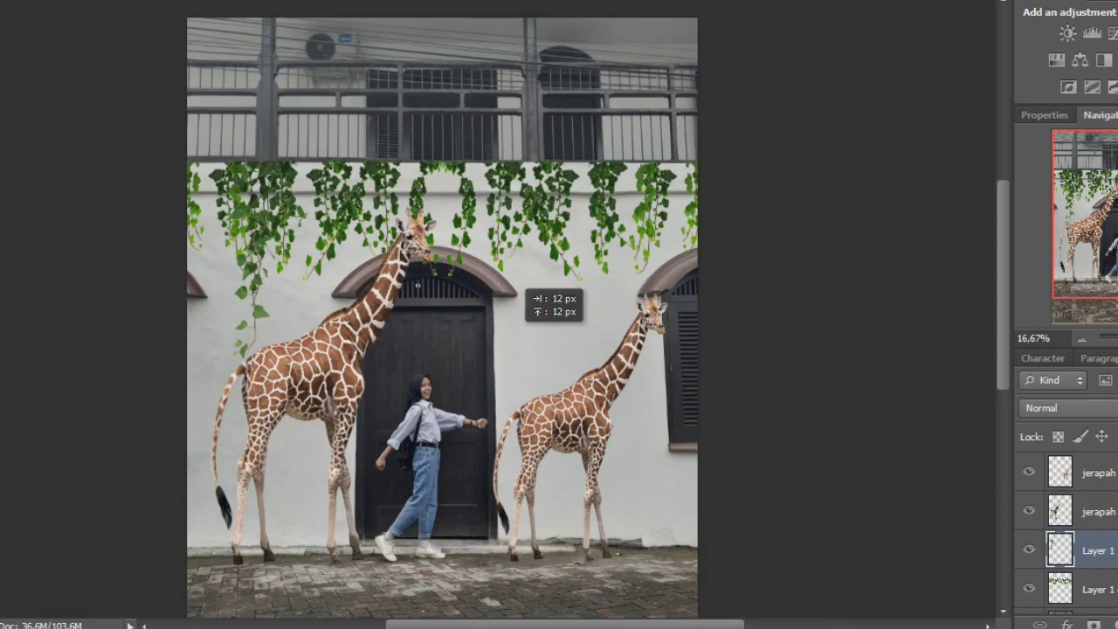
pyautogui.hotkey('ctrl', 't')
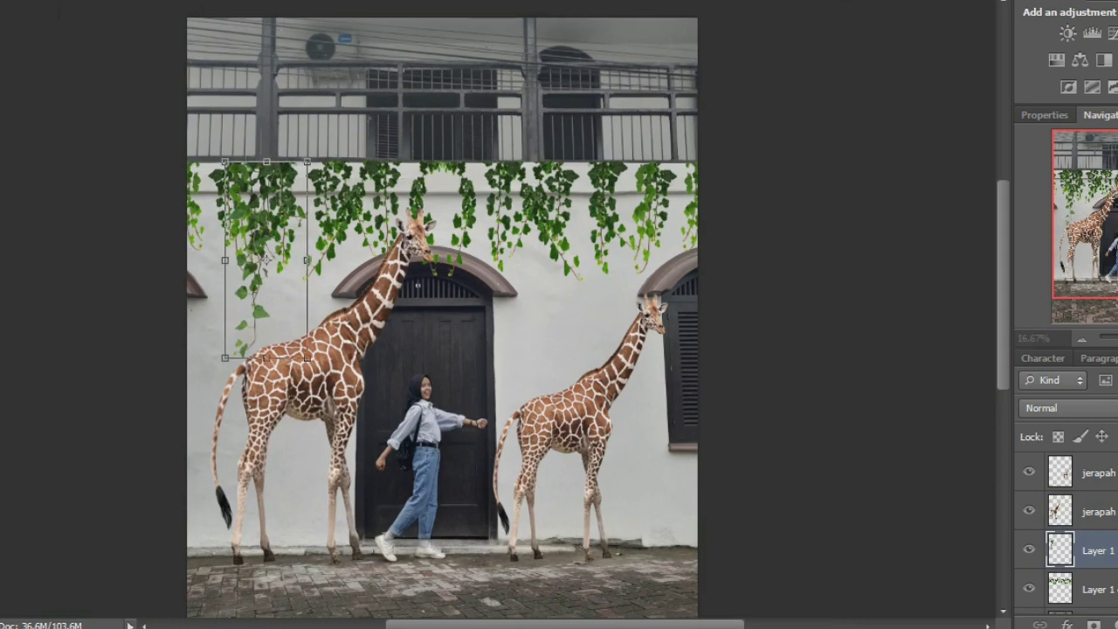
pyautogui.moveTo(306, 358); pyautogui.dragTo(314, 371)
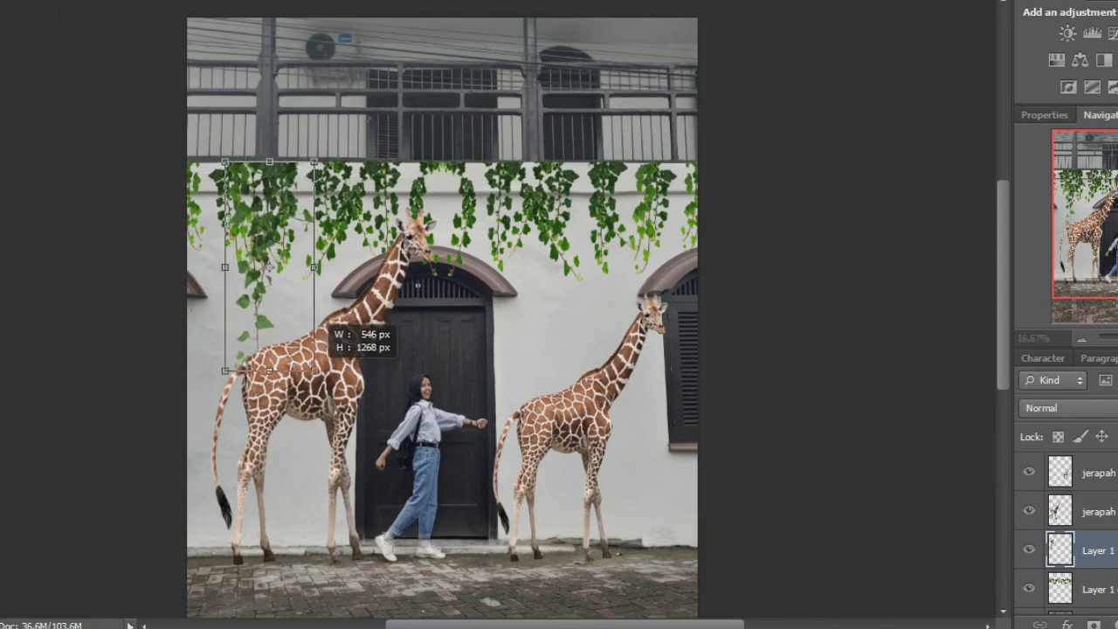
pyautogui.press('Return')
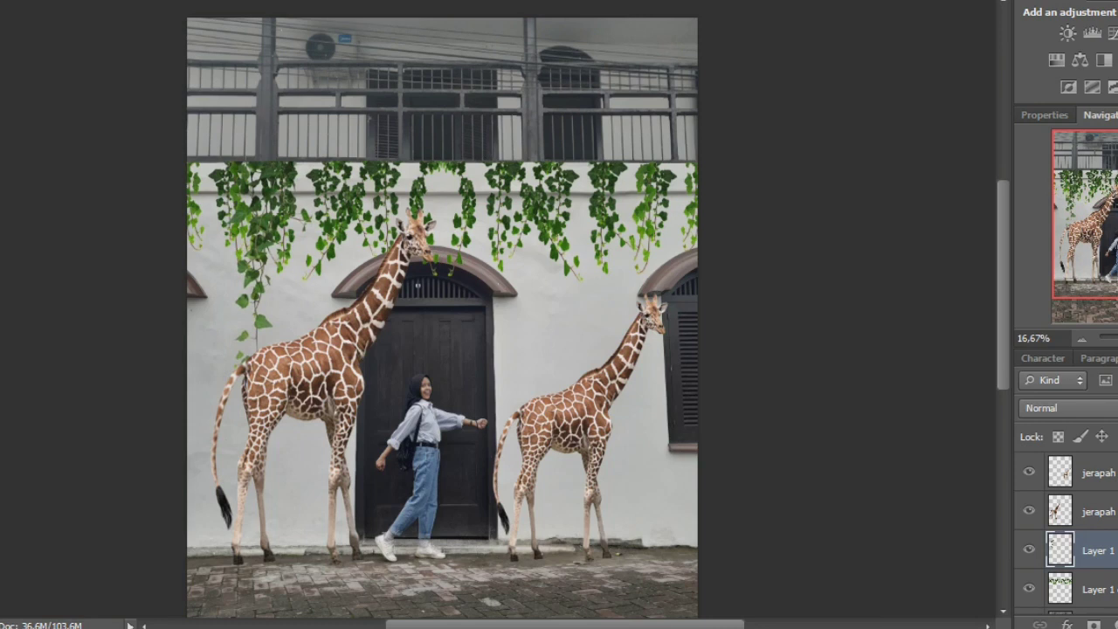
pyautogui.scroll(-1, 1066, 533)
pyautogui.hotkey('ctrl', '[')
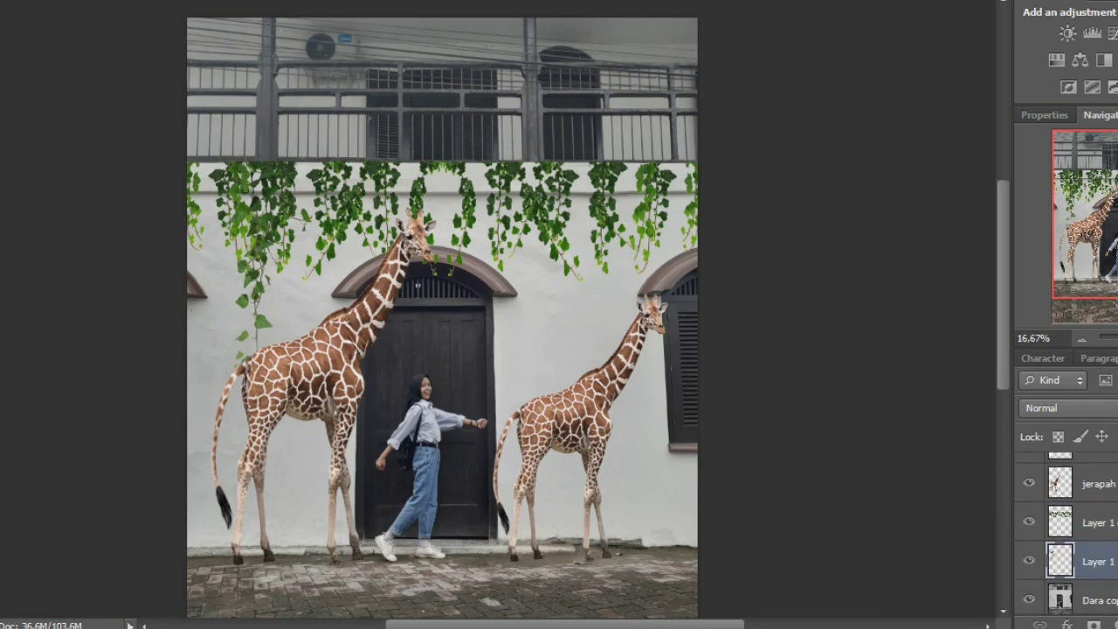
pyautogui.hotkey('ctrl', '+')
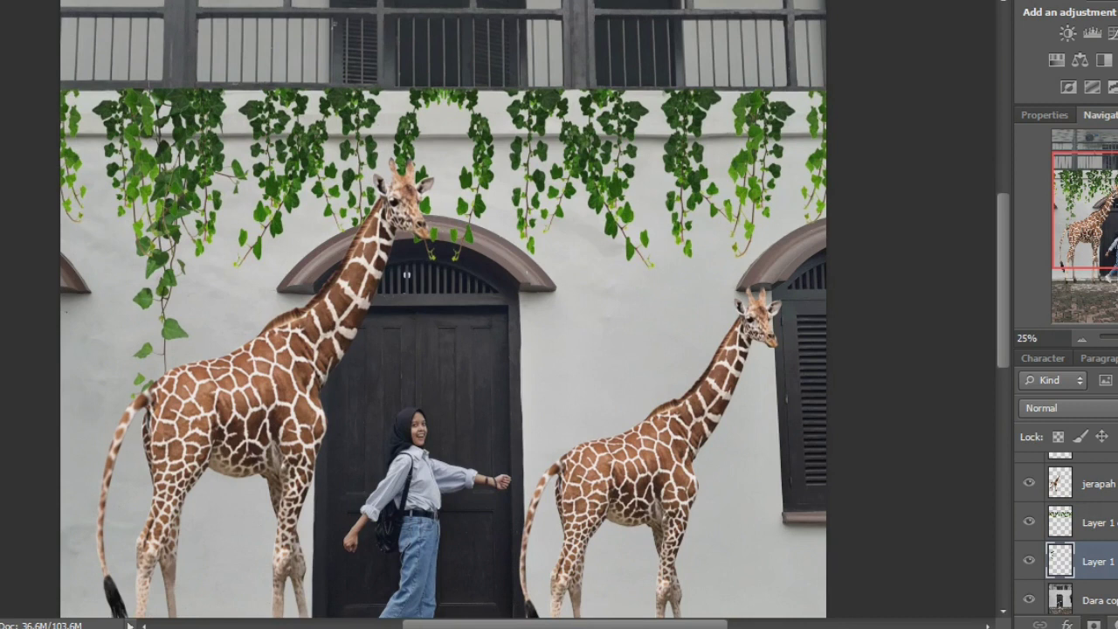
# Add a layer mask to the vines layer and switch to a hard round brush.
pyautogui.click(1094, 625)
pyautogui.rightClick(271, 100)
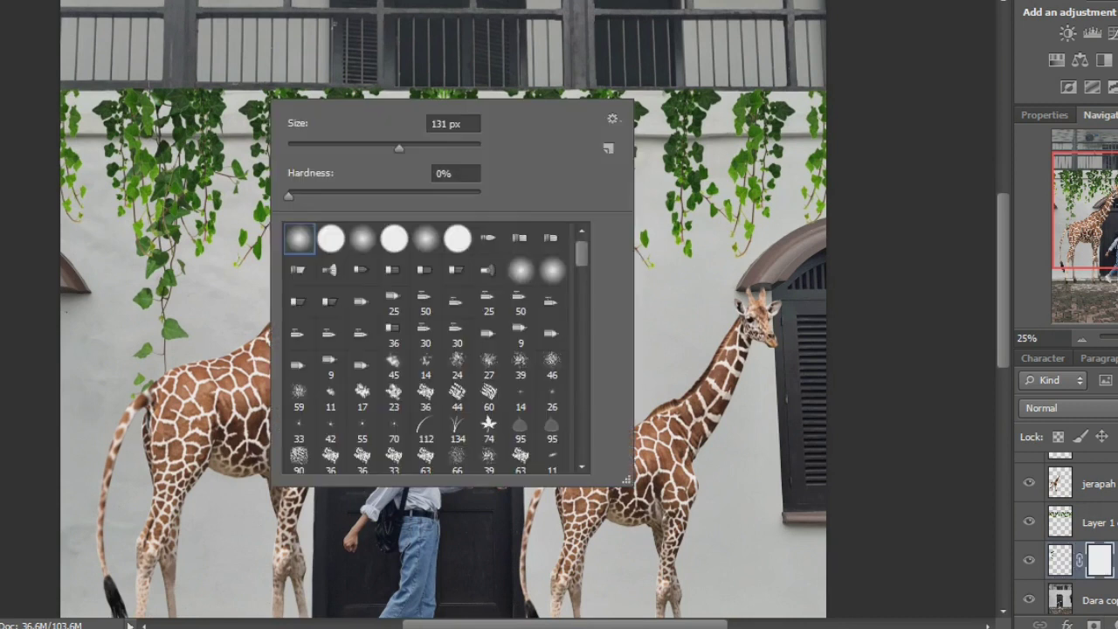
pyautogui.press('Escape')
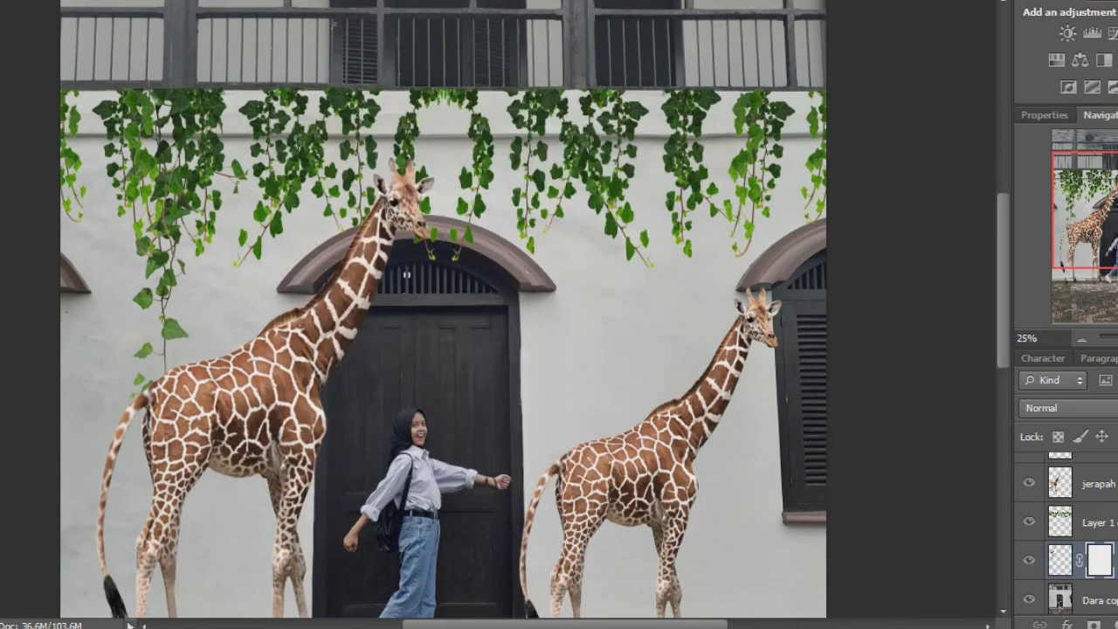
pyautogui.rightClick(245, 95)
pyautogui.click(303, 231)
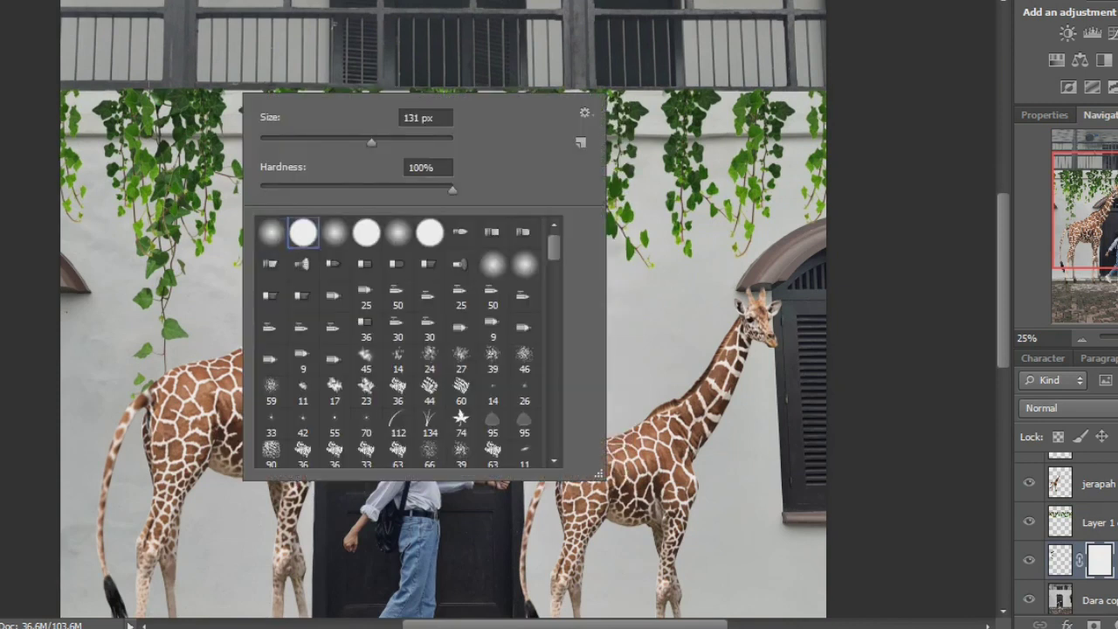
pyautogui.press('Return')
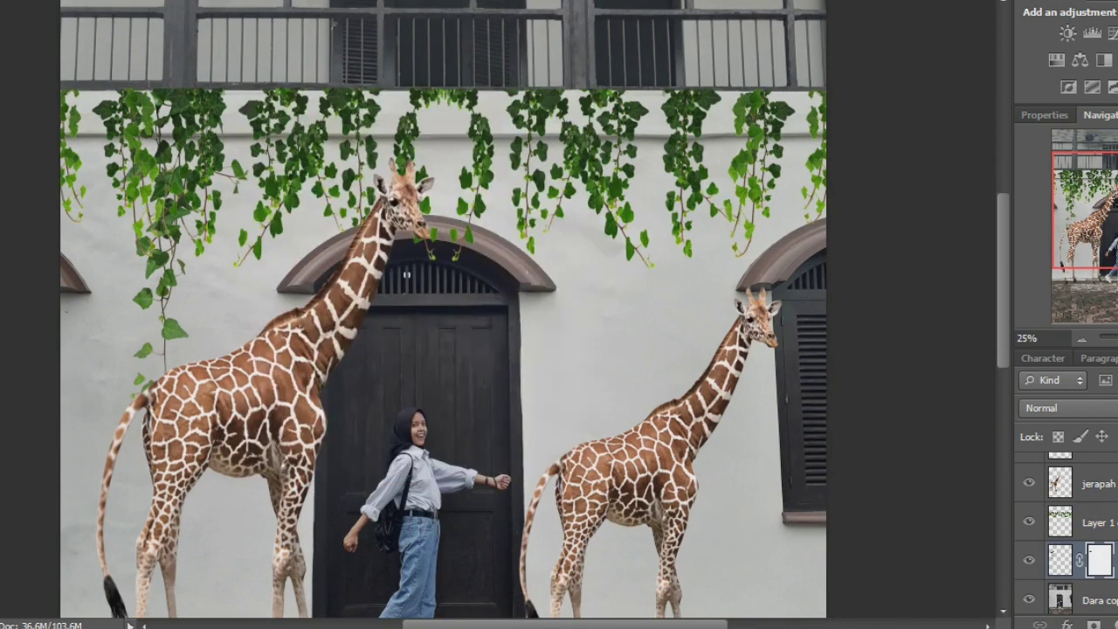
# Undo and re-add the vines layer mask, then duplicate the masked layer.
pyautogui.hotkey('ctrl', 'z')
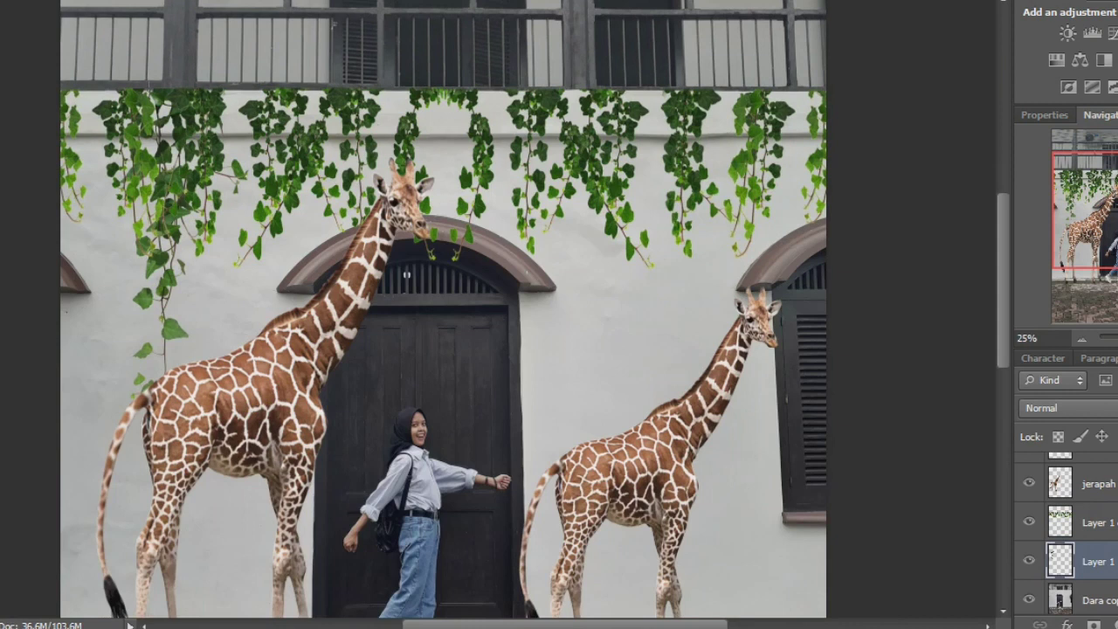
pyautogui.click(1093, 625)
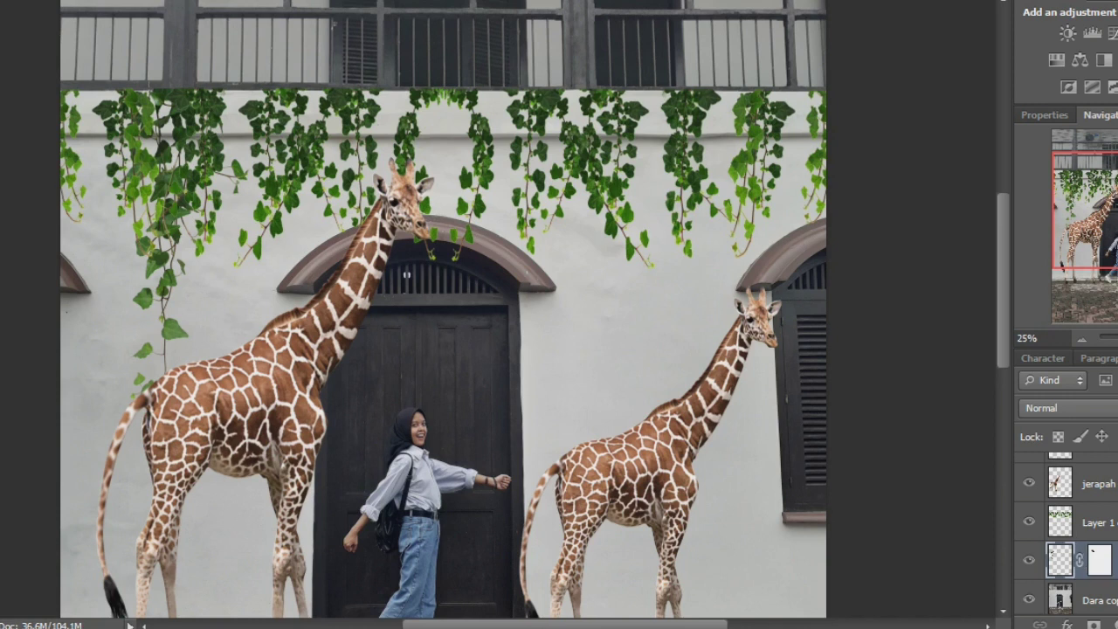
pyautogui.hotkey('ctrl', 'j')
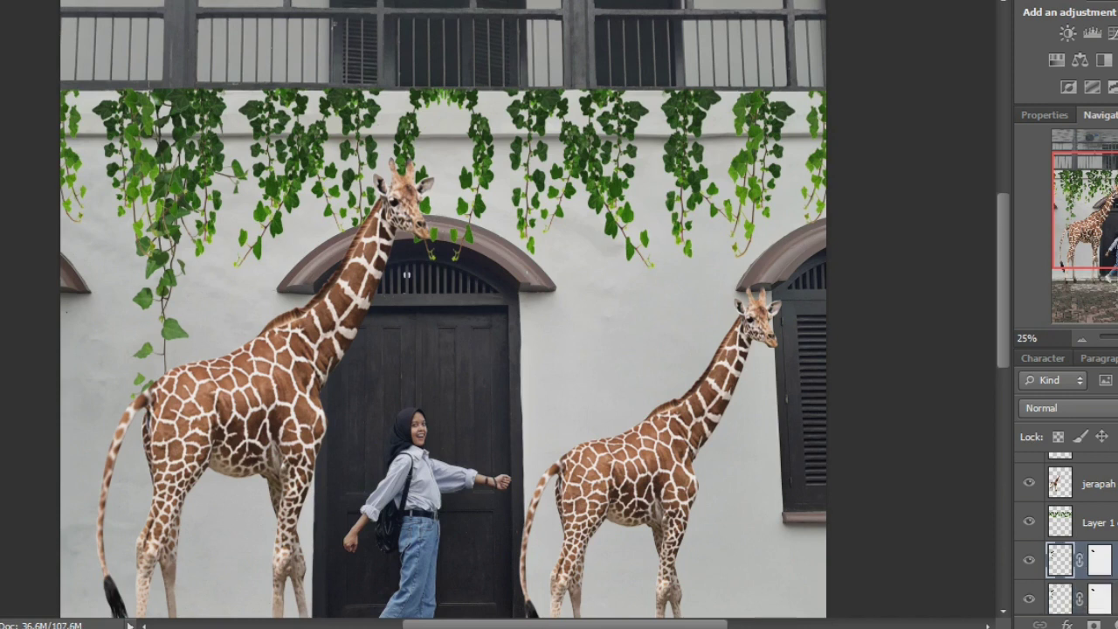
# Drag the duplicated vine copy right so it hangs over the door's right side.
pyautogui.moveTo(345, 181)
pyautogui.mouseDown()
pyautogui.moveTo(478, 185)
pyautogui.moveTo(465, 180)
pyautogui.moveTo(470, 191)
pyautogui.mouseUp()
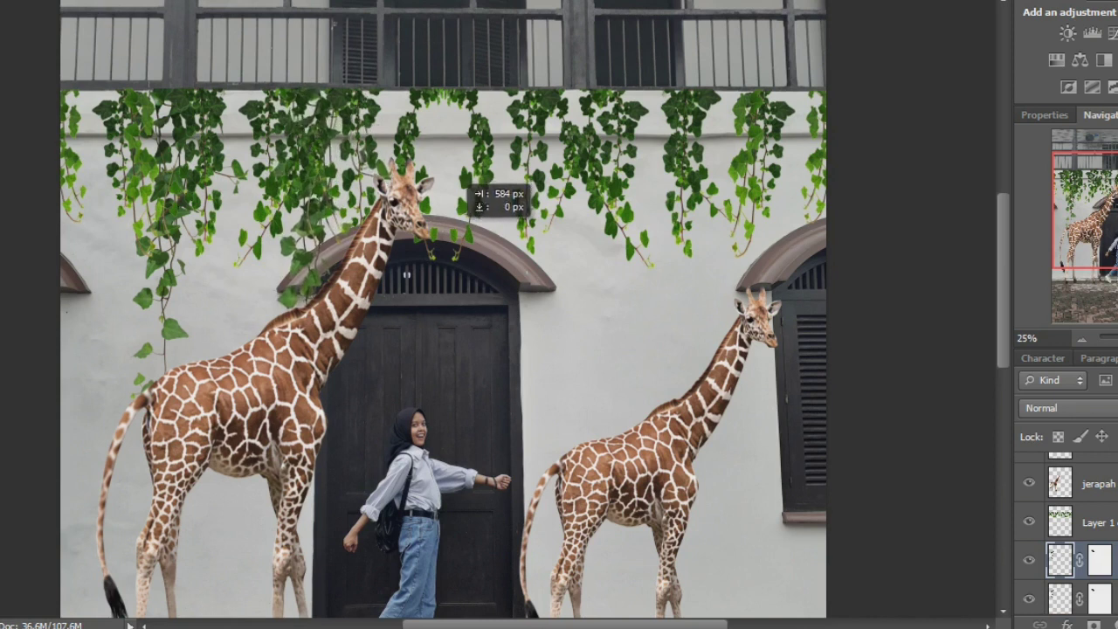
pyautogui.moveTo(470, 190)
pyautogui.mouseDown()
pyautogui.moveTo(568, 188)
pyautogui.moveTo(483, 199)
pyautogui.moveTo(465, 191)
pyautogui.mouseUp()
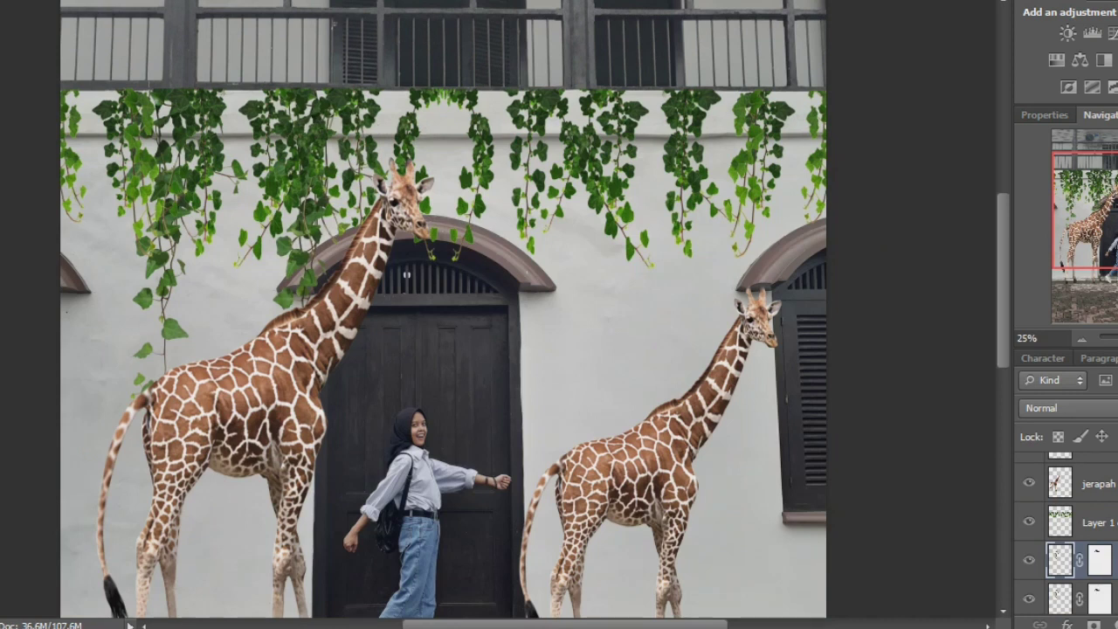
pyautogui.moveTo(436, 190); pyautogui.dragTo(753, 196)
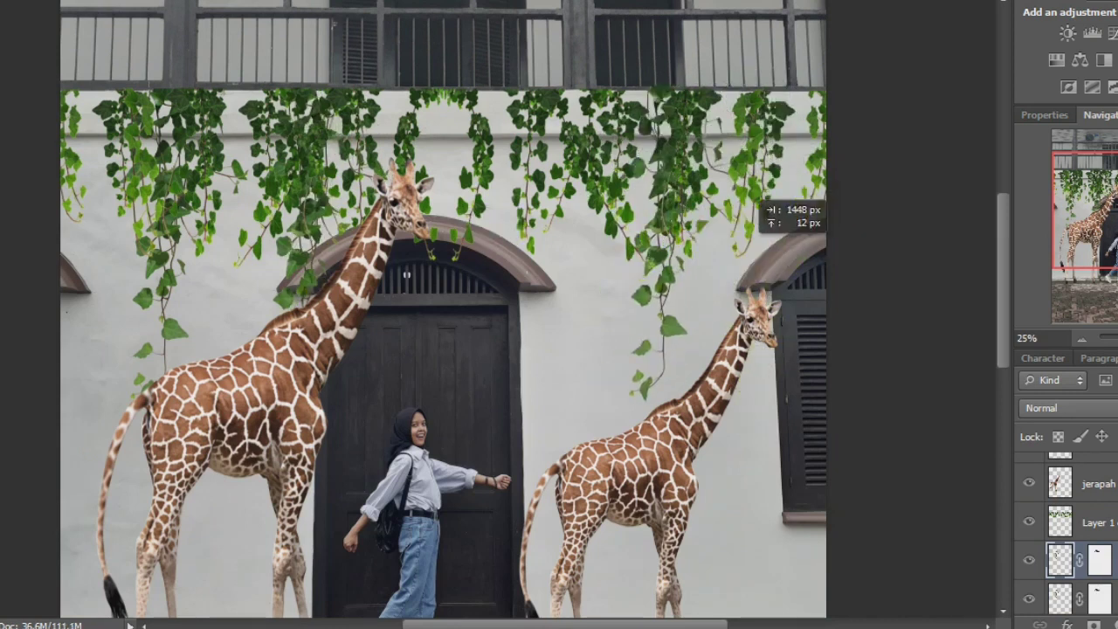
pyautogui.moveTo(752, 196); pyautogui.dragTo(646, 194)
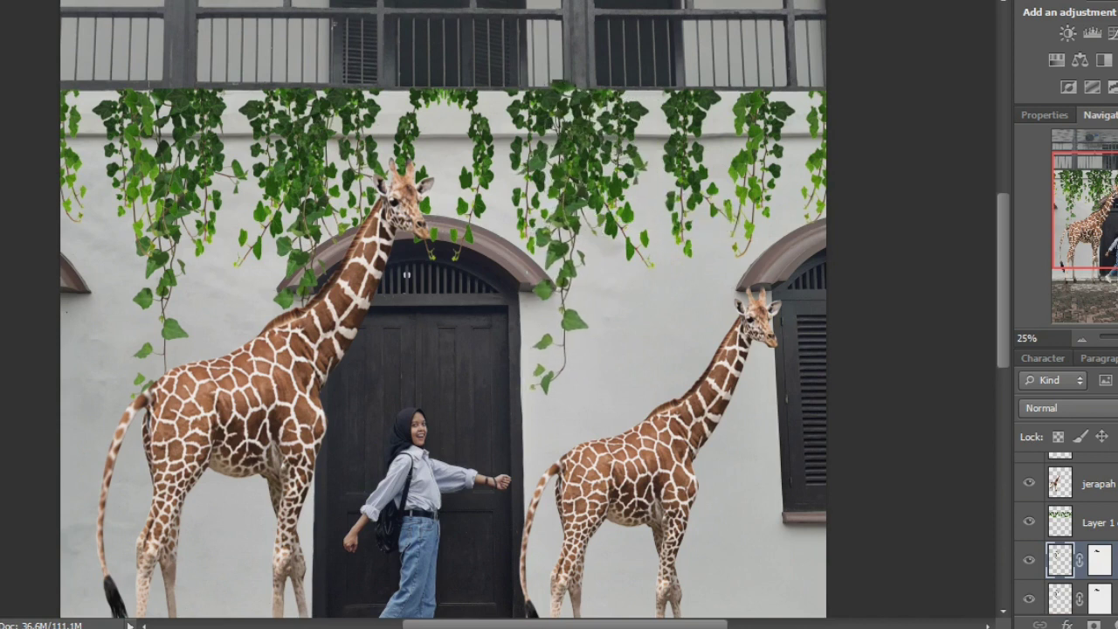
pyautogui.hotkey('ctrl', 't')
# Flip the vine copy horizontally and commit it in place over the door.
pyautogui.rightClick(647, 248)
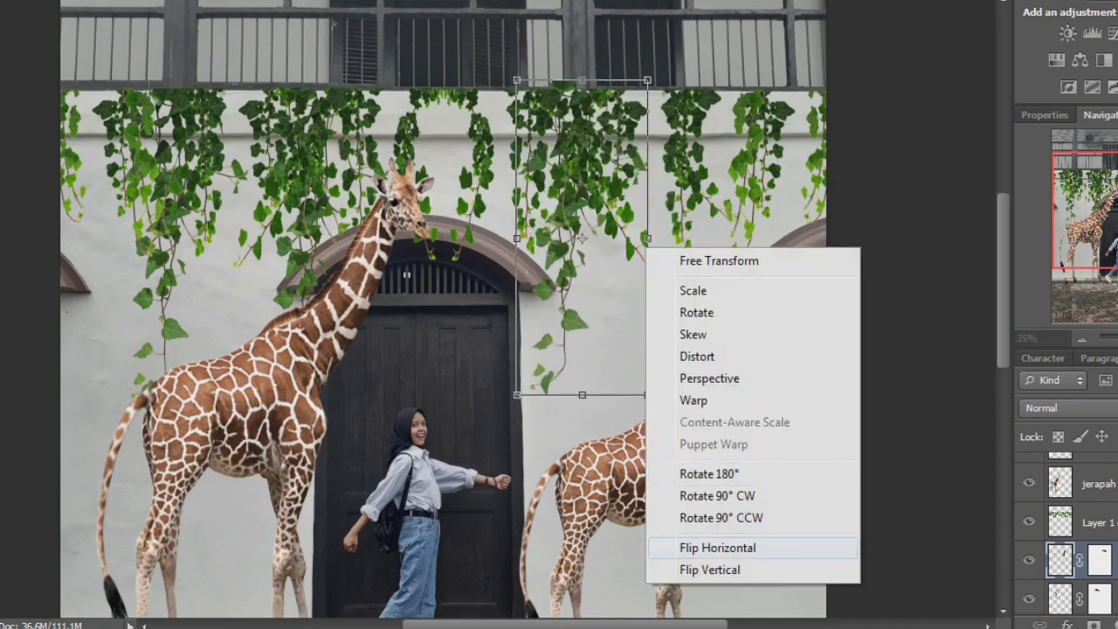
pyautogui.click(717, 548)
pyautogui.moveTo(581, 237); pyautogui.dragTo(560, 245)
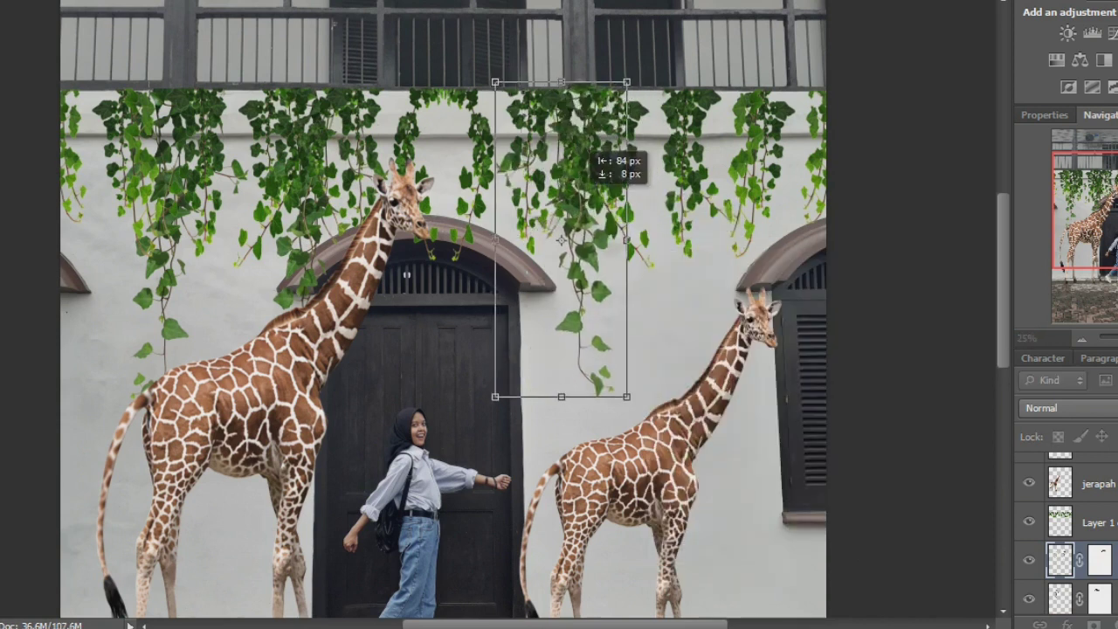
pyautogui.press('Return')
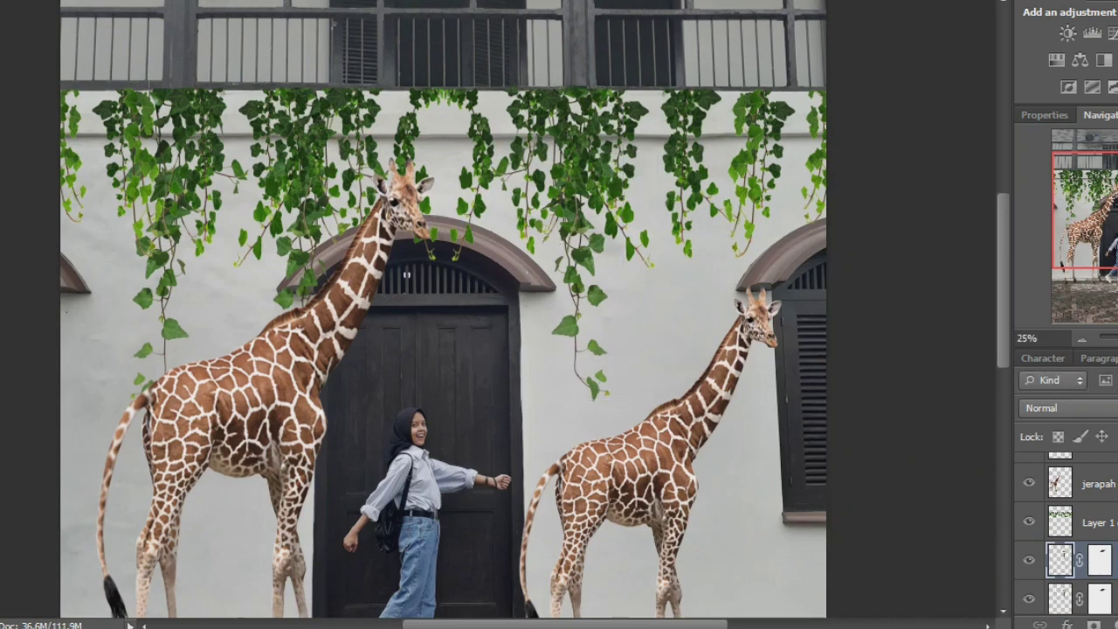
# Place more vine copies further right, over the right window and wall edge.
pyautogui.moveTo(604, 155); pyautogui.dragTo(738, 155)
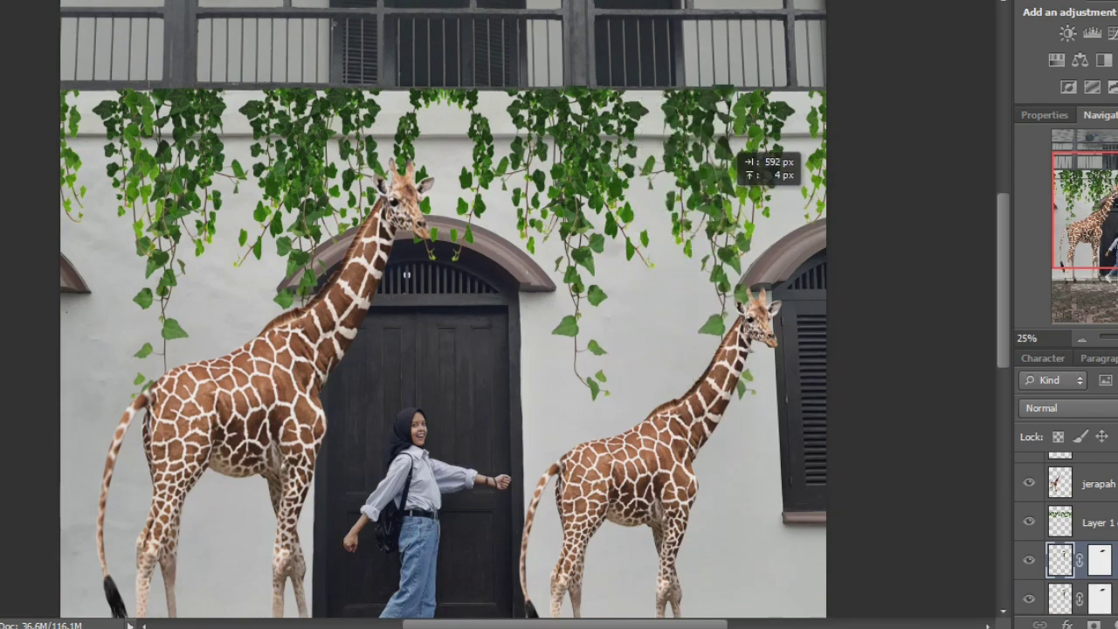
pyautogui.moveTo(738, 154); pyautogui.dragTo(719, 157)
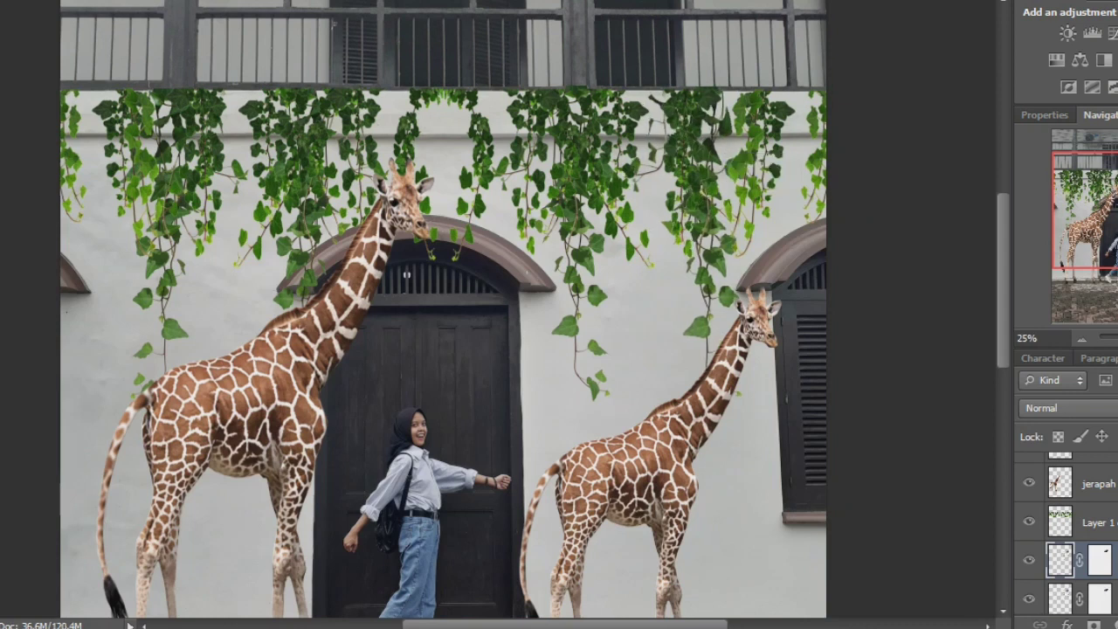
pyautogui.moveTo(733, 155); pyautogui.dragTo(825, 162)
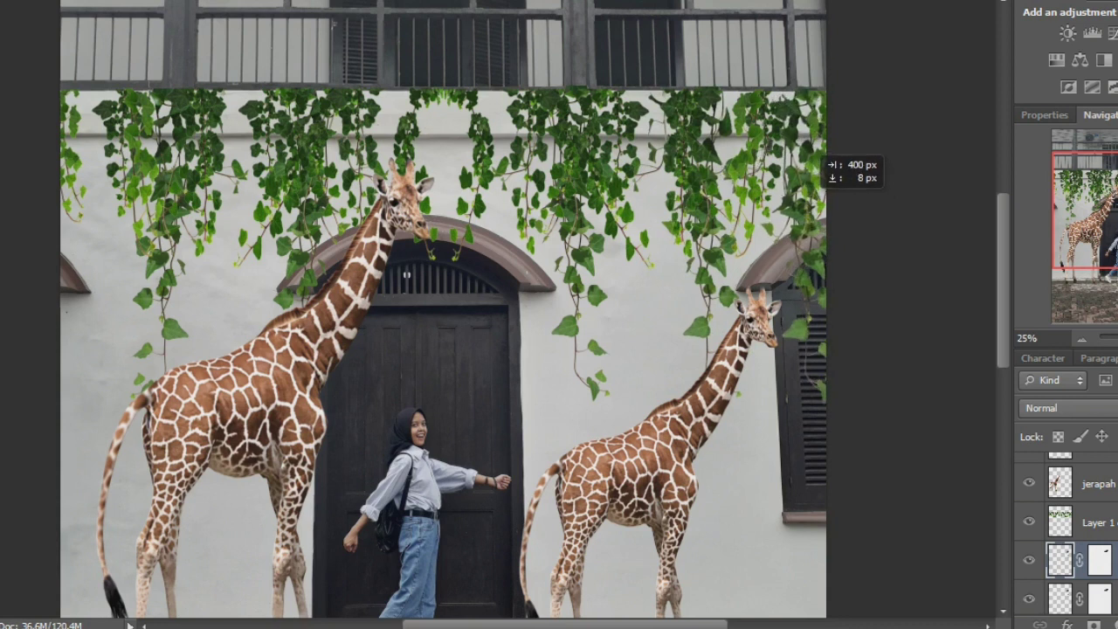
pyautogui.moveTo(825, 162); pyautogui.dragTo(834, 164)
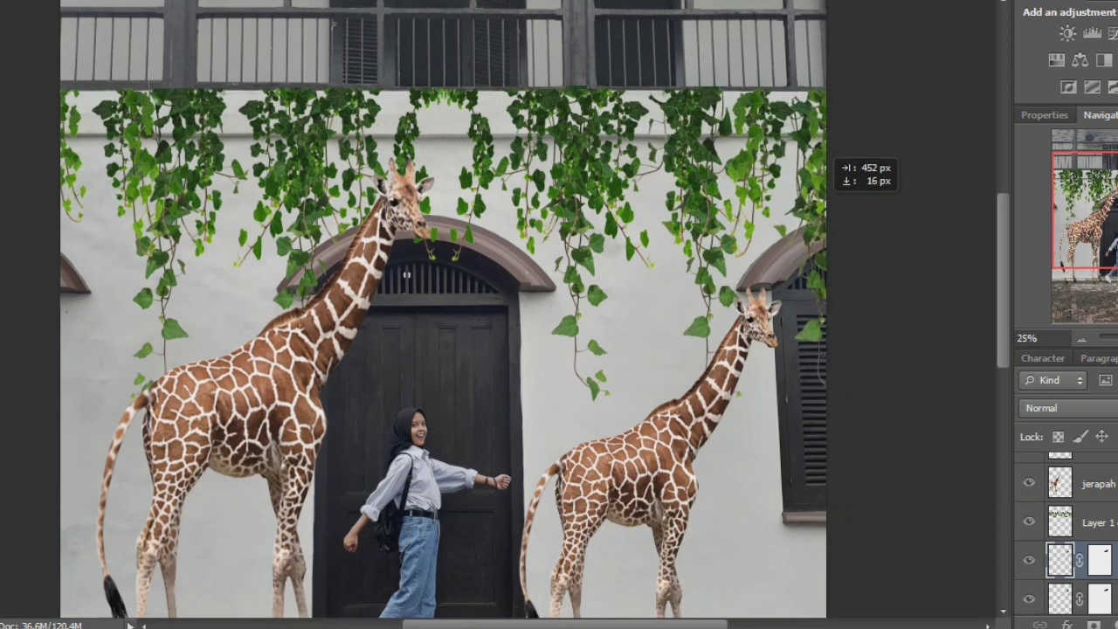
pyautogui.moveTo(834, 163); pyautogui.dragTo(833, 163)
# Paint the vine layer masks to reveal ivy over the door's right side and left edge.
pyautogui.click(1099, 560)
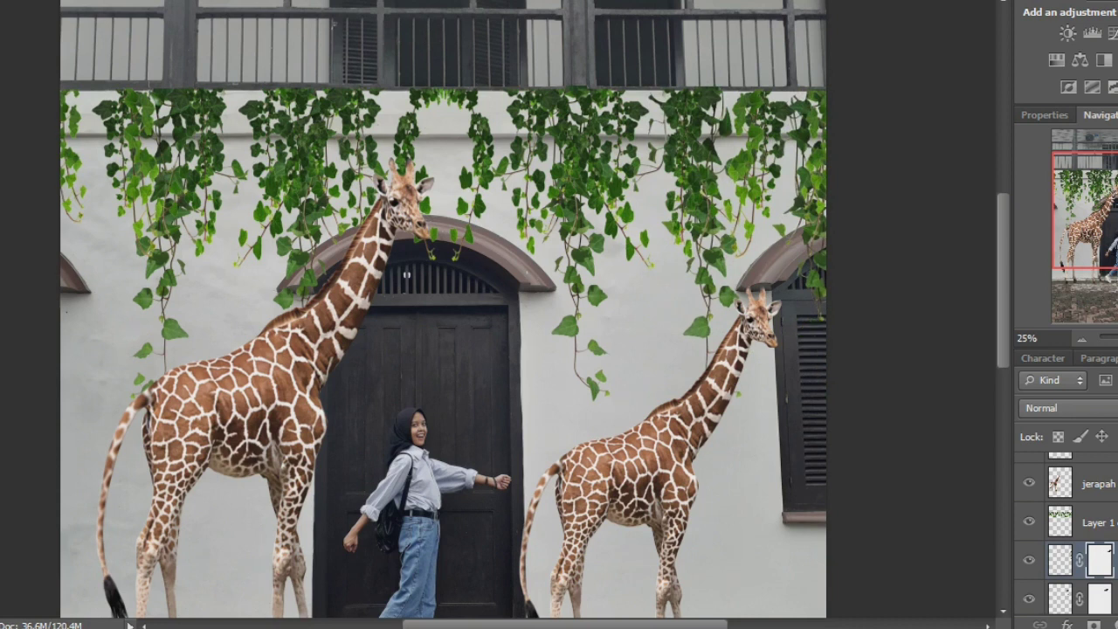
pyautogui.click(1059, 596)
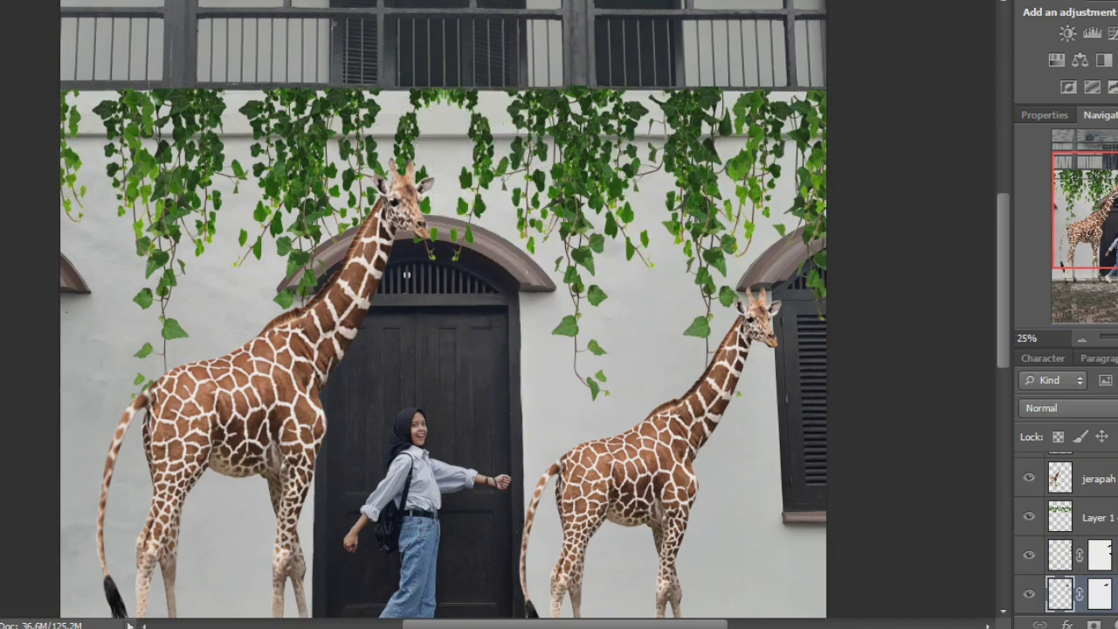
pyautogui.moveTo(502, 114); pyautogui.dragTo(520, 406)
pyautogui.moveTo(96, 96); pyautogui.dragTo(105, 393)
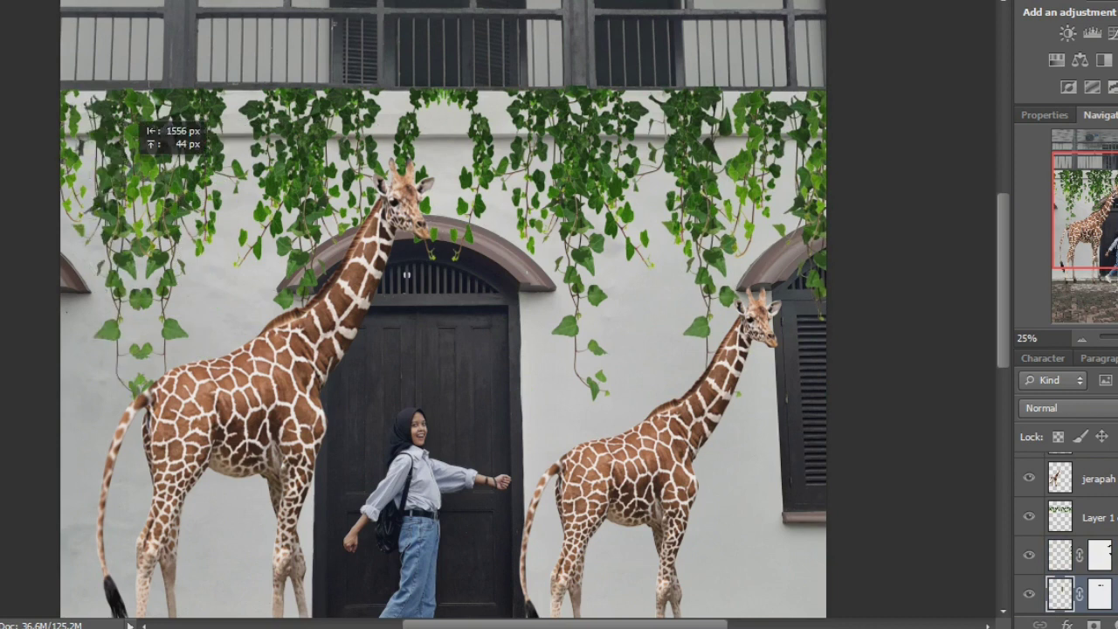
pyautogui.moveTo(104, 131); pyautogui.dragTo(88, 280)
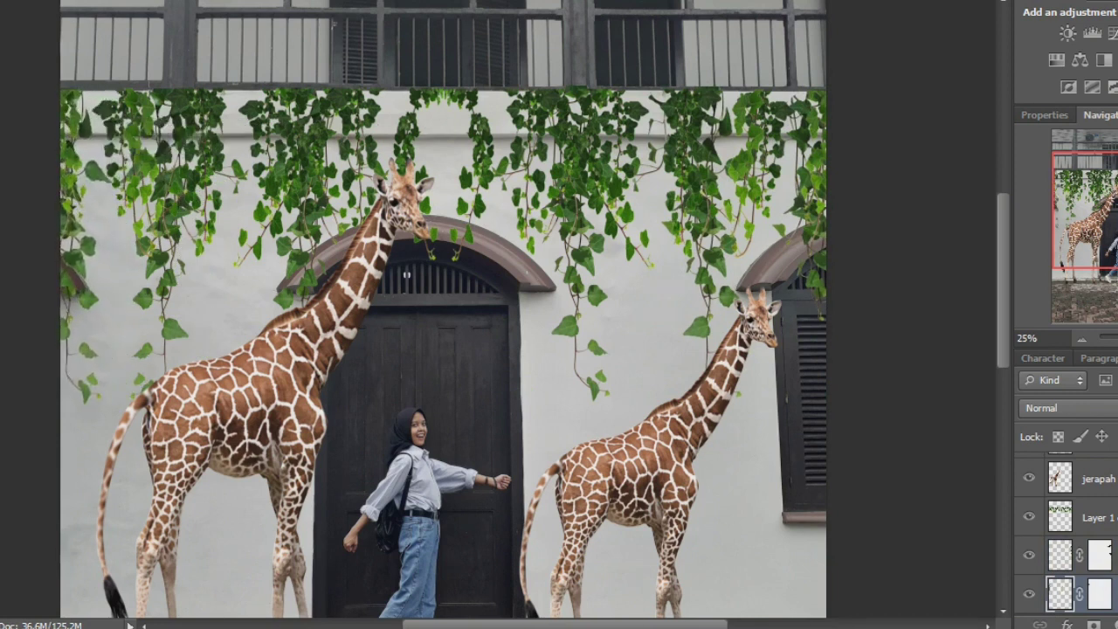
pyautogui.click(1081, 338)
pyautogui.click(1081, 338)
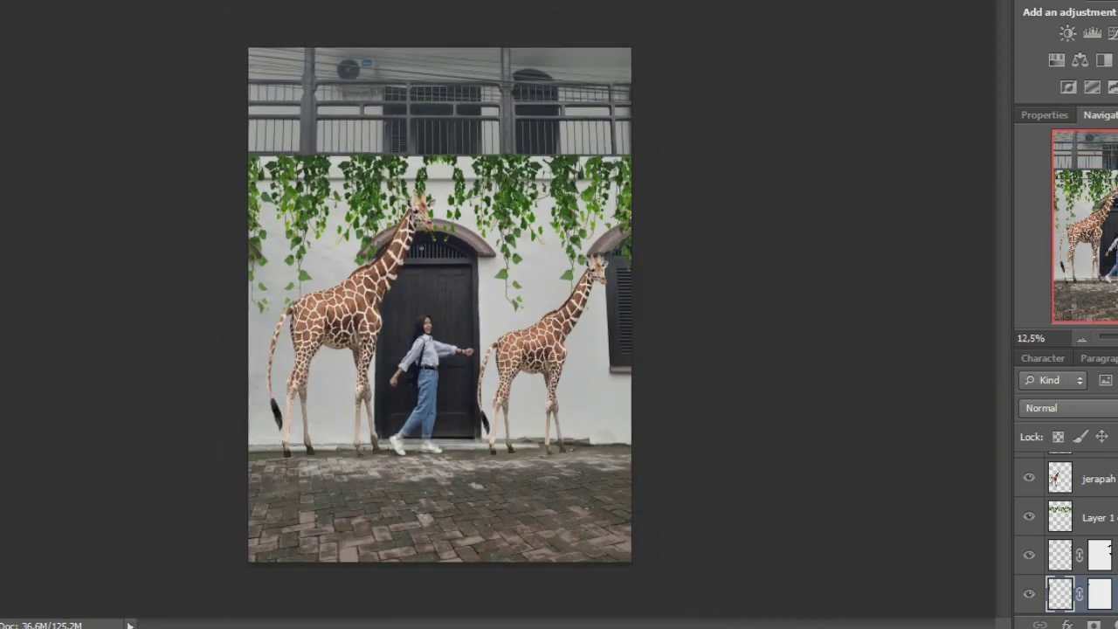
# Merge the selected masked ivy layers into a single Layer 1.
pyautogui.scroll(-1, 1066, 533)
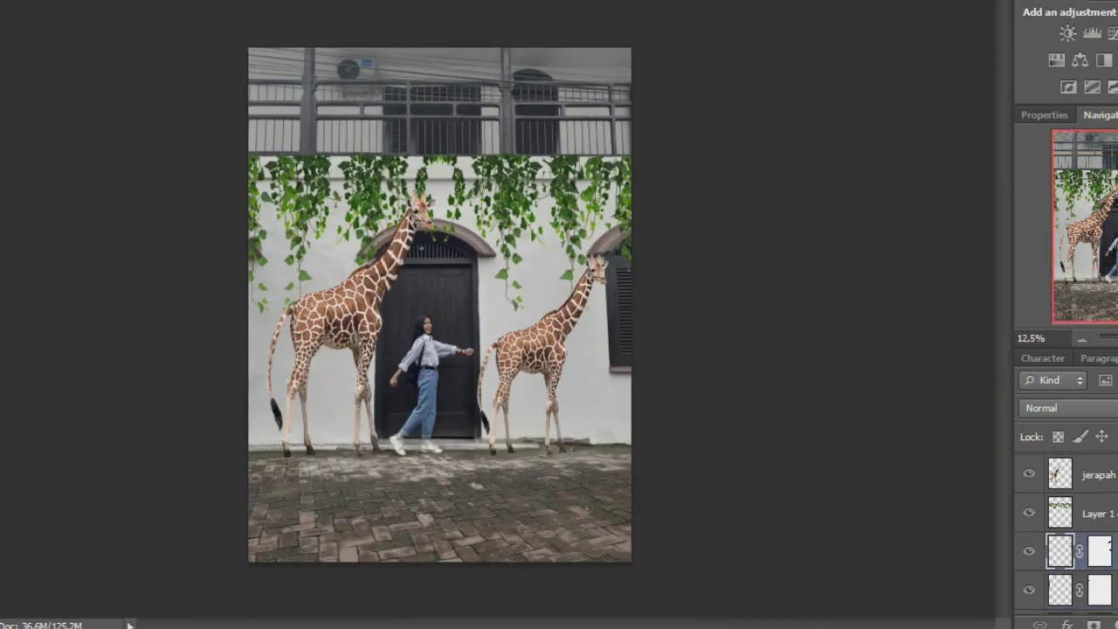
pyautogui.scroll(-1, 1065, 533)
pyautogui.scroll(-1, 1065, 532)
pyautogui.scroll(-1, 1066, 533)
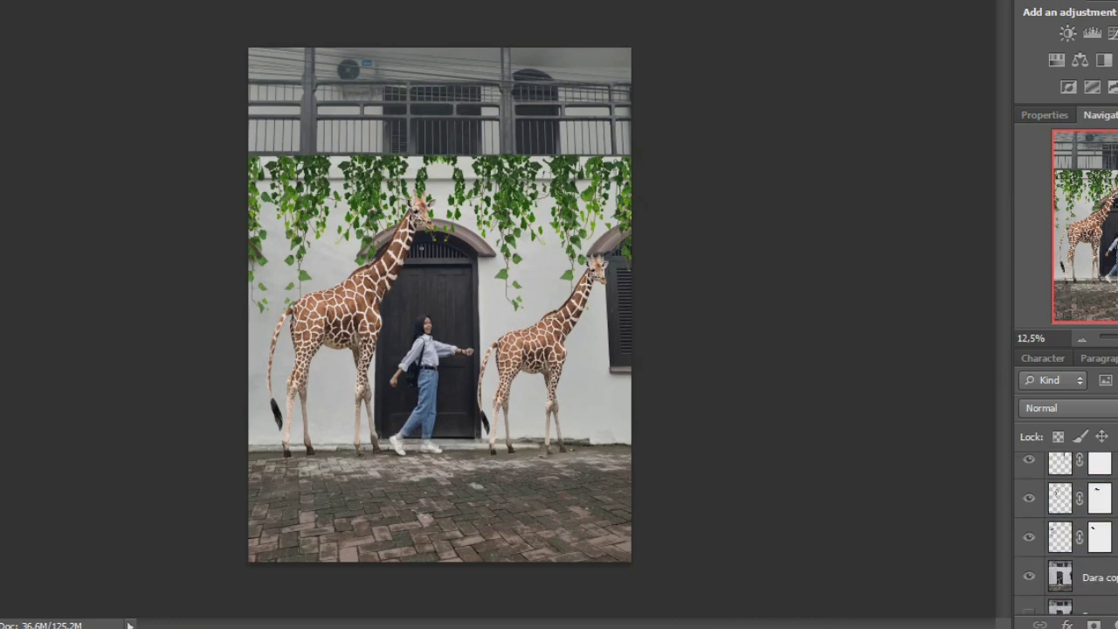
pyautogui.rightClick(1083, 537)
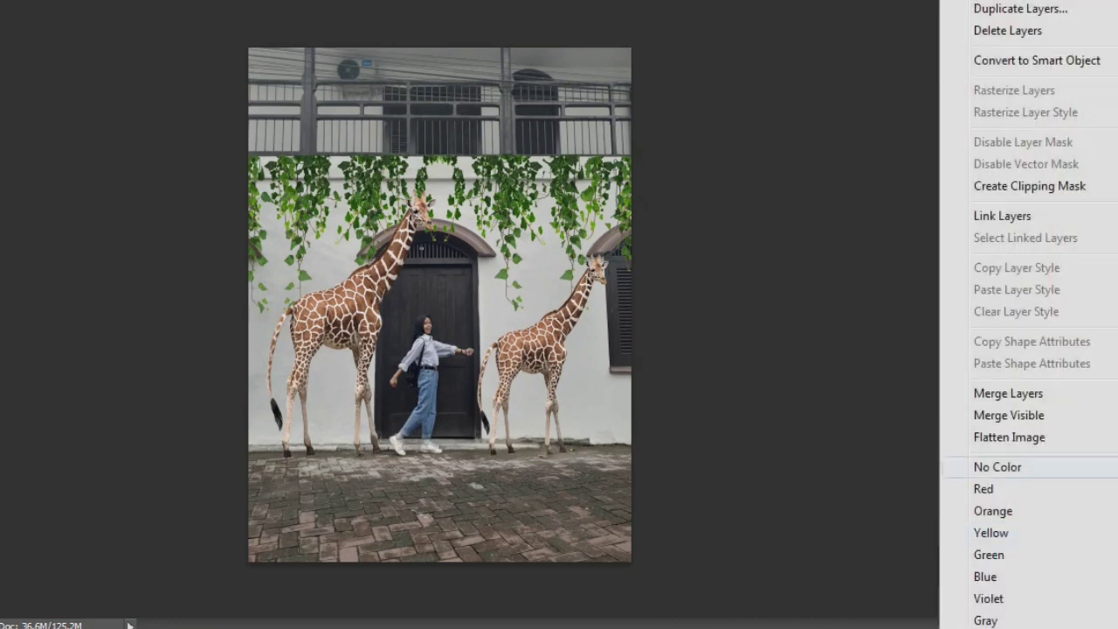
pyautogui.click(1007, 393)
# Darken the merged ivy's midtones with a Curves point of 131 → 99.
pyautogui.hotkey('ctrl', 'm')
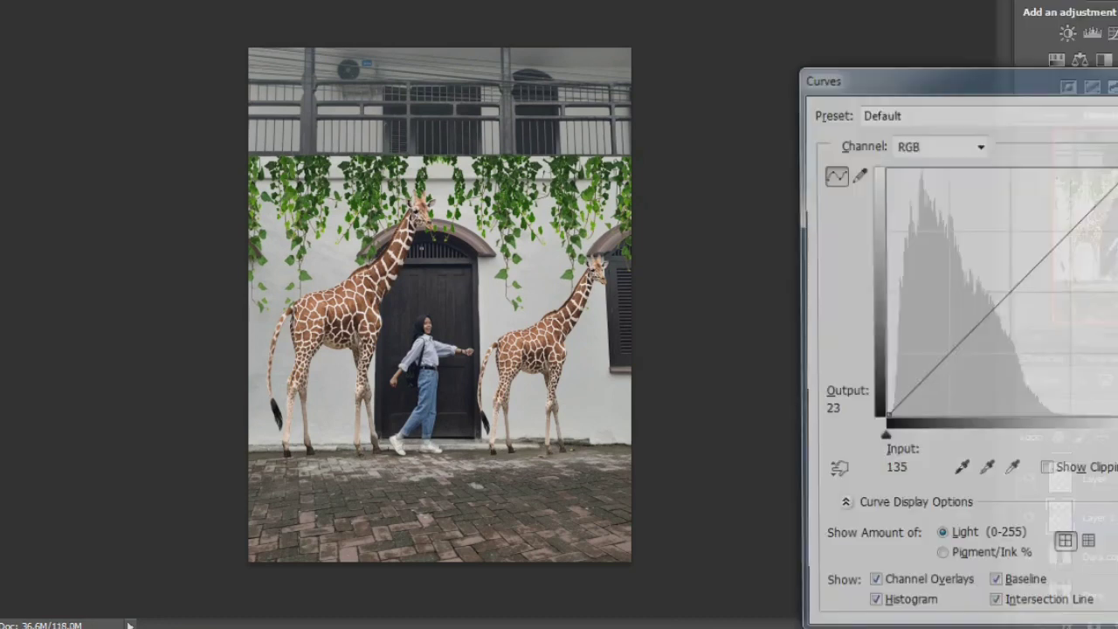
pyautogui.moveTo(1001, 307); pyautogui.dragTo(1012, 321)
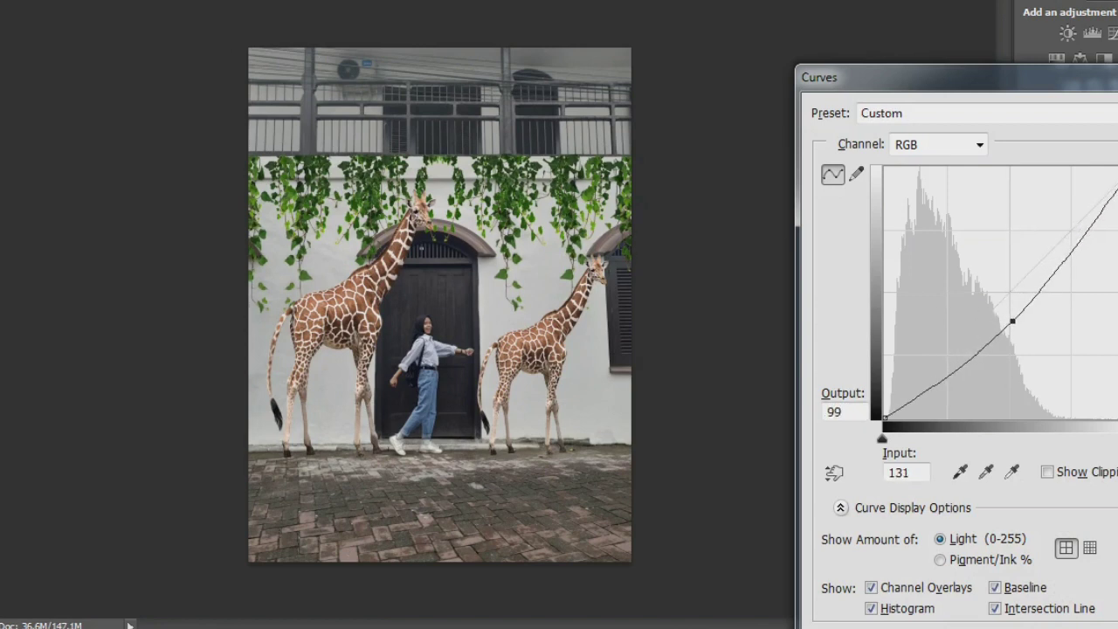
pyautogui.press('Return')
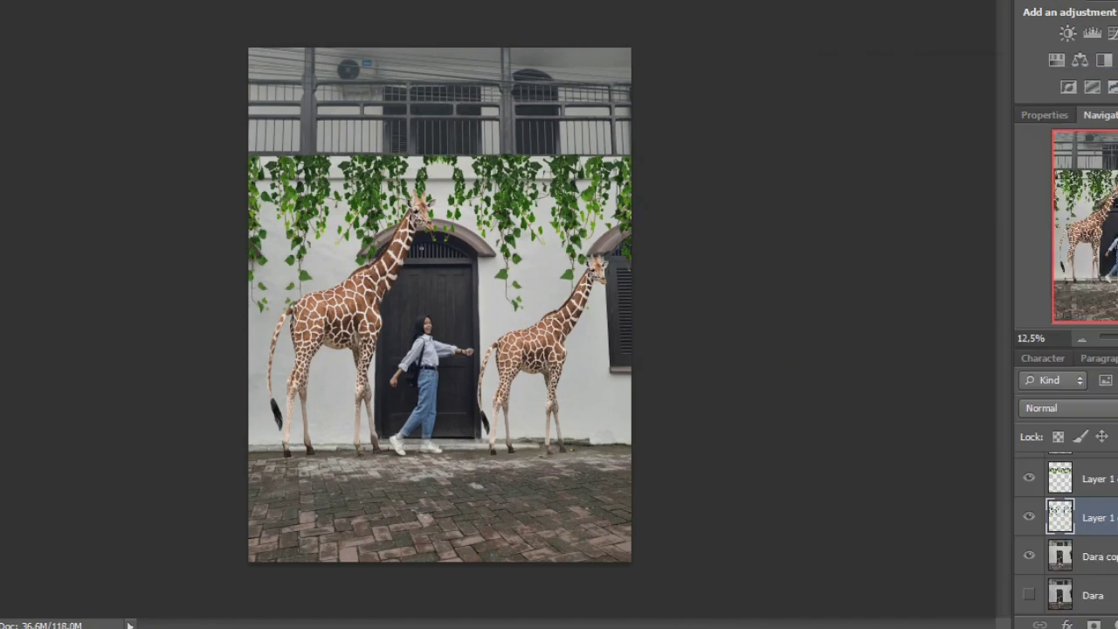
# Give the upper ivy Layer 1 Hue +10, Saturation -20 and Lightness -11.
pyautogui.hotkey('ctrl', '+')
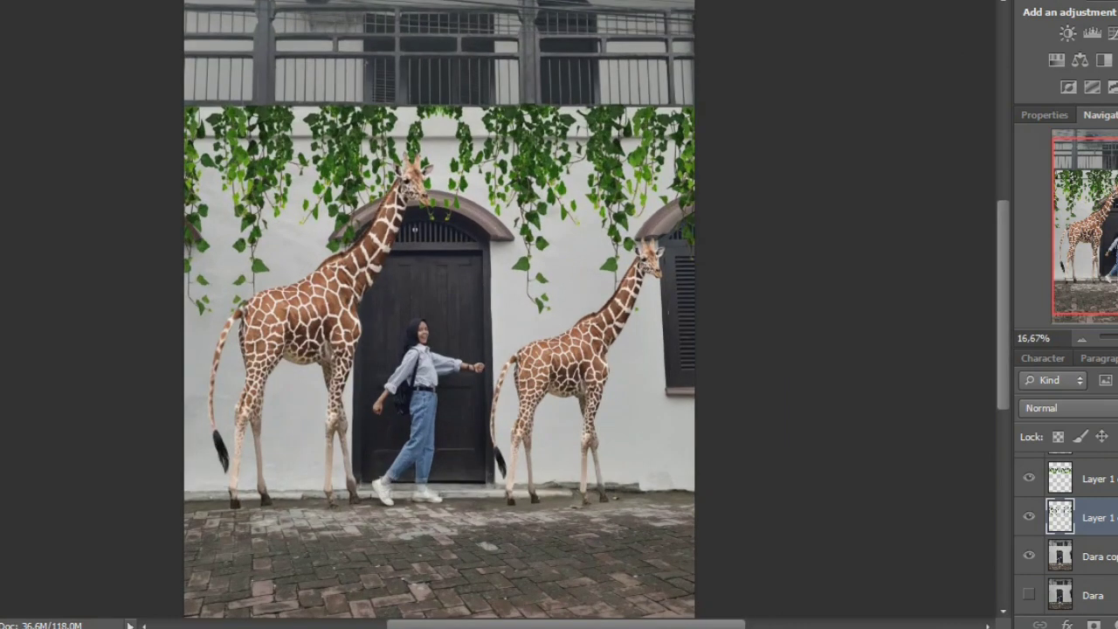
pyautogui.hotkey('ctrl', '+')
pyautogui.click(1092, 479)
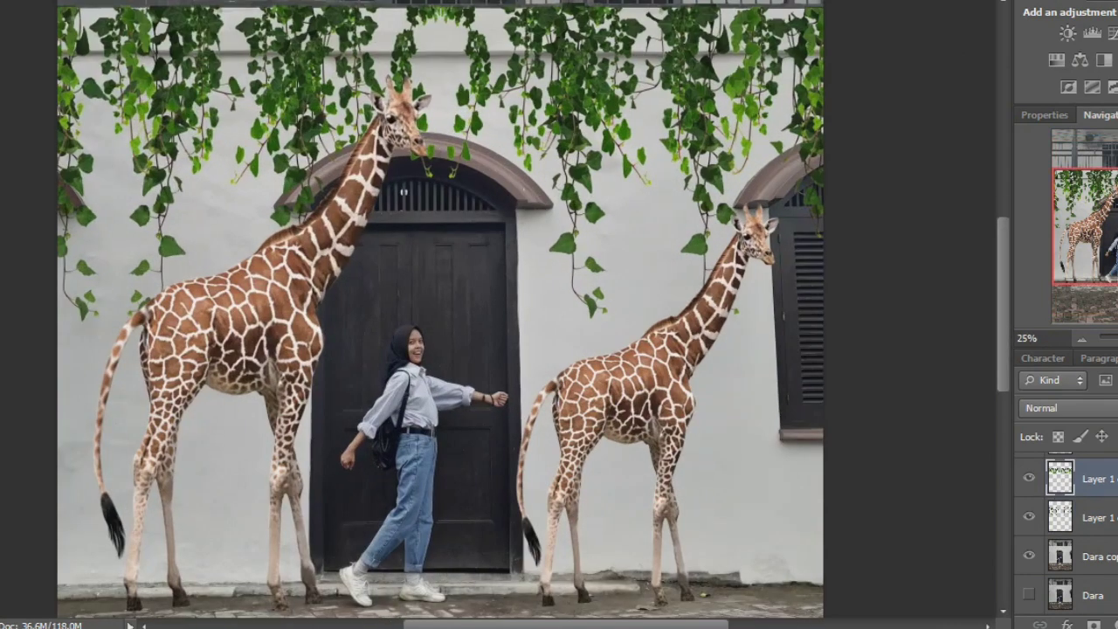
pyautogui.hotkey('alt', 'i')
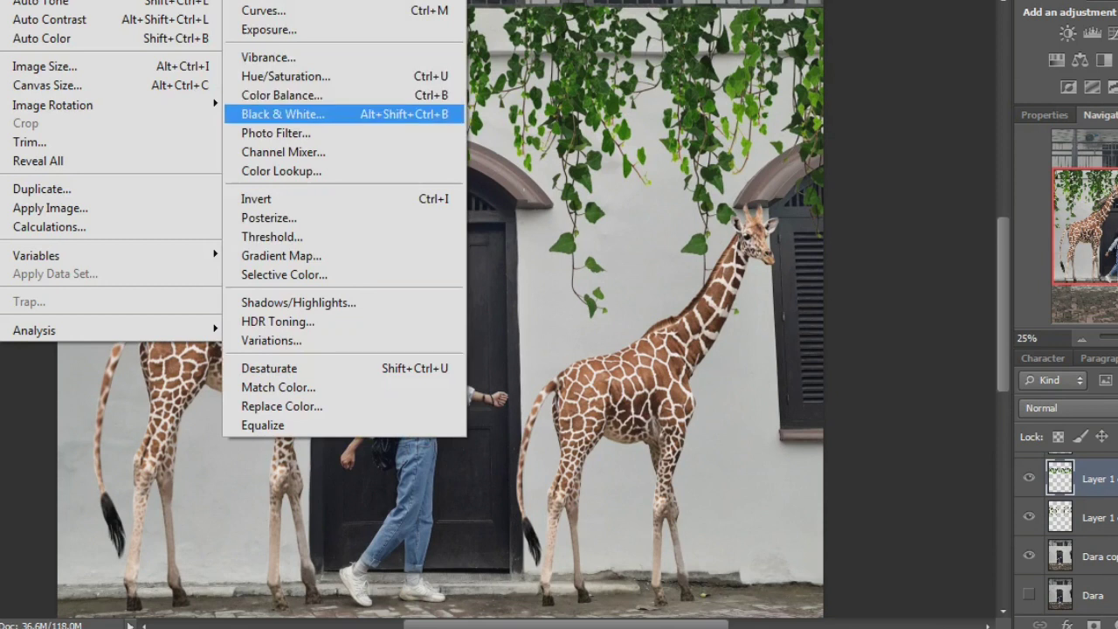
pyautogui.press('Return')
pyautogui.press('Tab')
pyautogui.press('Down')
pyautogui.press('Down')
pyautogui.press('Down')
pyautogui.press('Down')
pyautogui.press('Down')
pyautogui.press('Down')
pyautogui.press('Down')
pyautogui.press('Down')
pyautogui.press('Down')
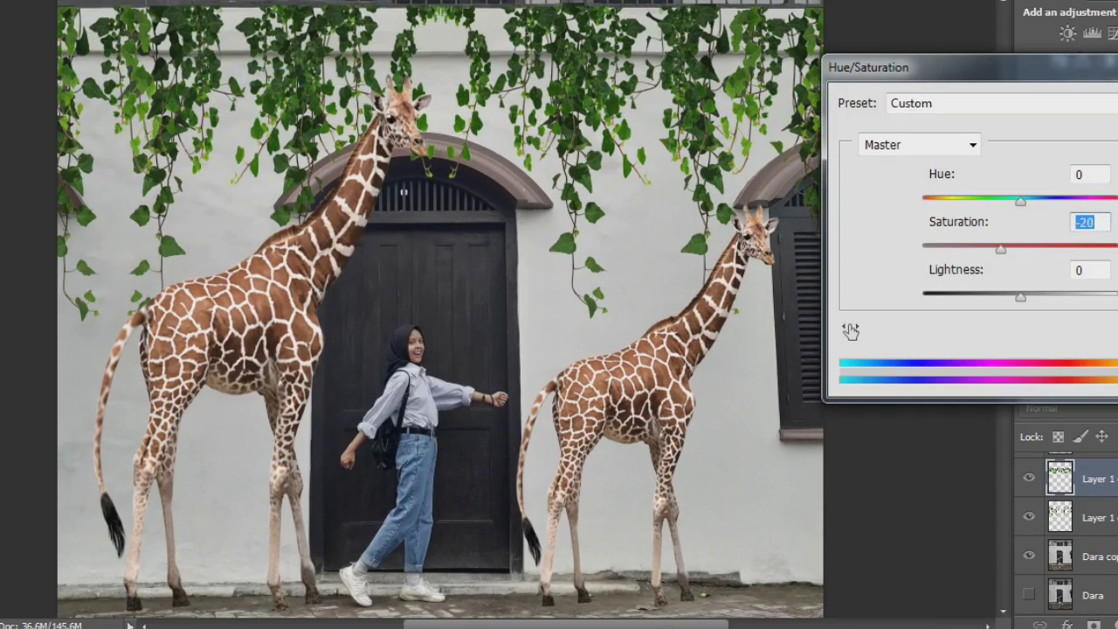
pyautogui.press('Tab')
pyautogui.press('Down')
pyautogui.press('Down')
pyautogui.press('Down')
pyautogui.press('Down')
pyautogui.press('Down')
pyautogui.press('Down')
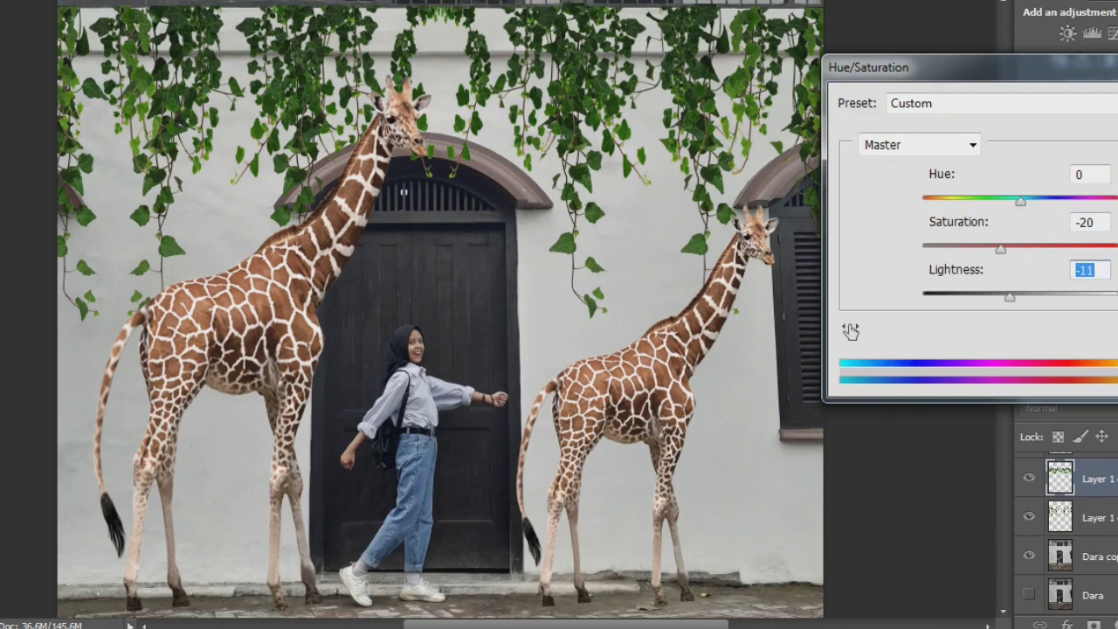
pyautogui.hotkey('shift', 'Tab')
pyautogui.hotkey('shift', 'Tab')
pyautogui.press('Up')
pyautogui.press('Up')
pyautogui.press('Up')
pyautogui.press('Up')
pyautogui.press('Up')
pyautogui.press('Up')
pyautogui.press('Up')
pyautogui.press('Up')
pyautogui.press('Up')
pyautogui.press('Up')
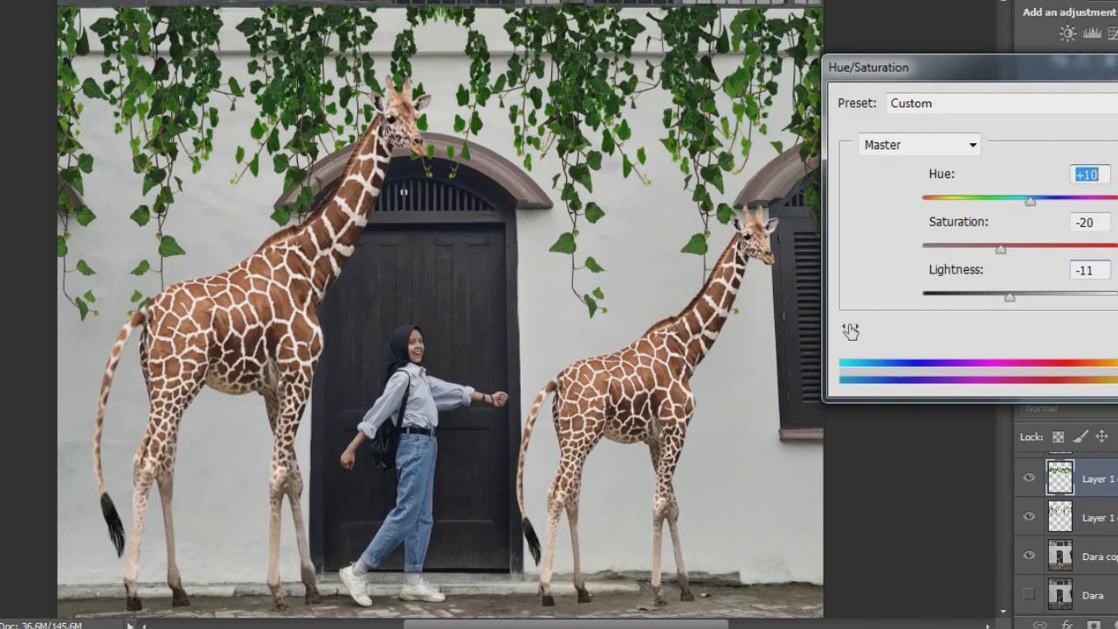
pyautogui.press('Return')
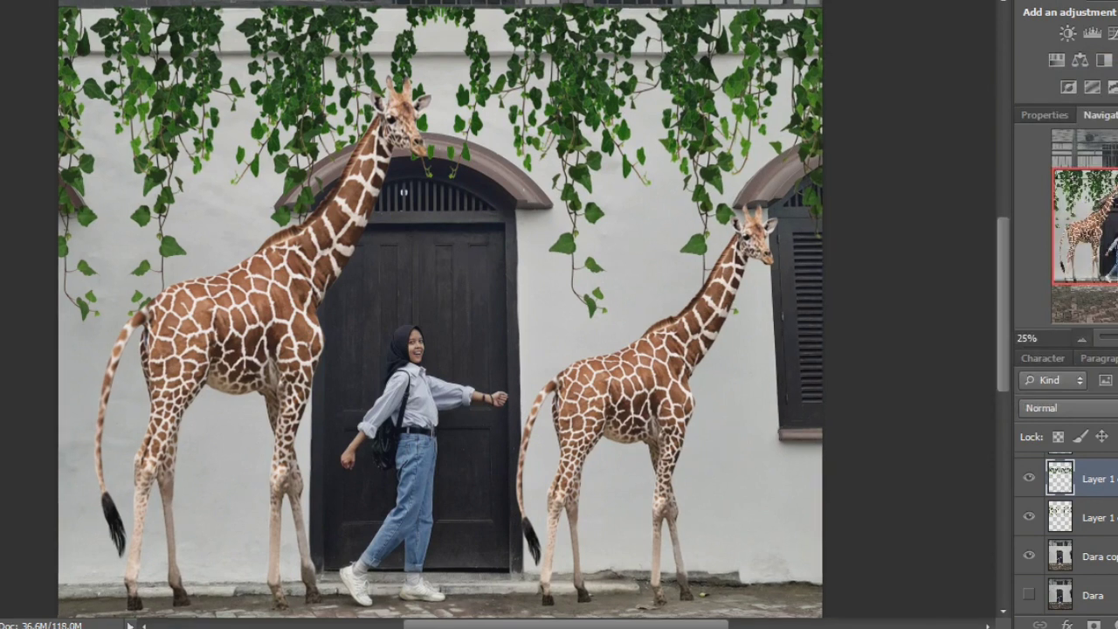
pyautogui.hotkey('ctrl', '-')
pyautogui.hotkey('ctrl', '-')
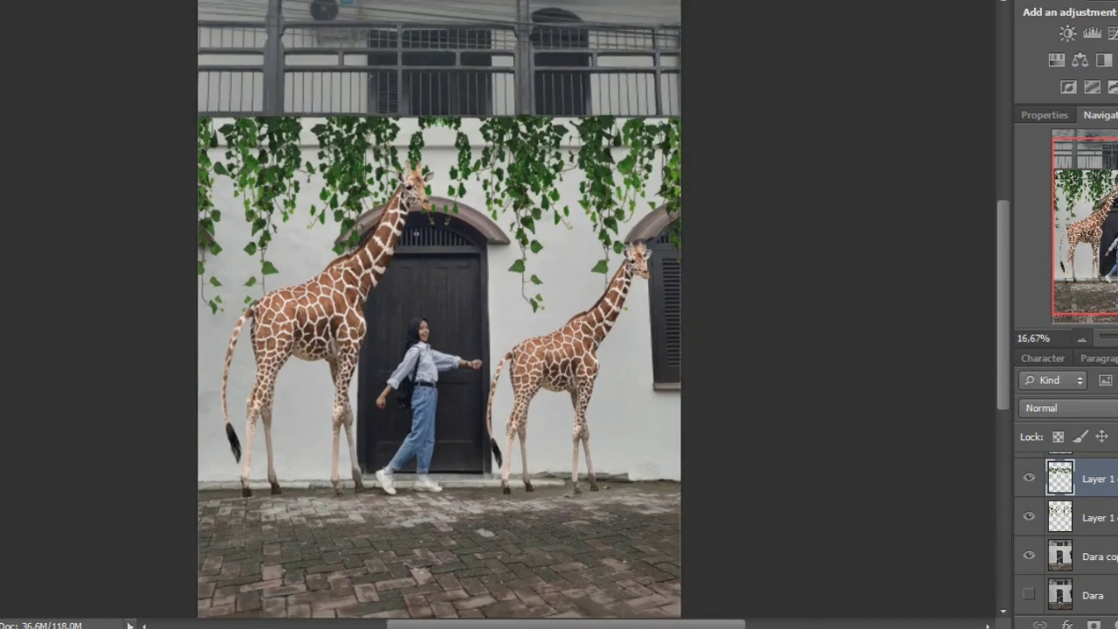
pyautogui.hotkey('ctrl', '+')
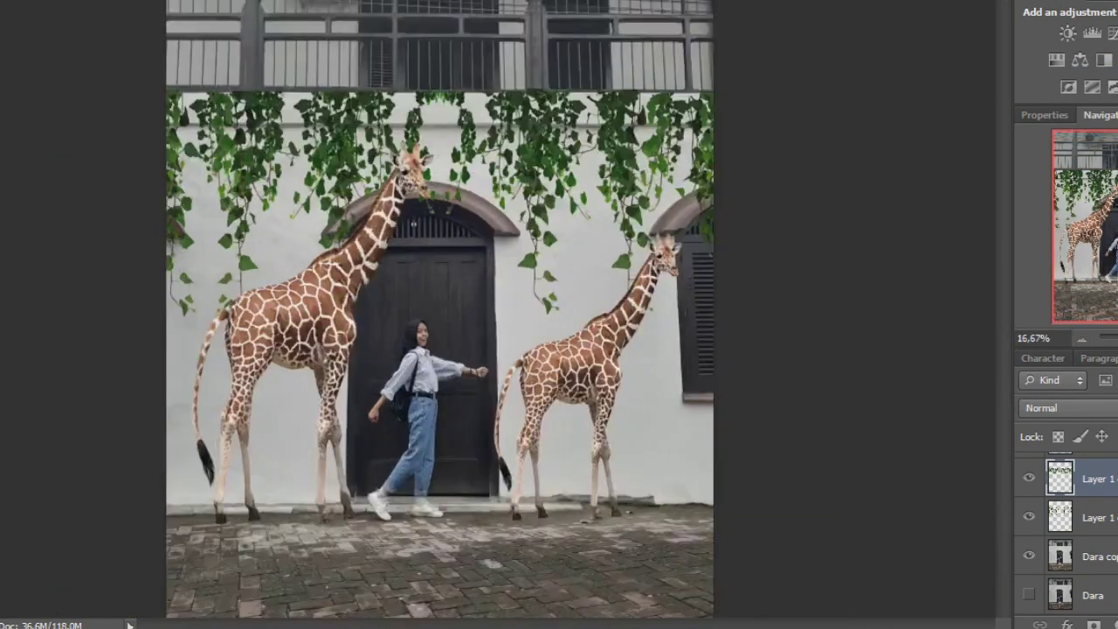
pyautogui.hotkey('ctrl', '+')
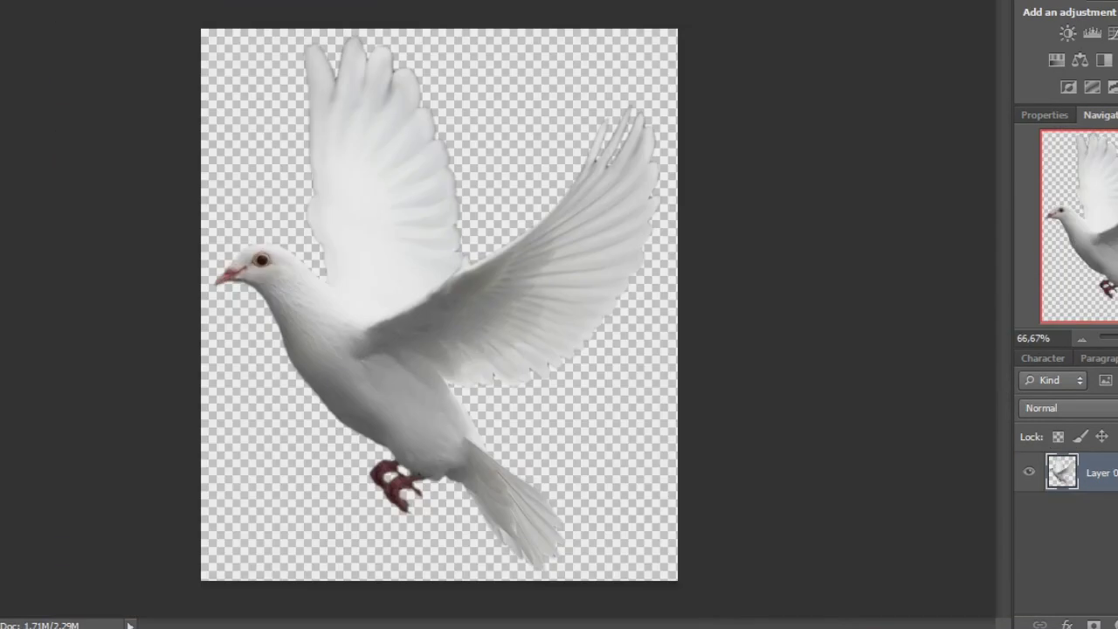
# Bring the dove into the giraffe composite over the door and flip it horizontally.
pyautogui.moveTo(375, 227); pyautogui.dragTo(404, 193)
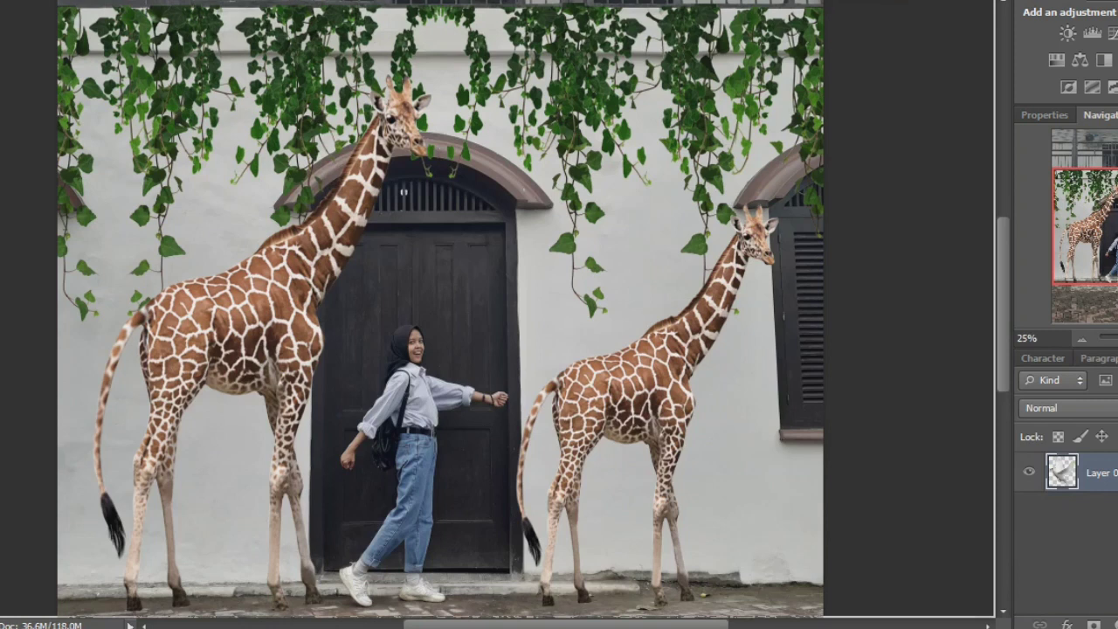
pyautogui.moveTo(403, 192)
pyautogui.mouseDown()
pyautogui.moveTo(393, 206)
pyautogui.moveTo(489, 258)
pyautogui.mouseUp()
pyautogui.hotkey('ctrl', 't')
pyautogui.rightClick(455, 249)
pyautogui.click(528, 548)
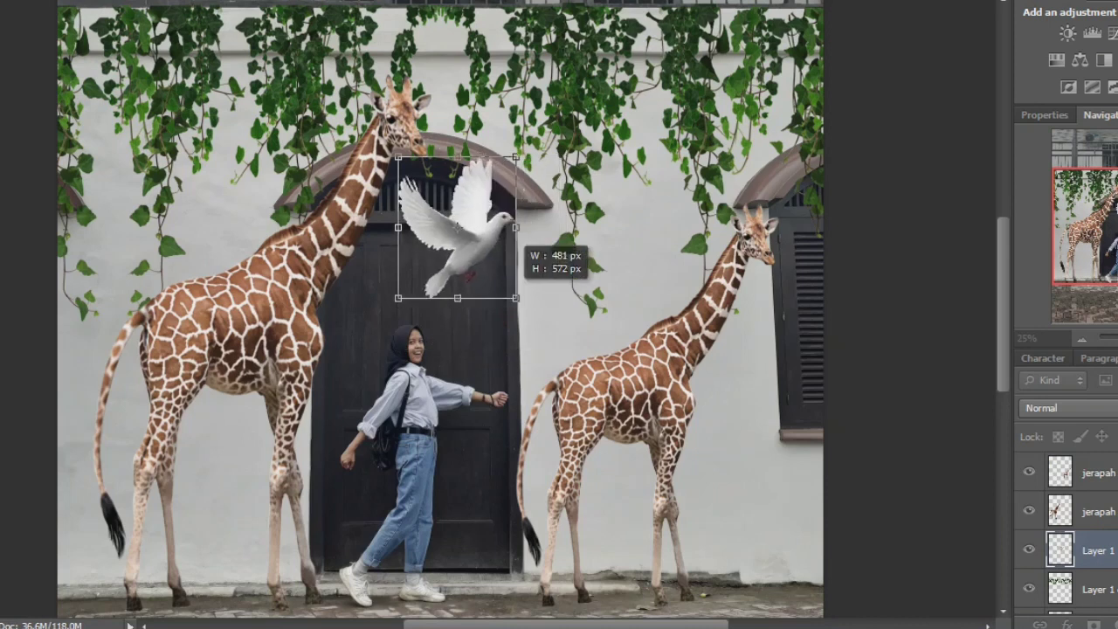
# Shrink the dove to about 215.5 × 247.8 px and tilt it about 10.5°.
pyautogui.moveTo(565, 356); pyautogui.dragTo(482, 253)
pyautogui.moveTo(468, 171)
pyautogui.mouseDown()
pyautogui.moveTo(484, 234)
pyautogui.moveTo(499, 244)
pyautogui.mouseUp()
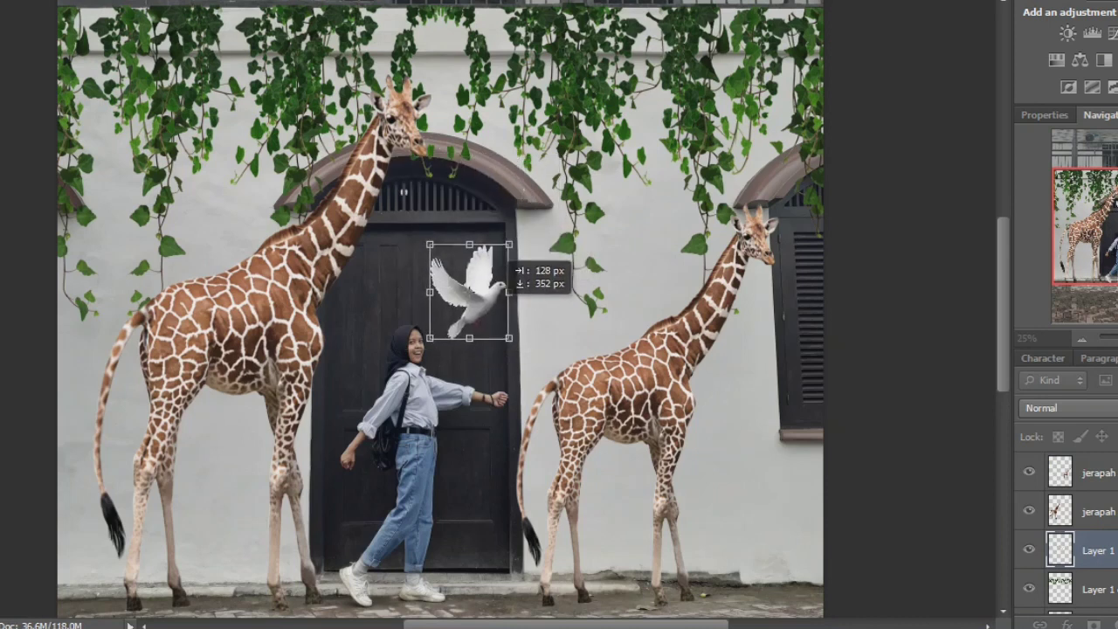
pyautogui.moveTo(512, 324); pyautogui.dragTo(481, 298)
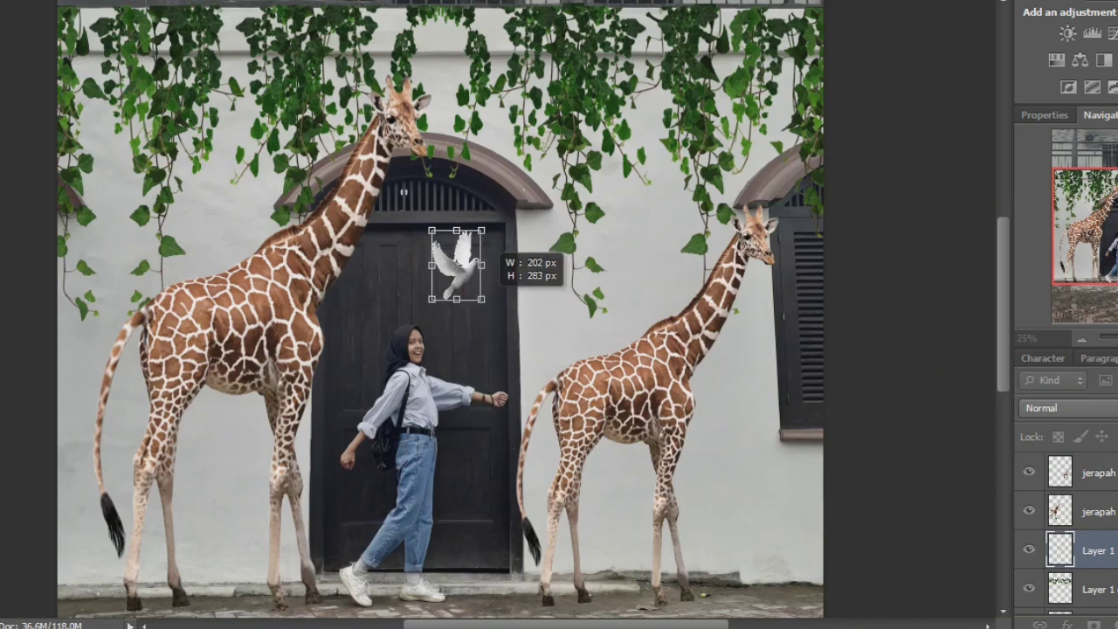
pyautogui.moveTo(481, 299); pyautogui.dragTo(552, 278)
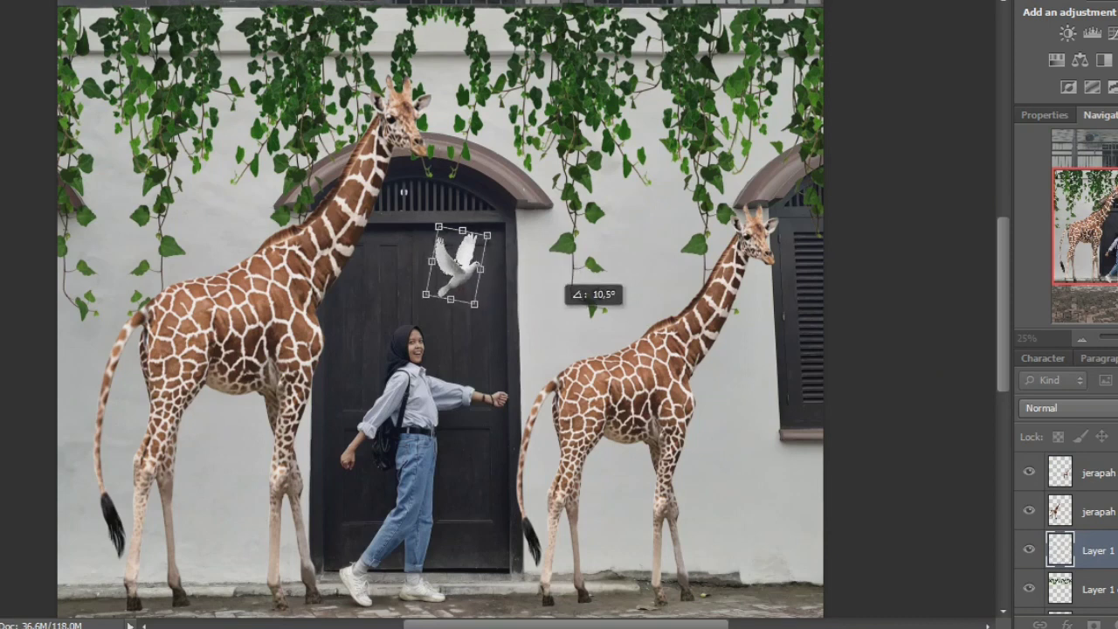
pyautogui.moveTo(479, 268); pyautogui.dragTo(484, 266)
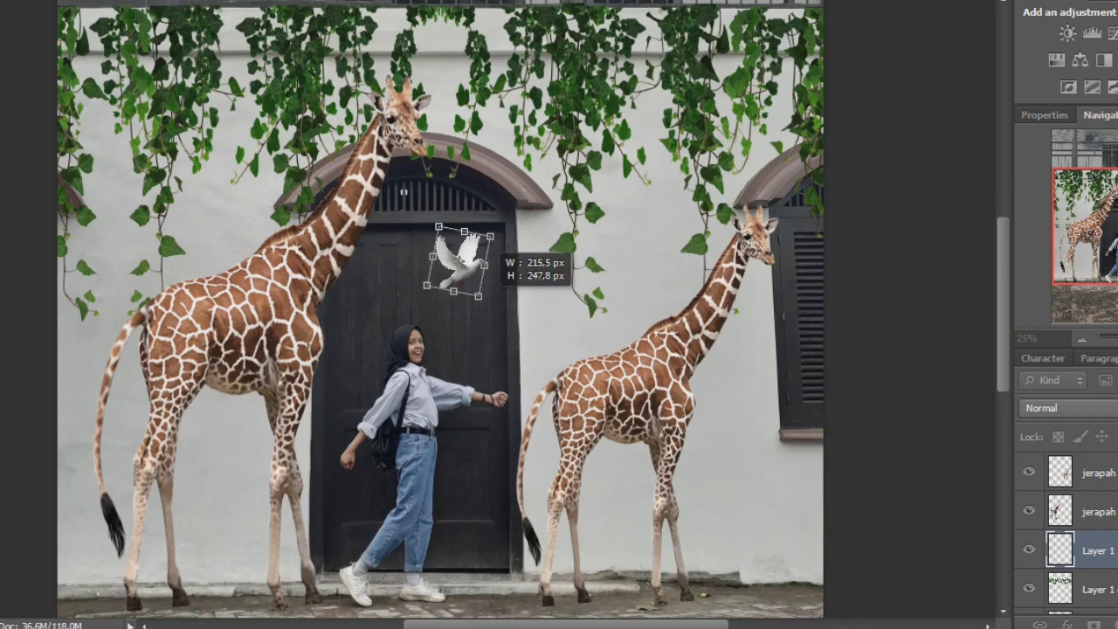
# Commit the dove's transform and move it up near the top of the door.
pyautogui.moveTo(484, 265); pyautogui.dragTo(484, 265)
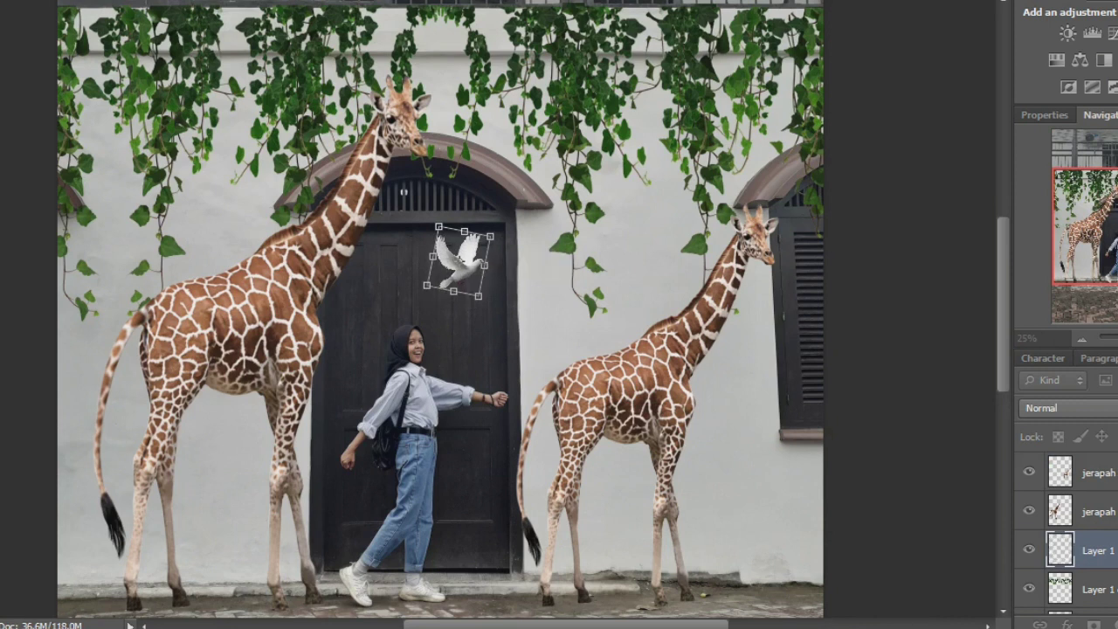
pyautogui.press('Return')
pyautogui.moveTo(463, 258); pyautogui.dragTo(464, 242)
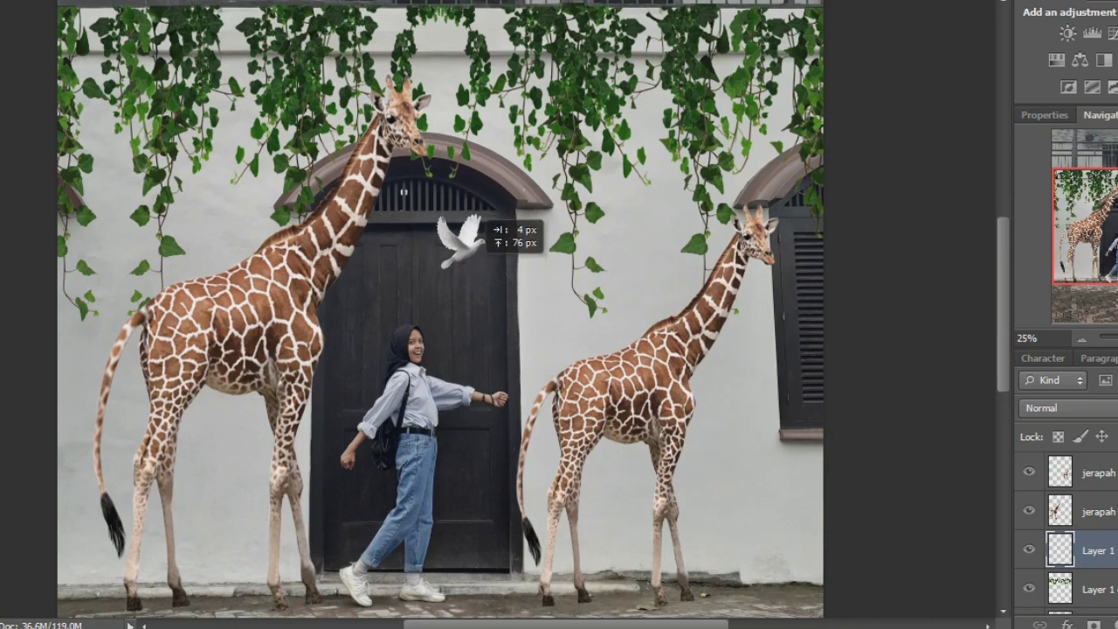
pyautogui.moveTo(464, 242); pyautogui.dragTo(464, 241)
pyautogui.hotkey('ctrl', '+')
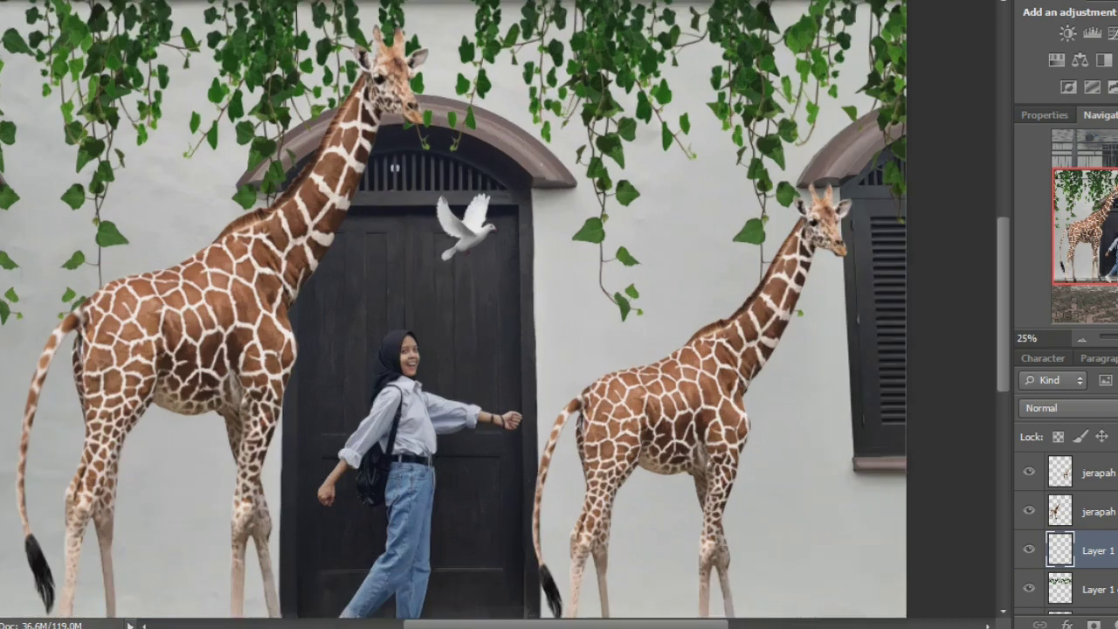
pyautogui.hotkey('ctrl', '+')
# Darken the dove's midtones with Curves (135 → 97) and brighten its highlights.
pyautogui.hotkey('ctrl', 'm')
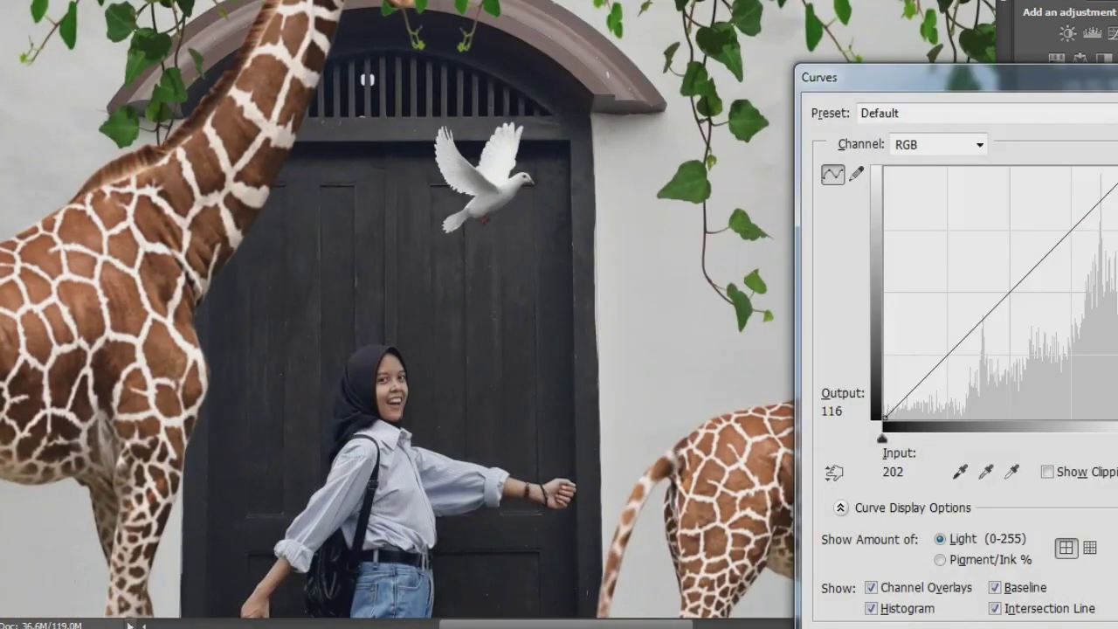
pyautogui.moveTo(1010, 292); pyautogui.dragTo(1011, 313)
pyautogui.press('Right')
pyautogui.press('Right')
pyautogui.press('Right')
pyautogui.press('Down')
pyautogui.press('Down')
pyautogui.press('Right')
pyautogui.press('Down')
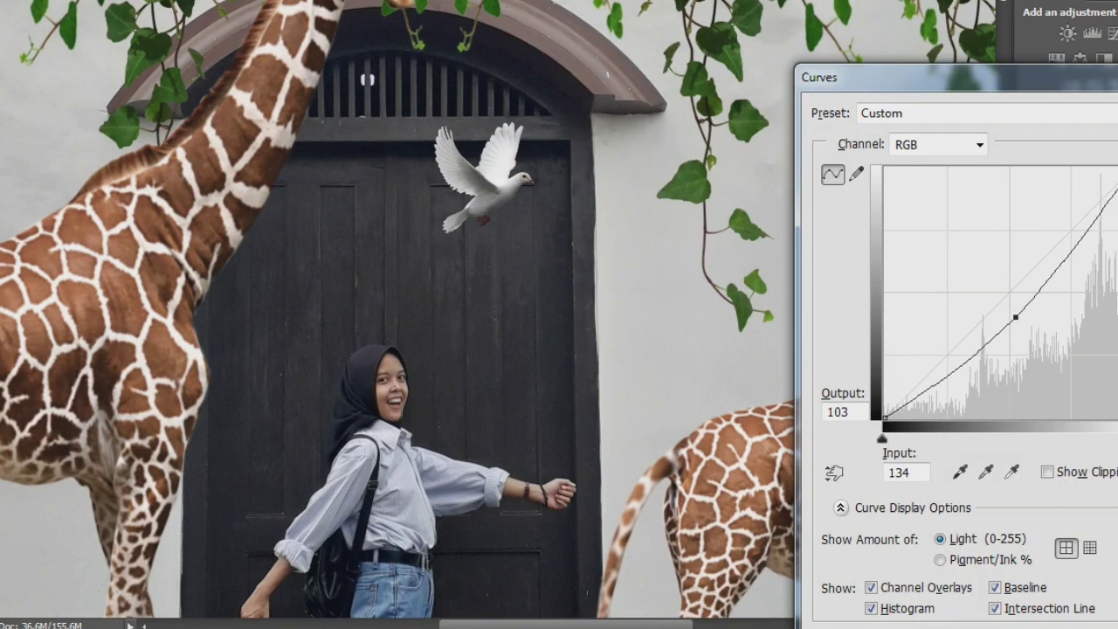
pyautogui.moveTo(1086, 234); pyautogui.dragTo(1079, 228)
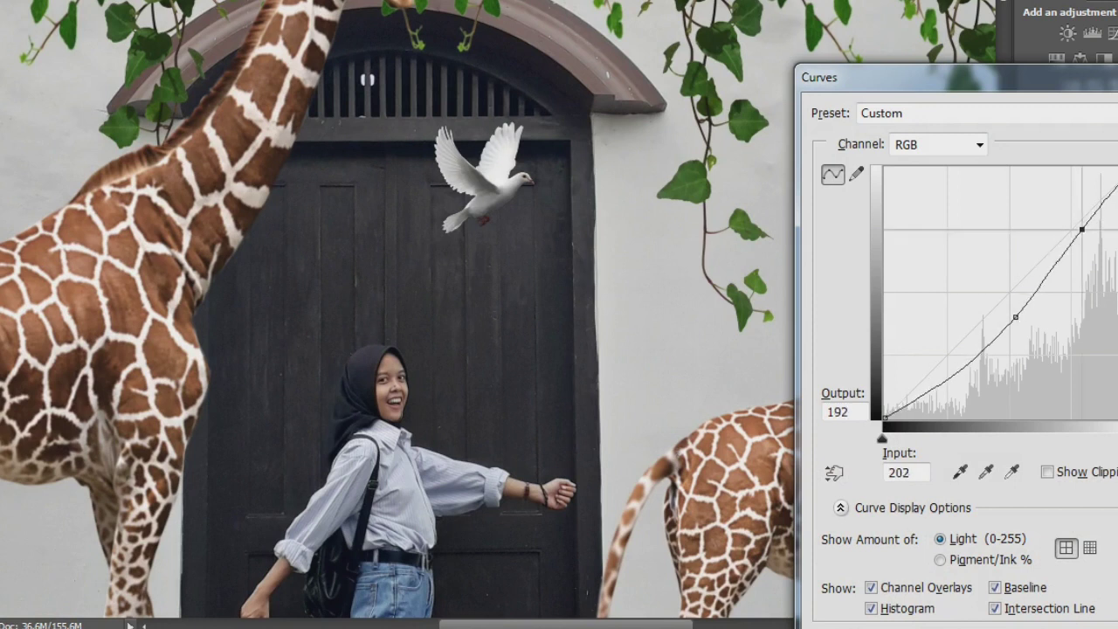
pyautogui.press('Left')
pyautogui.press('Left')
pyautogui.press('Left')
pyautogui.press('Up')
pyautogui.press('Up')
pyautogui.press('Left')
pyautogui.press('Left')
pyautogui.press('Up')
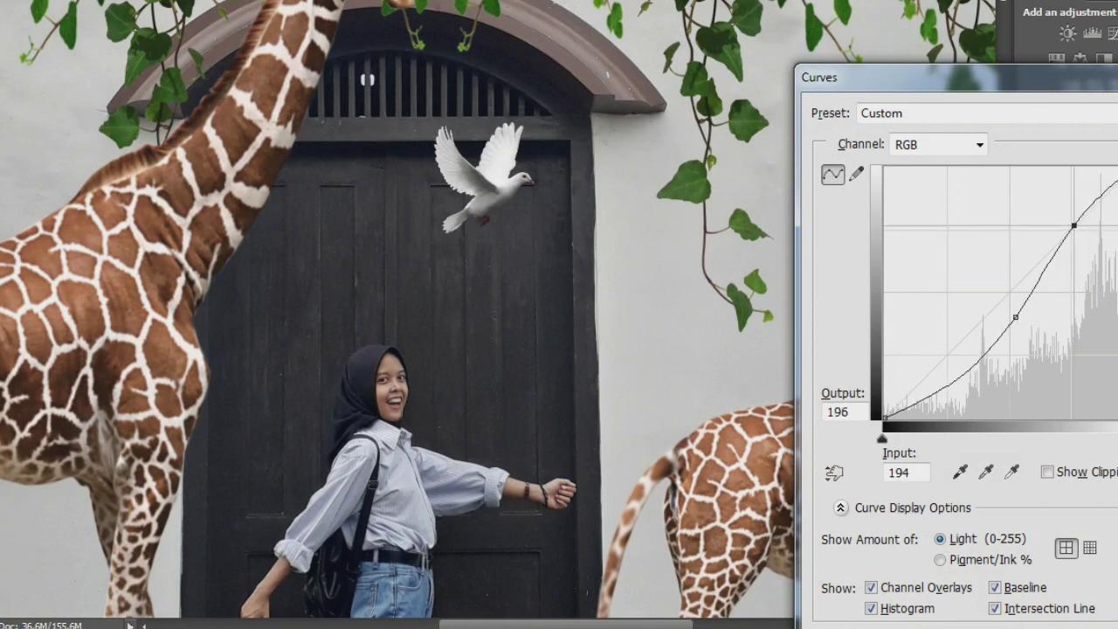
pyautogui.press('-')
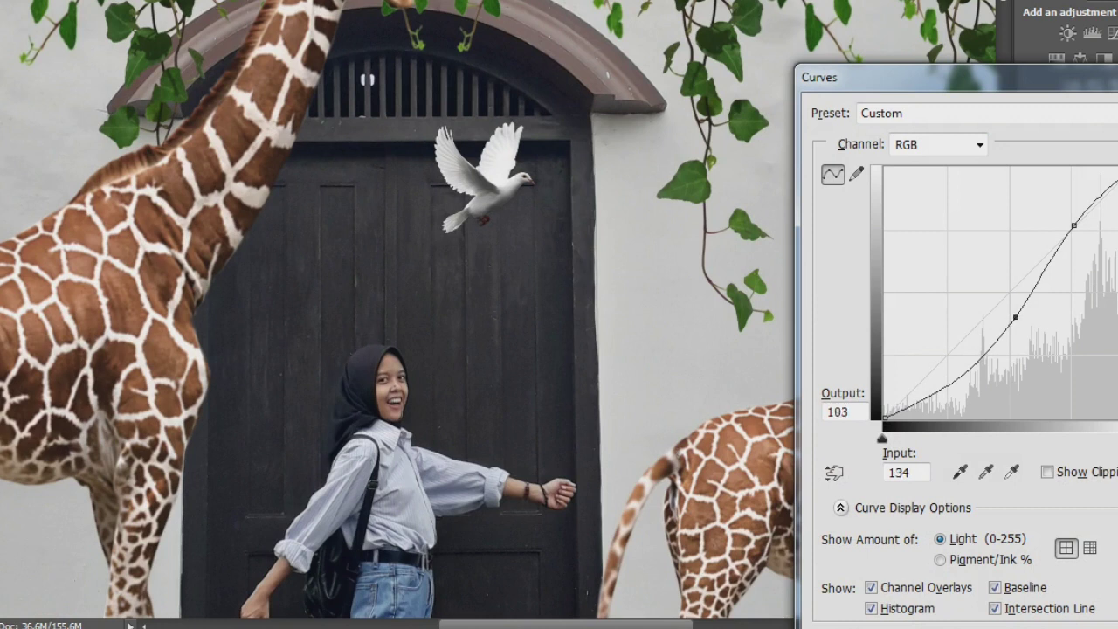
pyautogui.press('Right')
pyautogui.press('Down')
pyautogui.press('Down')
pyautogui.press('Down')
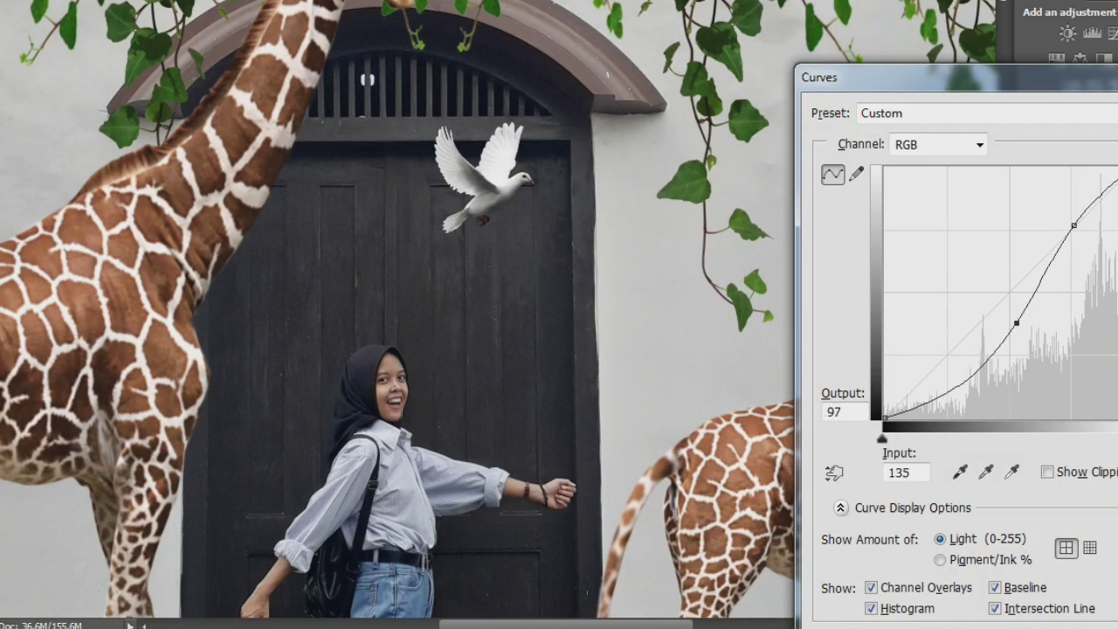
pyautogui.press('Return')
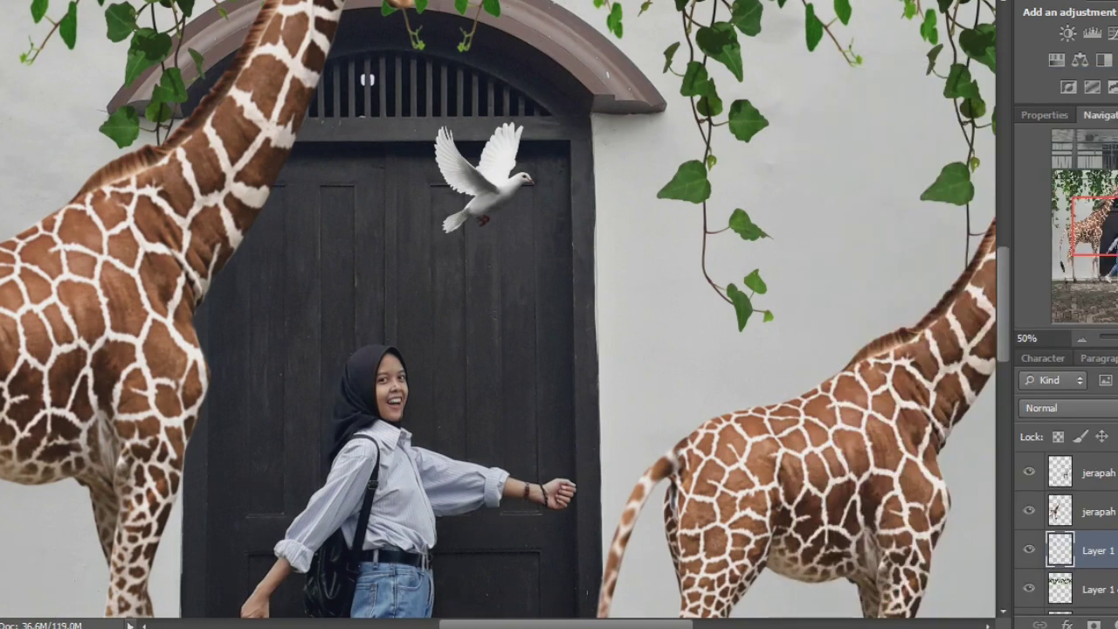
pyautogui.hotkey('ctrl', '-')
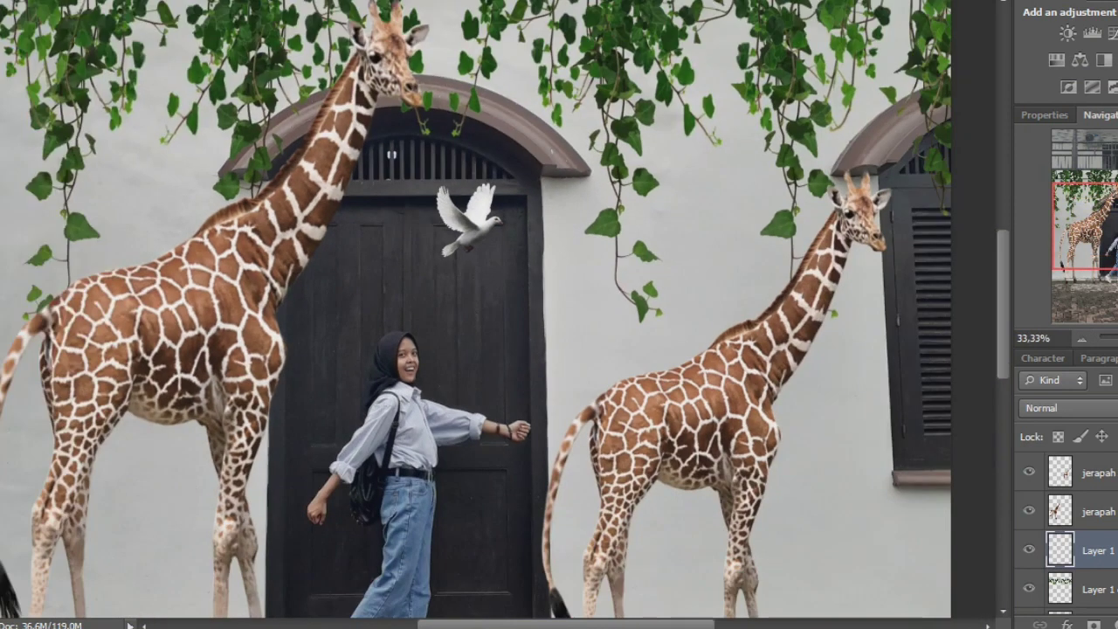
# Lower the dove layer's saturation to -61 with Hue/Saturation.
pyautogui.hotkey('alt', 'i')
pyautogui.press('j')
pyautogui.press('Down')
pyautogui.press('Down')
pyautogui.press('Down')
pyautogui.press('Up')
pyautogui.press('Return')
pyautogui.press('Tab')
pyautogui.hotkey('shift', 'Down')
pyautogui.hotkey('shift', 'Down')
pyautogui.hotkey('shift', 'Down')
pyautogui.hotkey('shift', 'Down')
pyautogui.hotkey('shift', 'Down')
pyautogui.hotkey('shift', 'Down')
pyautogui.press('Down')
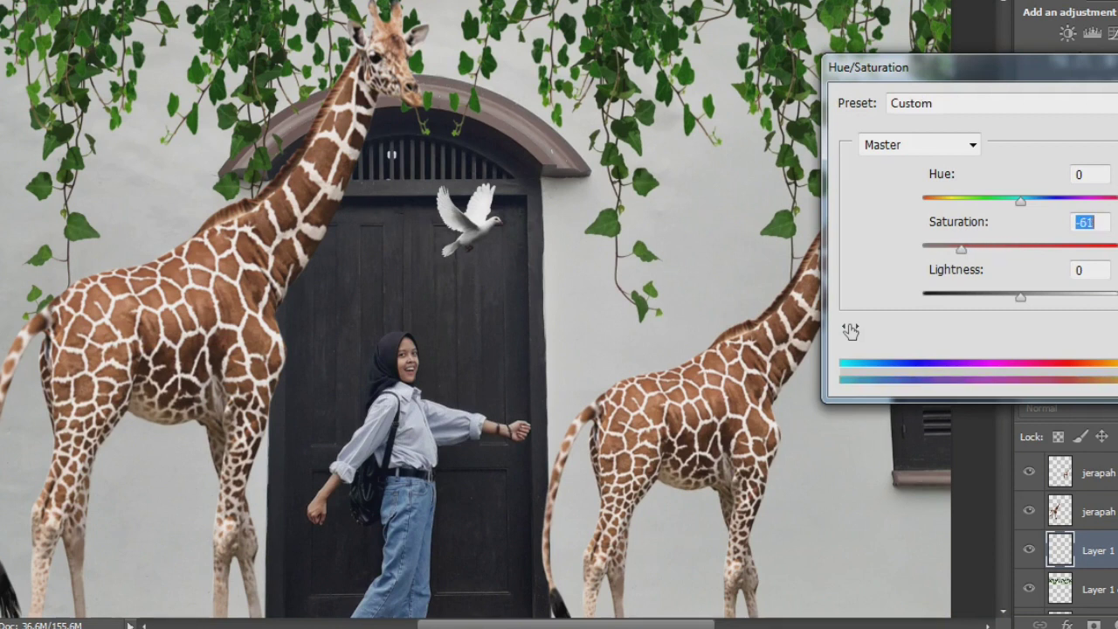
pyautogui.press('Return')
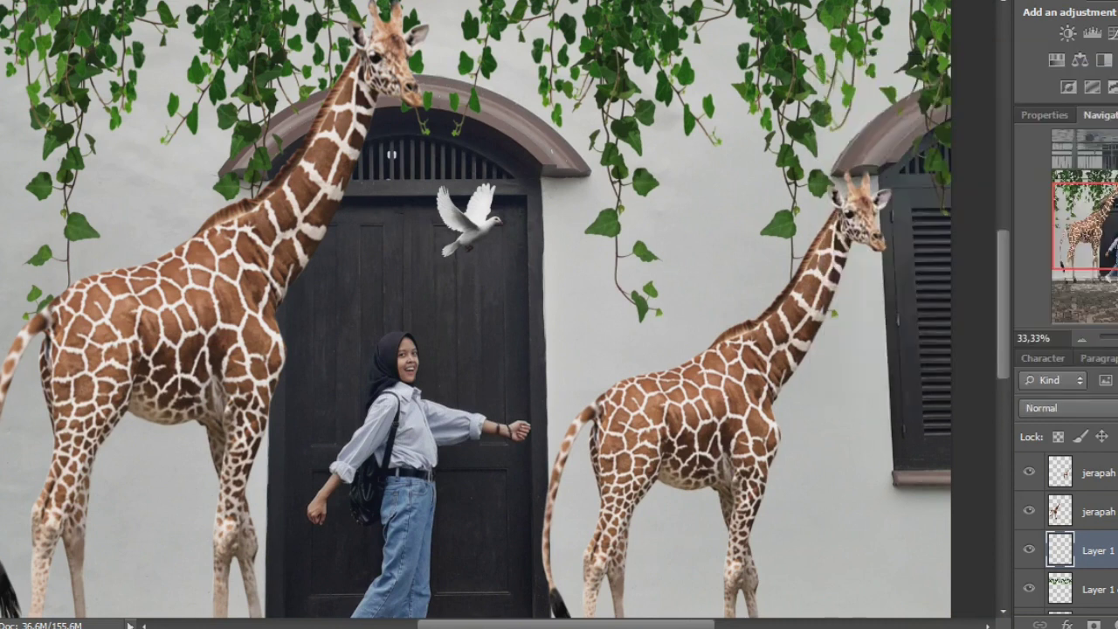
pyautogui.hotkey('ctrl', '-')
pyautogui.hotkey('ctrl', '-')
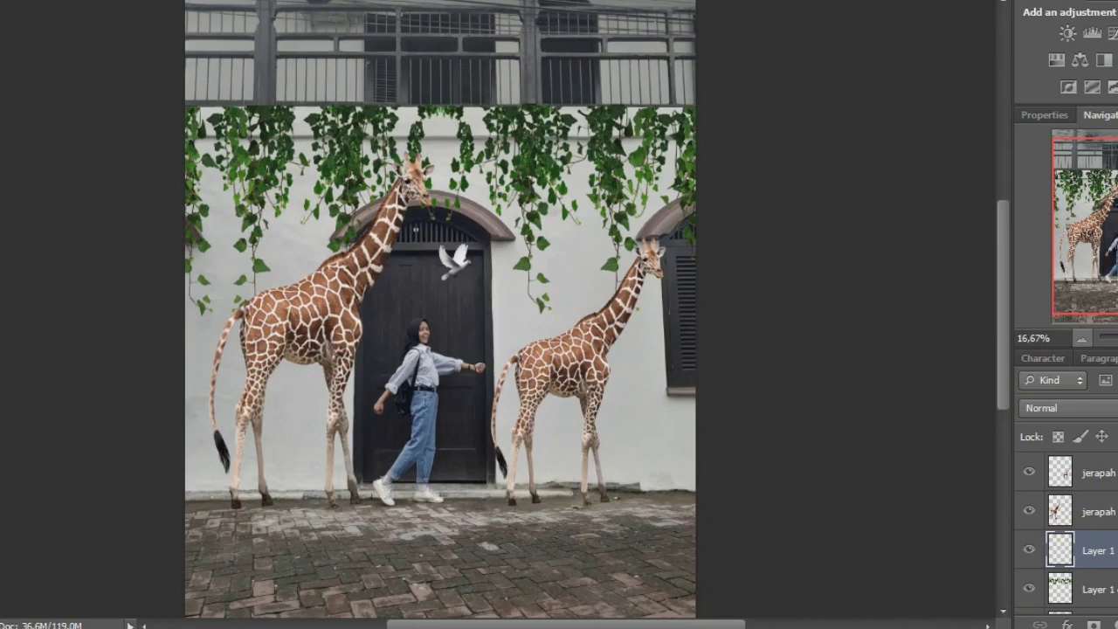
# Darken the second jerapah giraffe layer's midtones with Curves, about 119 → 101.
pyautogui.click(1081, 338)
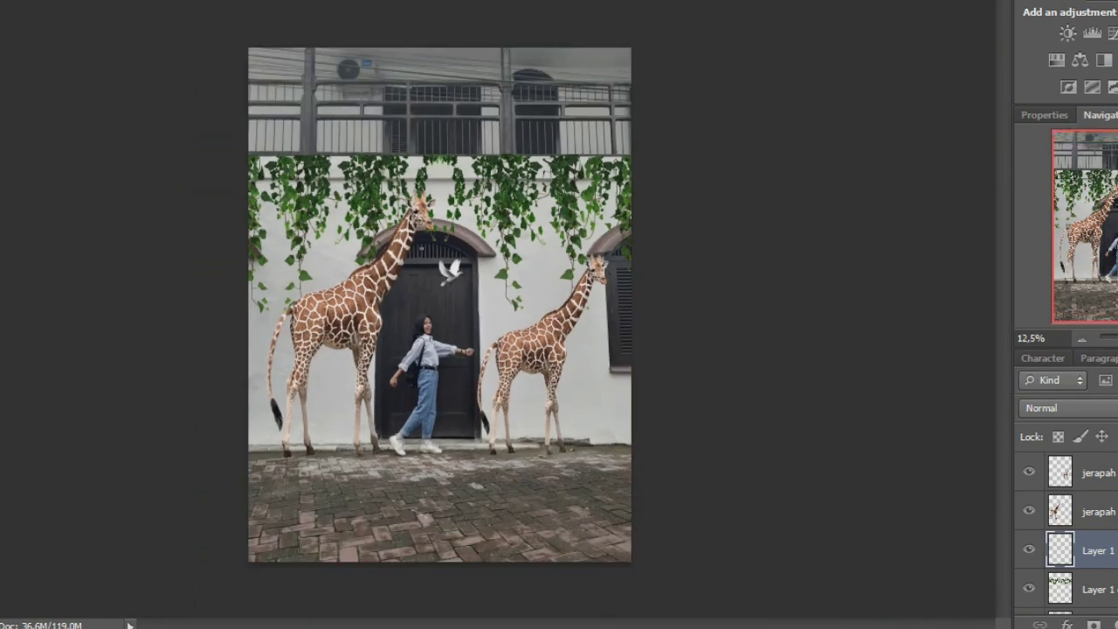
pyautogui.click(1092, 511)
pyautogui.hotkey('ctrl', 'm')
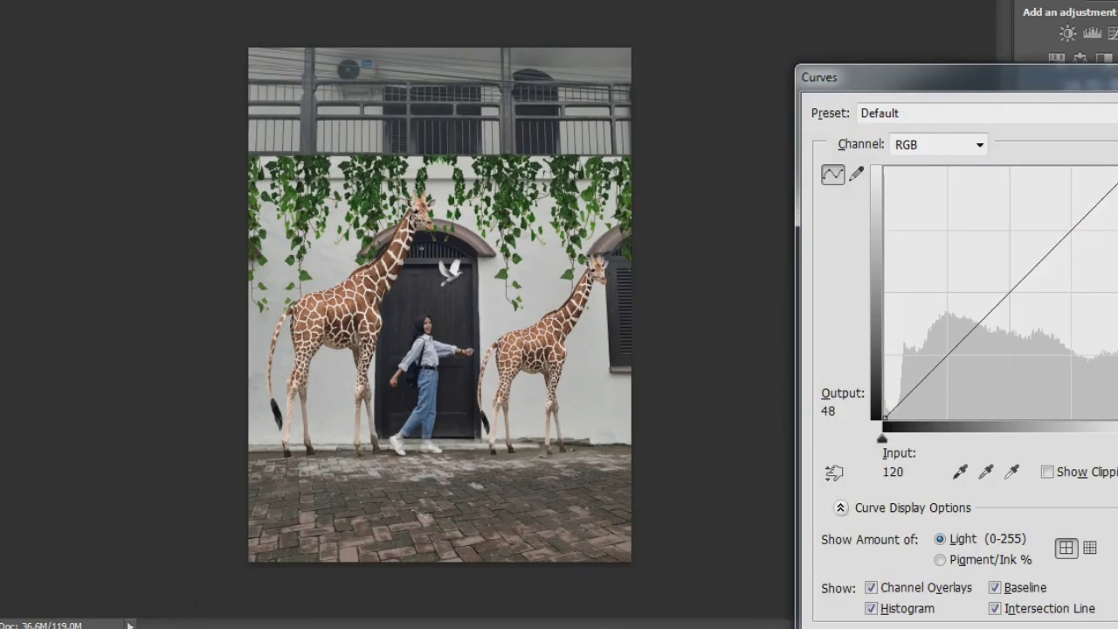
pyautogui.moveTo(994, 306); pyautogui.dragTo(1001, 320)
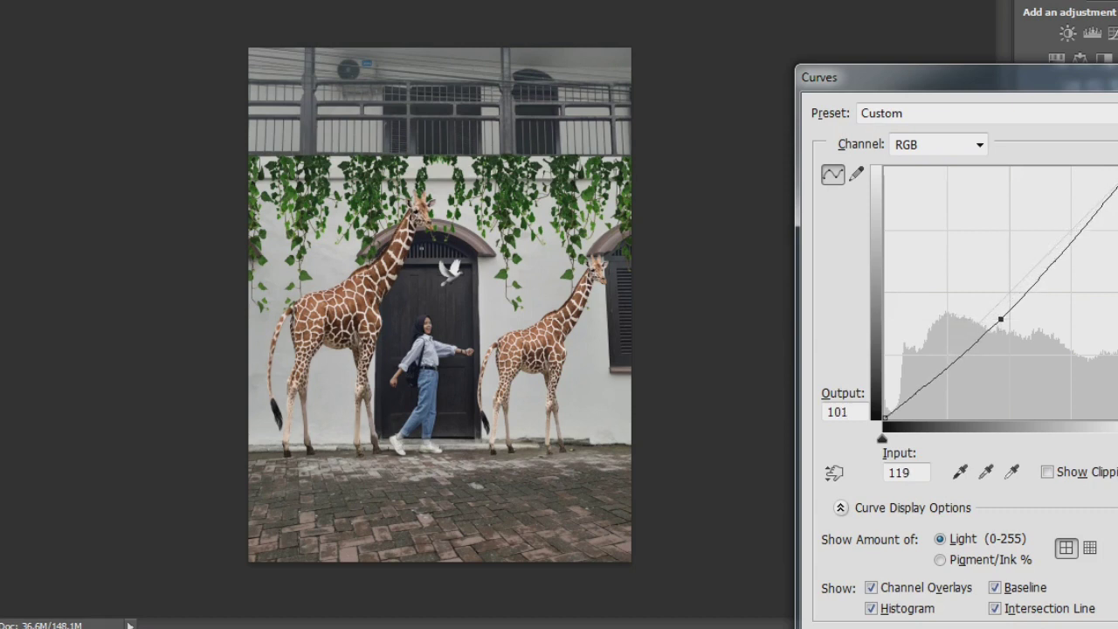
pyautogui.press('Return')
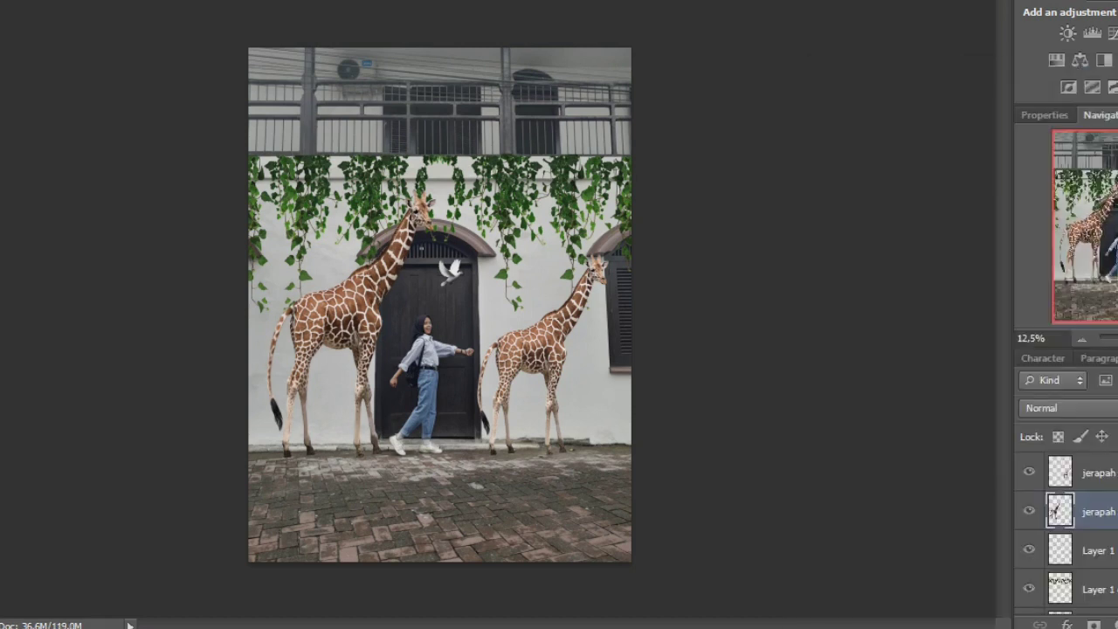
# Darken the other giraffe's midtones slightly with Curves, about 124 → 114.
pyautogui.hotkey('ctrl', 'm')
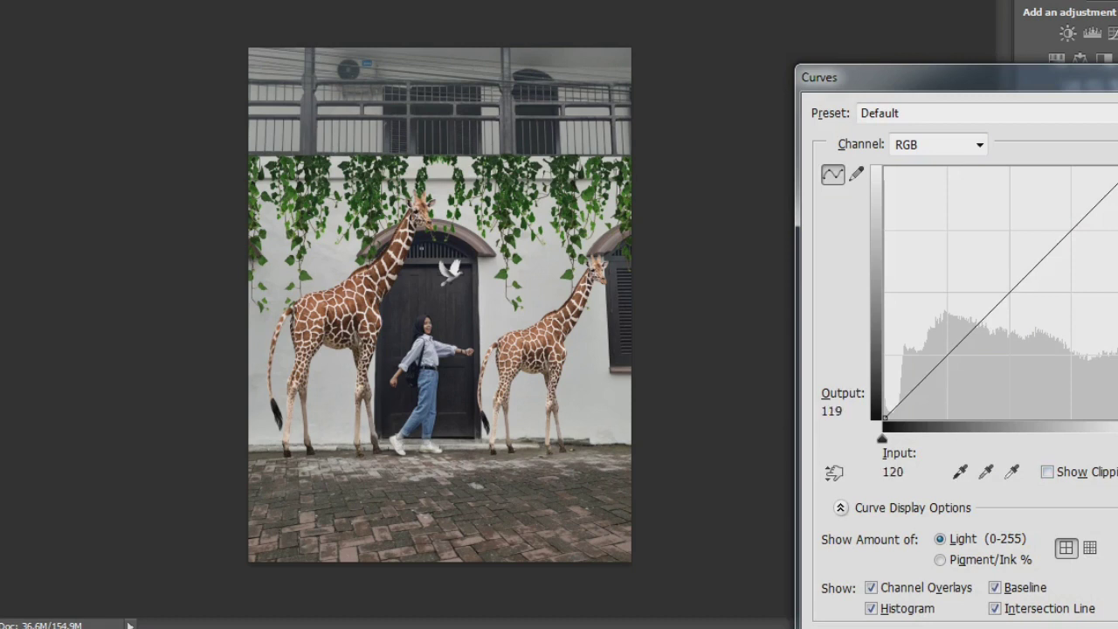
pyautogui.click(1003, 304)
pyautogui.moveTo(1003, 304); pyautogui.dragTo(1006, 306)
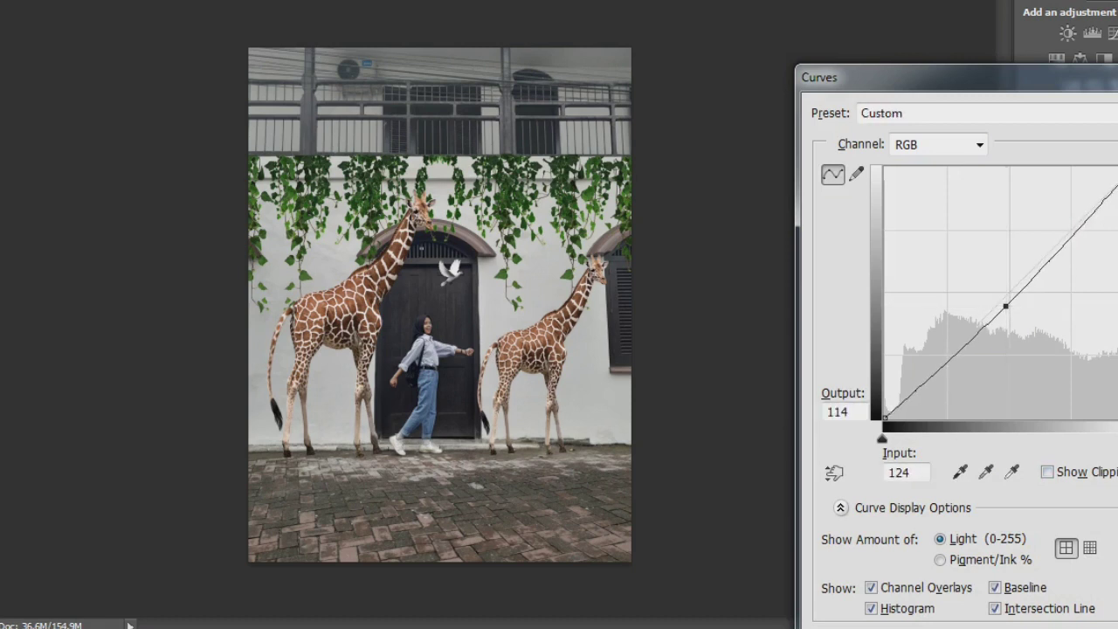
pyautogui.press('Return')
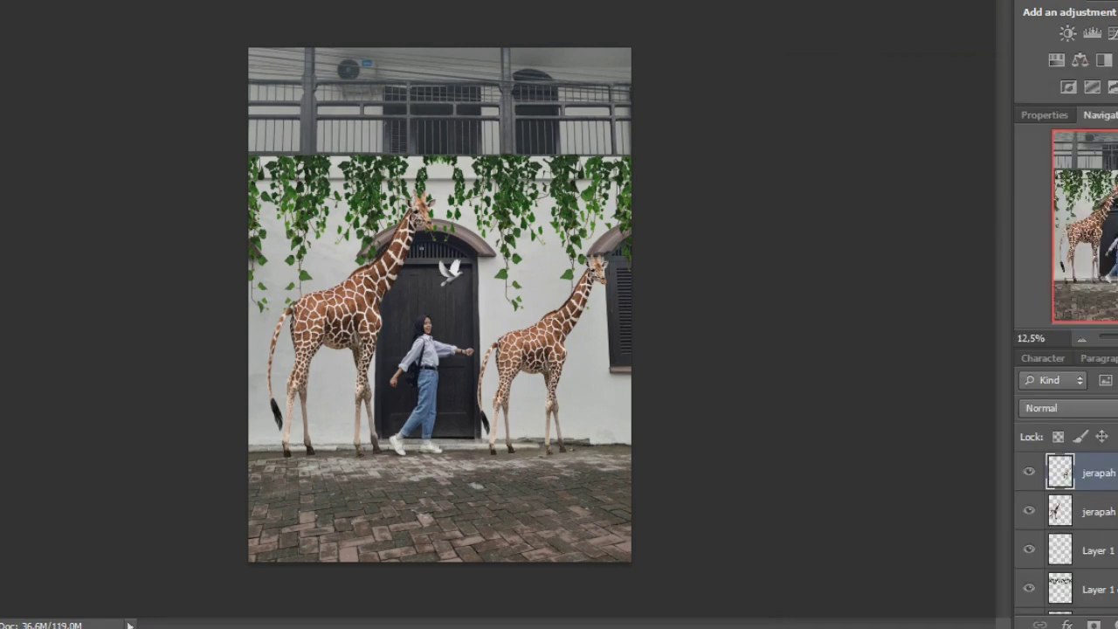
pyautogui.hotkey('ctrl', 'shift', 'alt', 'e')
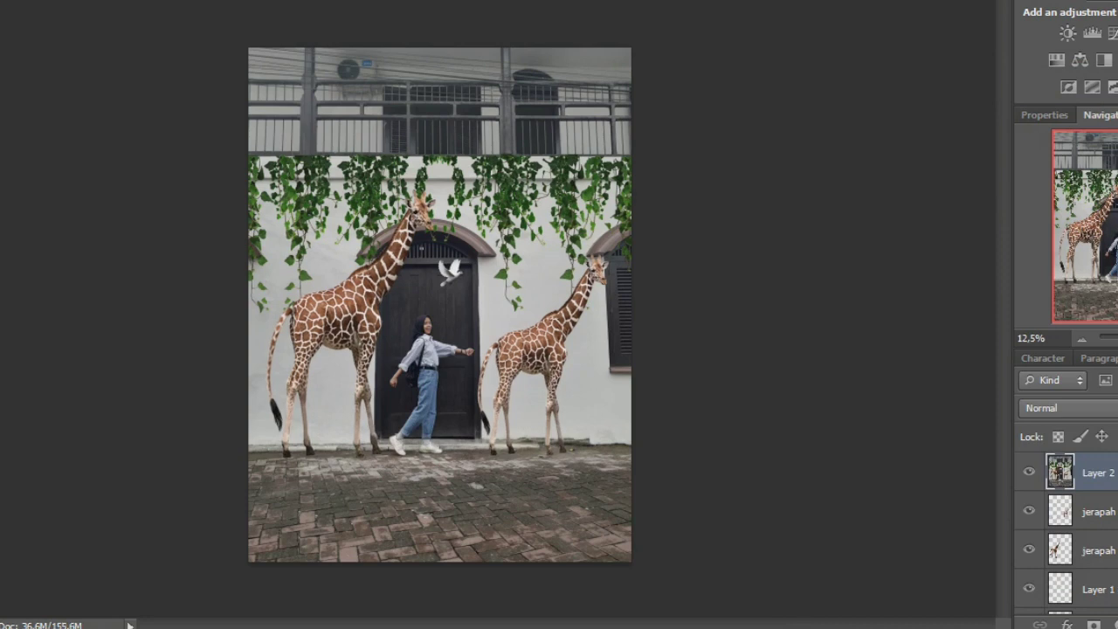
# Duplicate the stamped Layer 2, hide the lower copy, and flip the top copy vertically below the scene.
pyautogui.hotkey('ctrl', 'j')
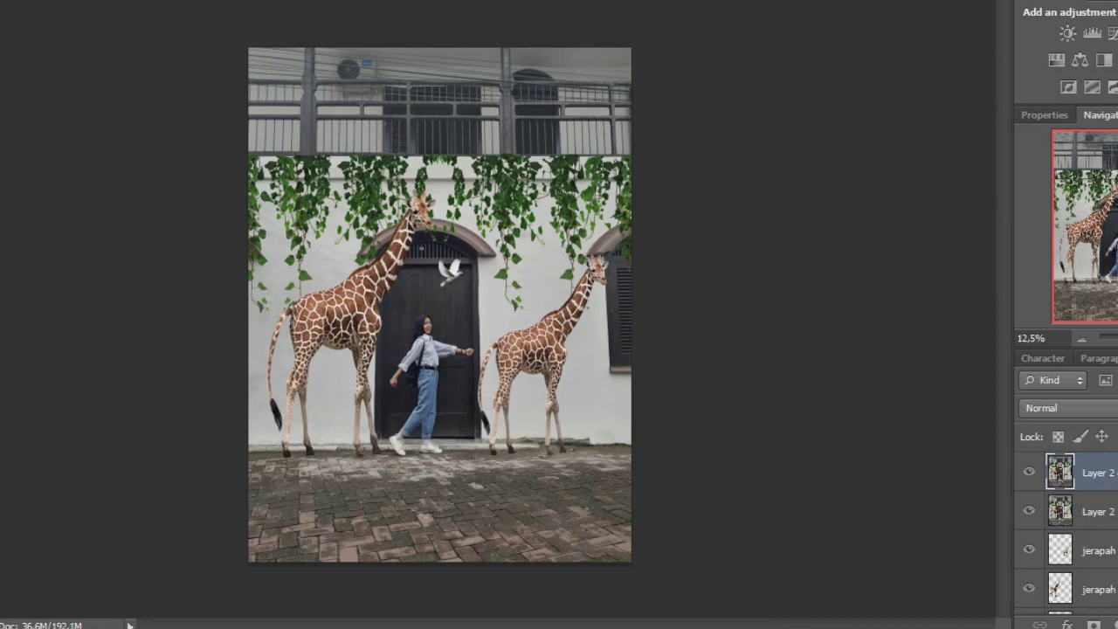
pyautogui.click(1028, 511)
pyautogui.hotkey('ctrl', 't')
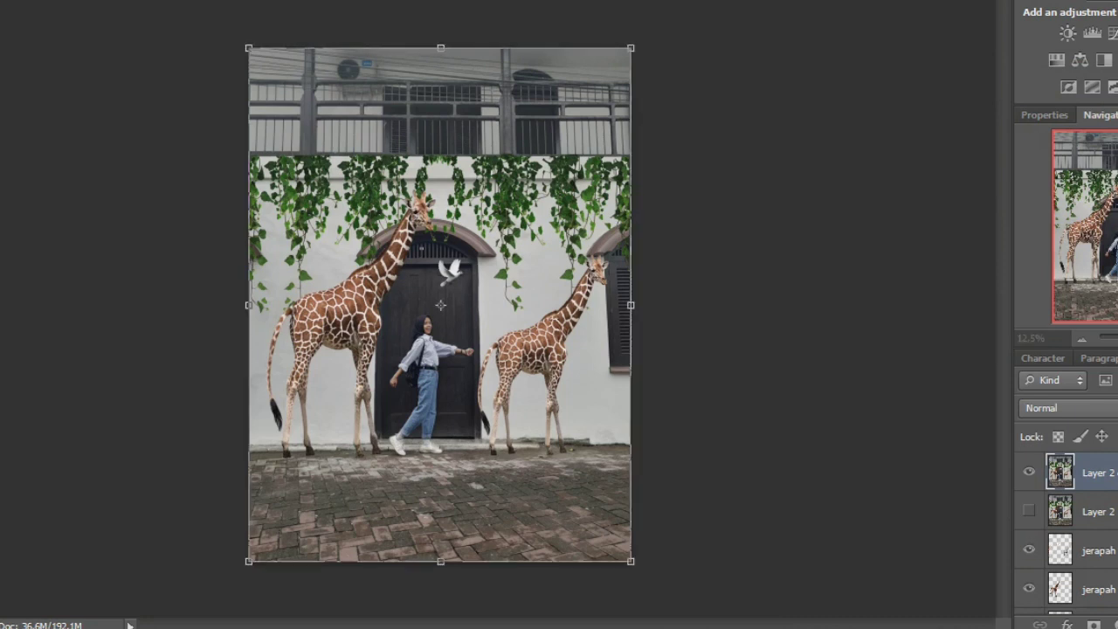
pyautogui.rightClick(494, 253)
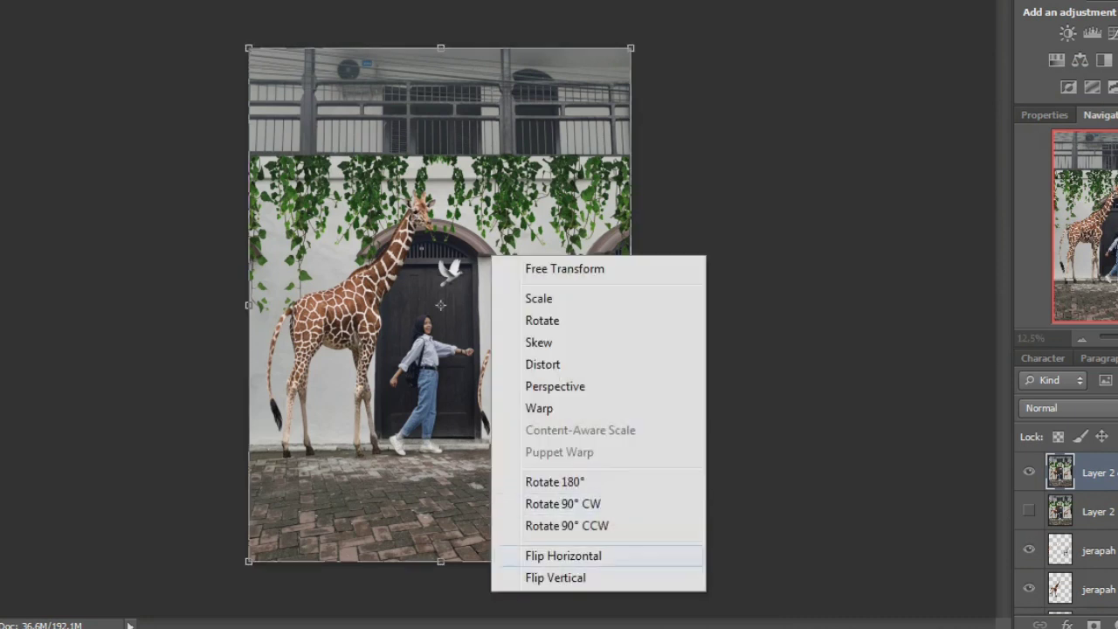
pyautogui.click(556, 577)
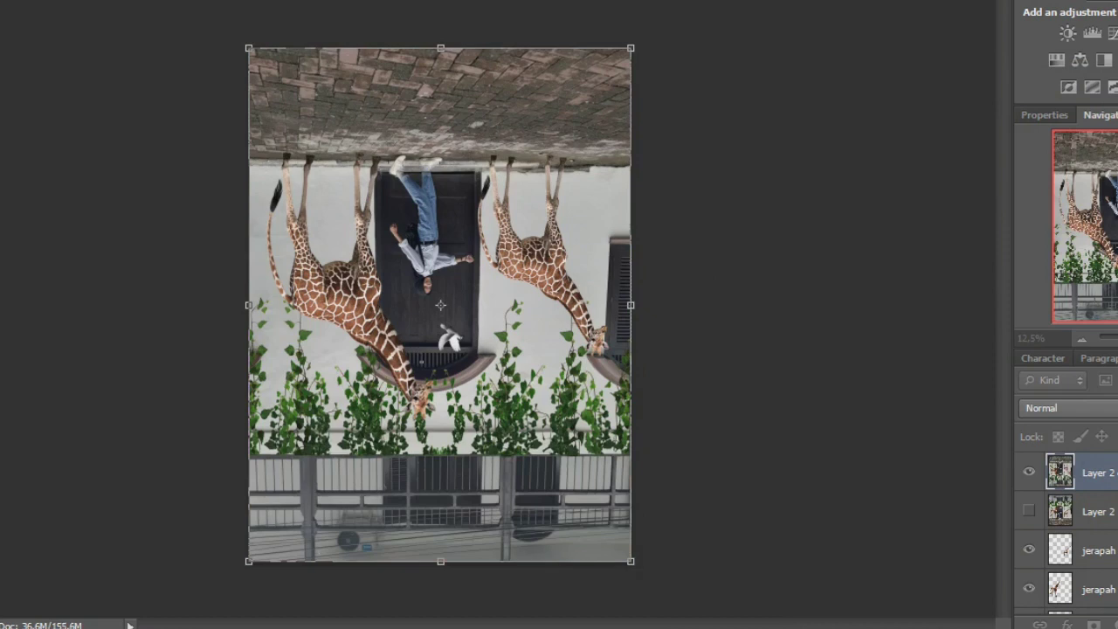
pyautogui.press('Return')
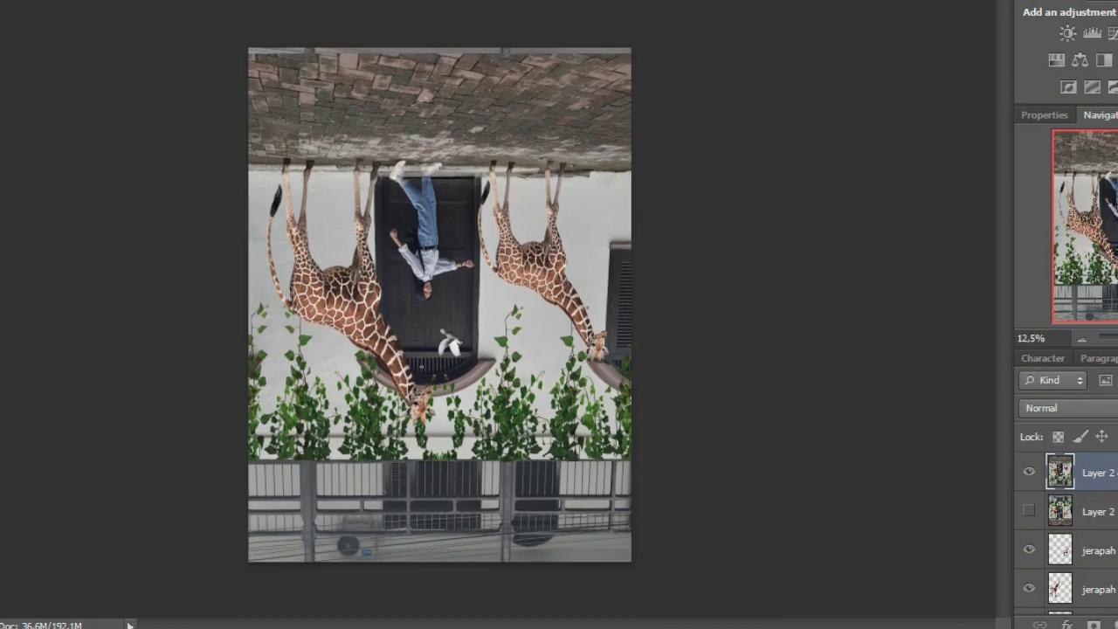
pyautogui.moveTo(439, 306); pyautogui.dragTo(440, 598)
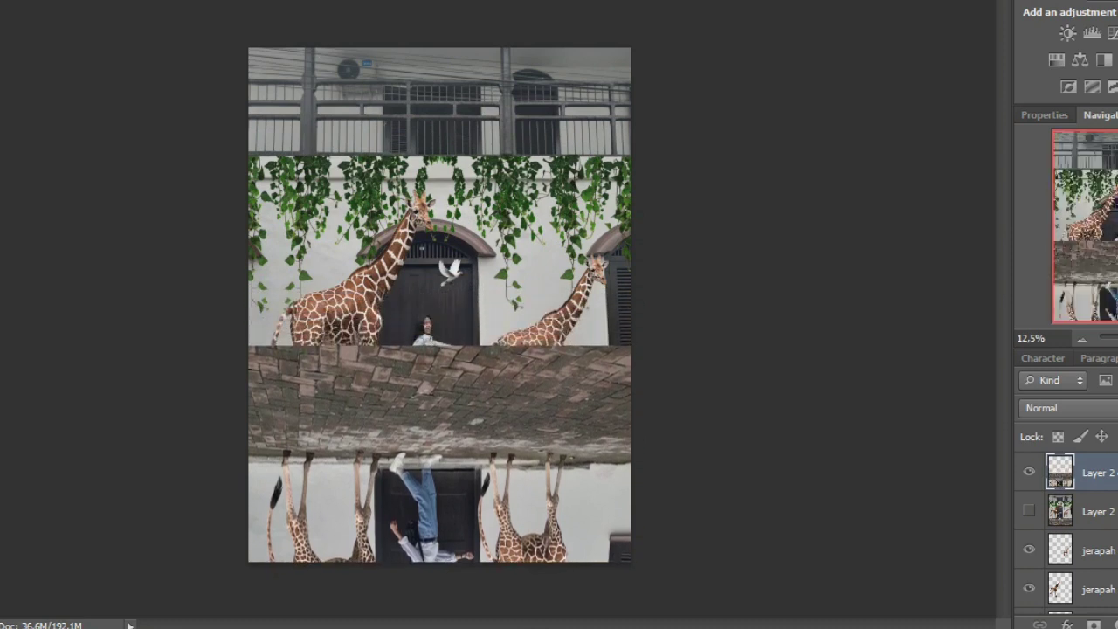
# Set the flipped copy to 50% opacity and nudge it down to the figures' feet.
pyautogui.hotkey('ctrl', '+')
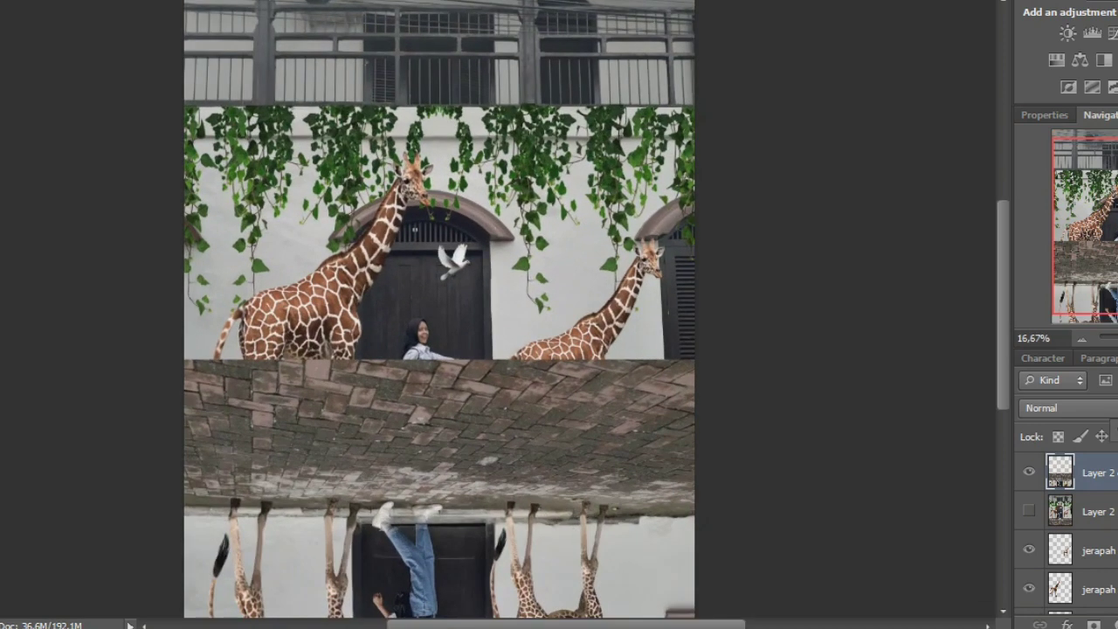
pyautogui.press('5')
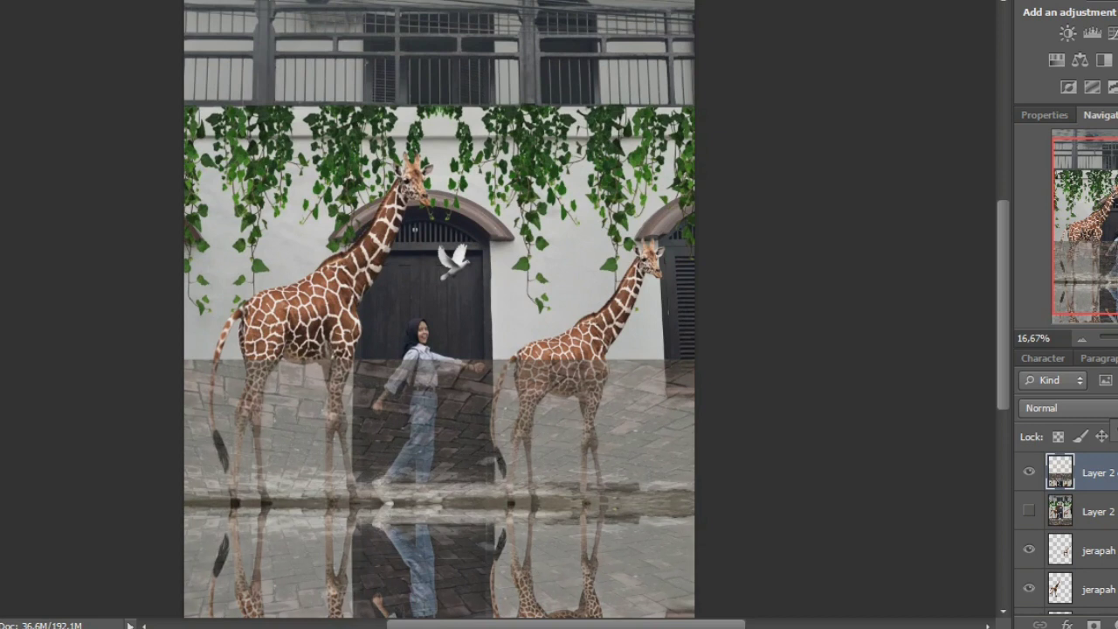
pyautogui.hotkey('shift', 'Down')
pyautogui.hotkey('shift', 'Down')
pyautogui.hotkey('shift', 'Down')
pyautogui.press('Down')
pyautogui.press('Down')
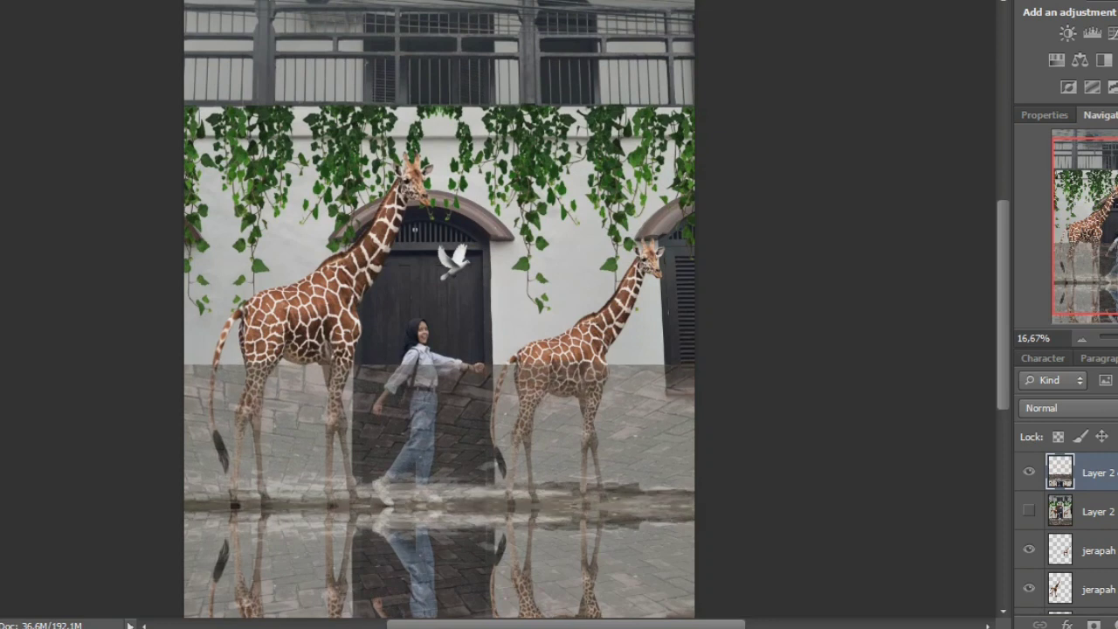
# Add a layer mask to the reflection and mask it off the wall with a 422 px brush.
pyautogui.click(1094, 623)
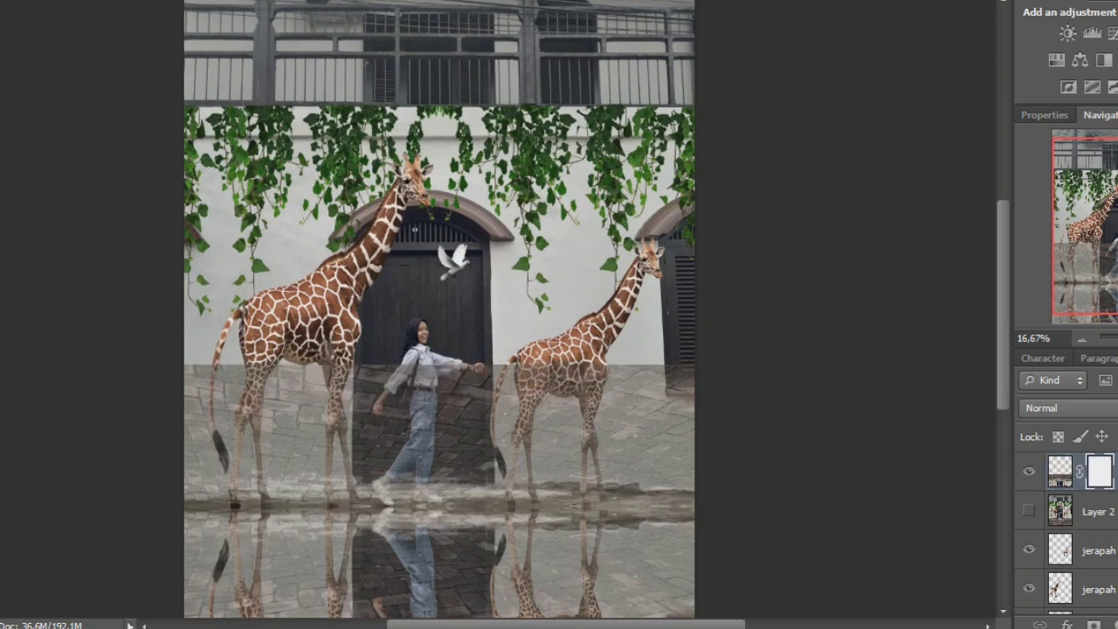
pyautogui.rightClick(337, 215)
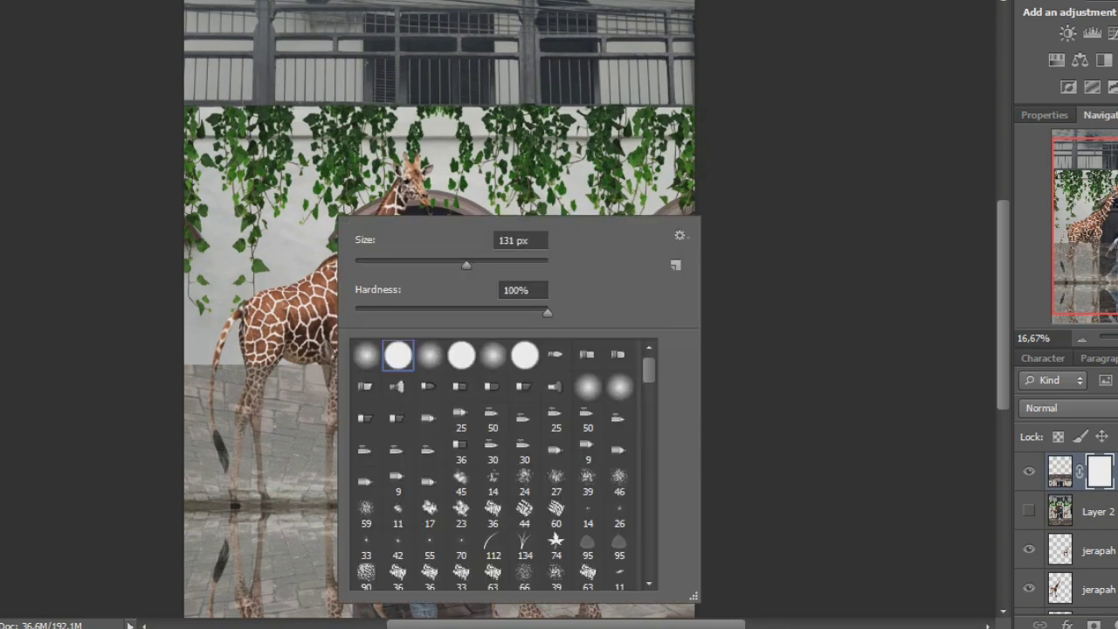
pyautogui.moveTo(466, 265); pyautogui.dragTo(521, 265)
pyautogui.press('Return')
pyautogui.moveTo(188, 391); pyautogui.dragTo(669, 392)
pyautogui.moveTo(669, 433); pyautogui.dragTo(188, 450)
pyautogui.moveTo(437, 449)
pyautogui.mouseDown()
pyautogui.moveTo(690, 437)
pyautogui.moveTo(646, 467)
pyautogui.moveTo(516, 472)
pyautogui.mouseUp()
pyautogui.moveTo(686, 470)
pyautogui.mouseDown()
pyautogui.moveTo(668, 481)
pyautogui.moveTo(568, 486)
pyautogui.mouseUp()
pyautogui.moveTo(677, 495)
pyautogui.mouseDown()
pyautogui.moveTo(585, 498)
pyautogui.moveTo(515, 480)
pyautogui.moveTo(185, 491)
pyautogui.mouseUp()
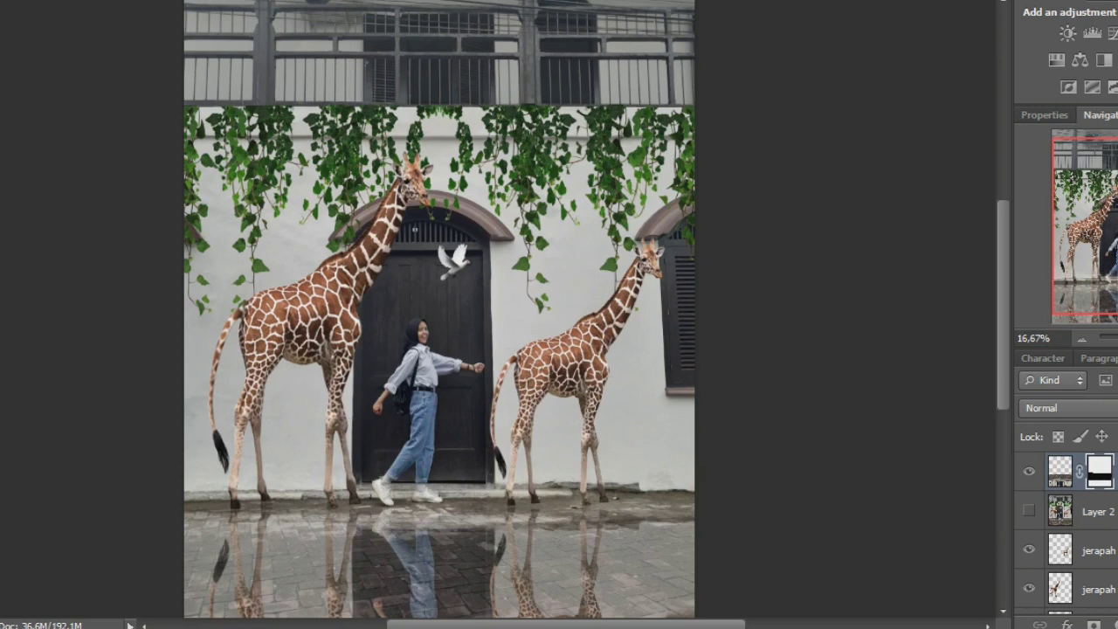
# Zoom in on the feet and switch to a soft round 114 px brush.
pyautogui.hotkey('ctrl', '+')
pyautogui.hotkey('ctrl', '+')
pyautogui.scroll(-5, 503, 310)
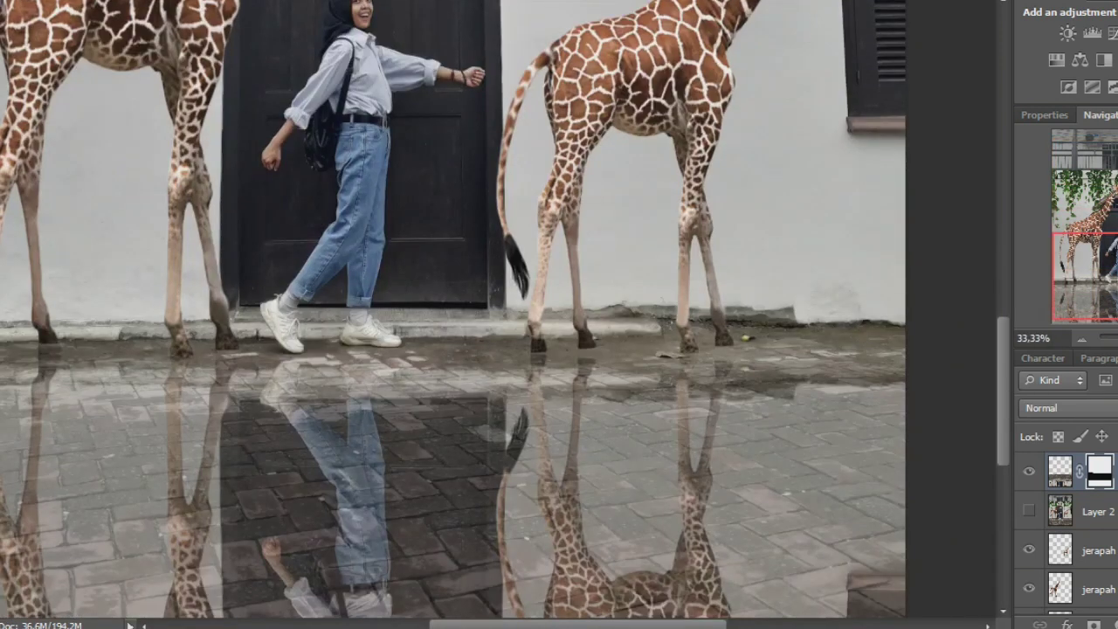
pyautogui.rightClick(489, 225)
pyautogui.click(516, 364)
pyautogui.doubleClick(664, 248)
pyautogui.write('114')
pyautogui.press('Return')
pyautogui.rightClick(851, 113)
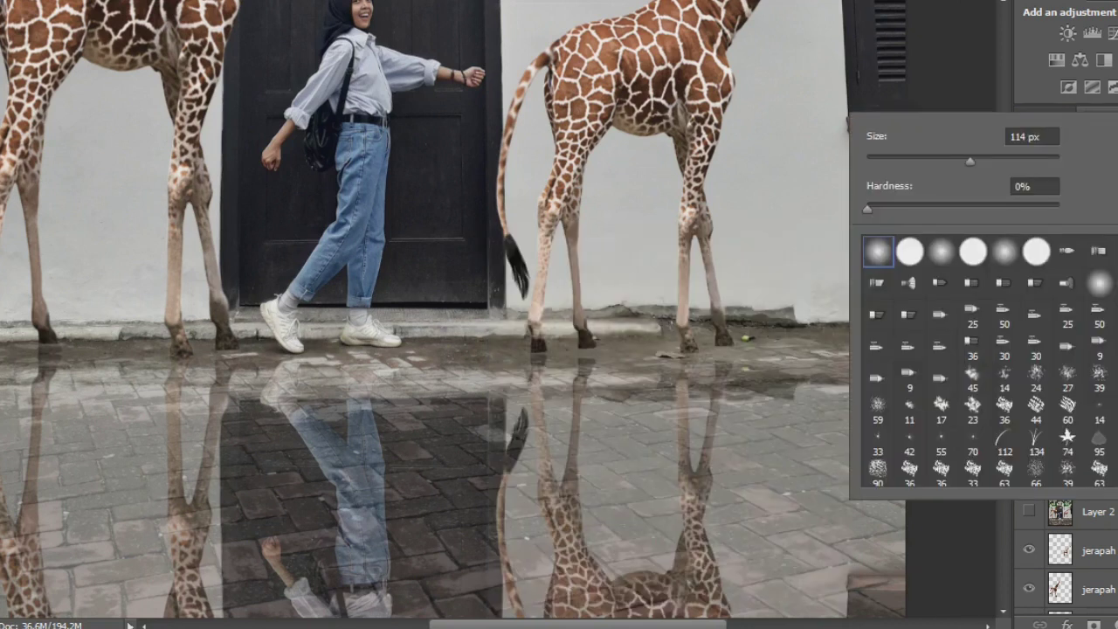
pyautogui.press('Escape')
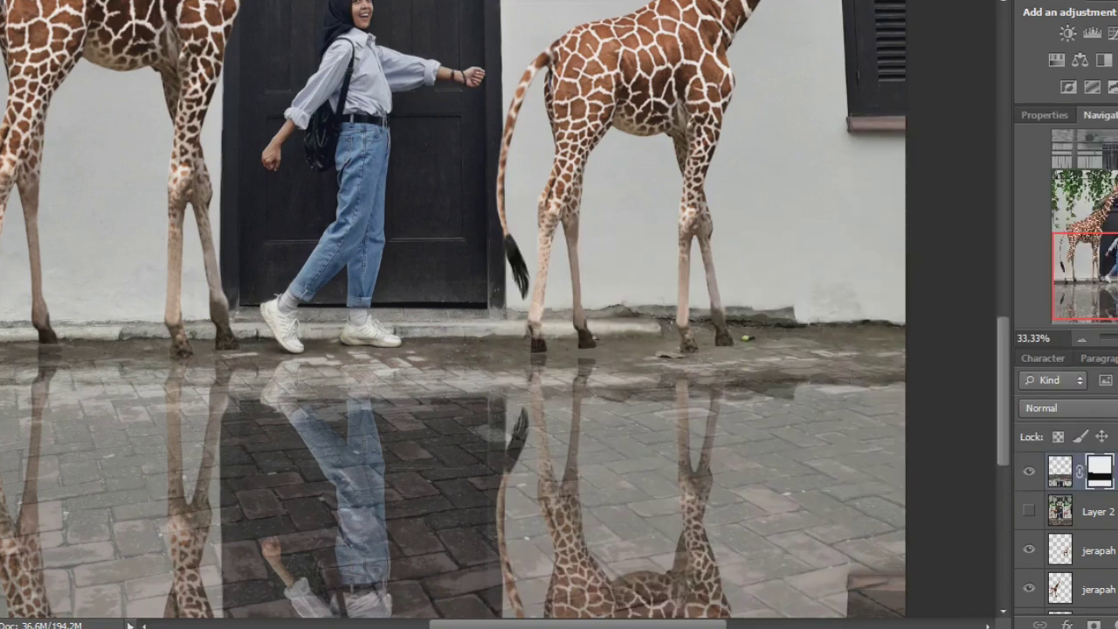